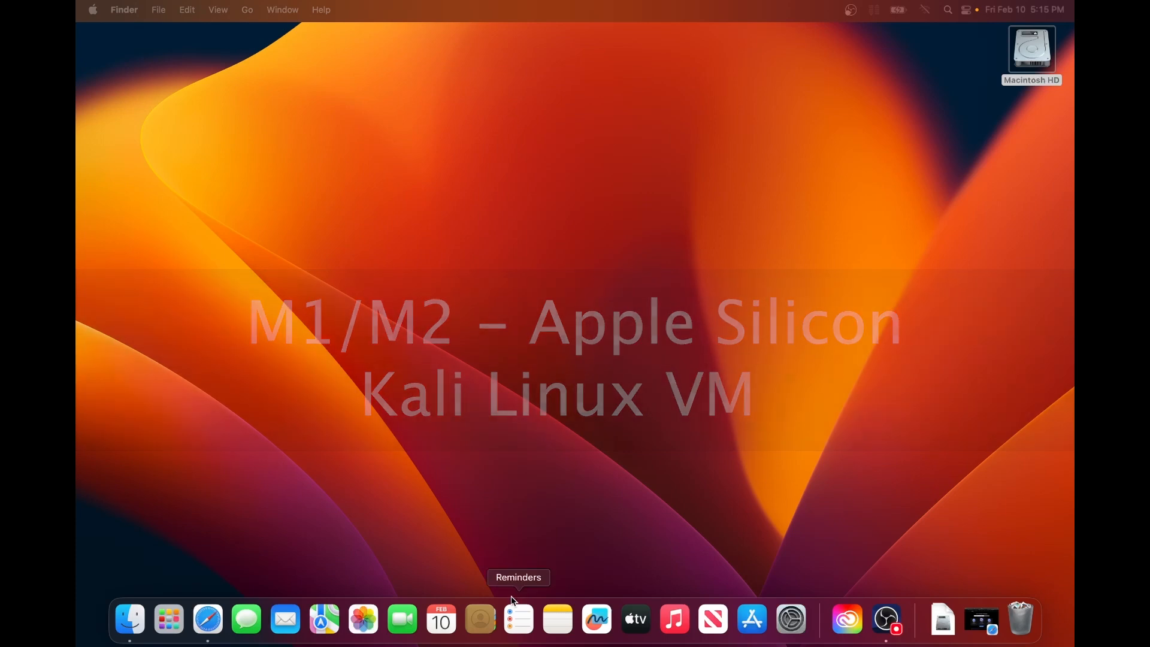
Switch to Safari and bring up the already open UTM virtual machines website.
left_click(207, 618)
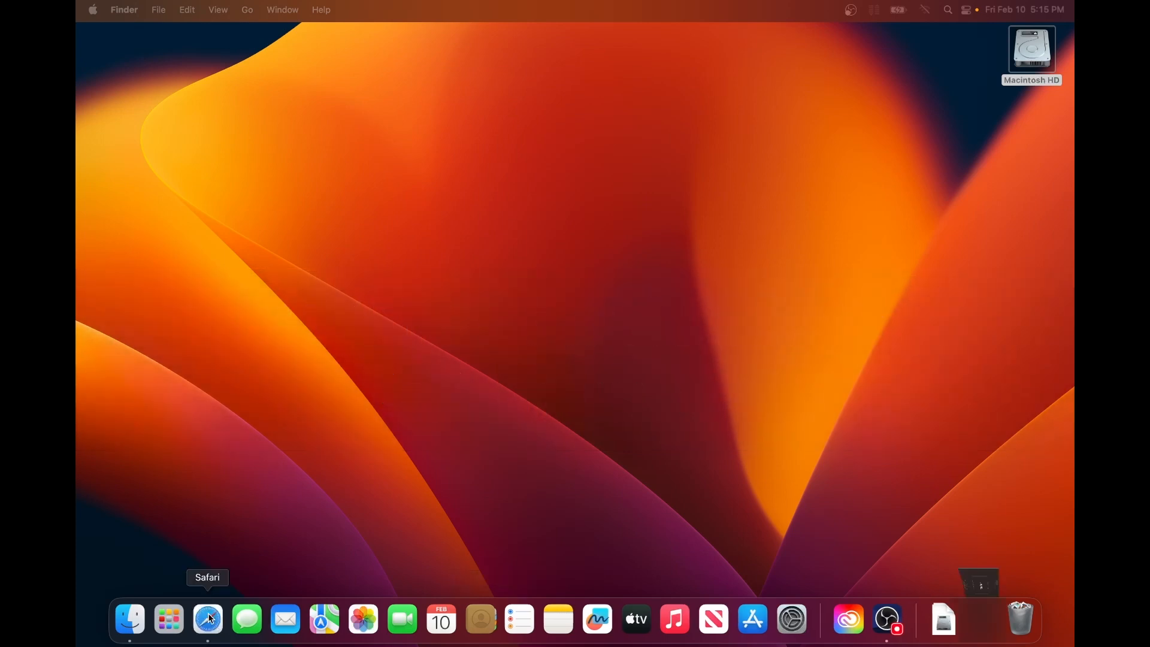
scroll(280, 96, "up", 1)
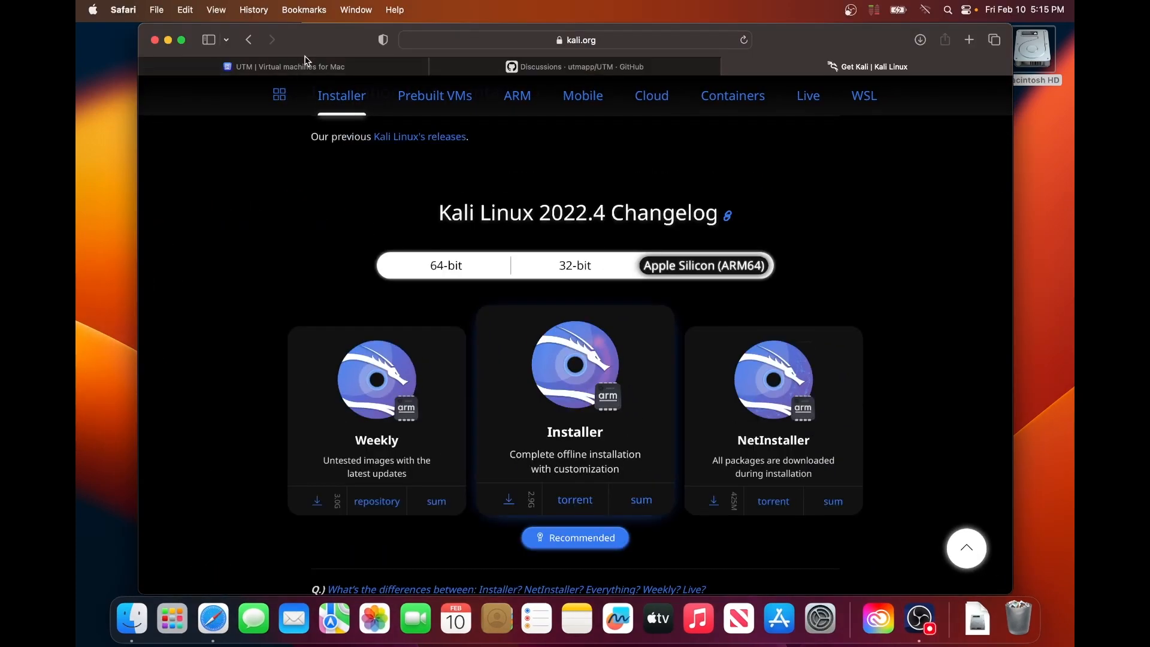
left_click(305, 64)
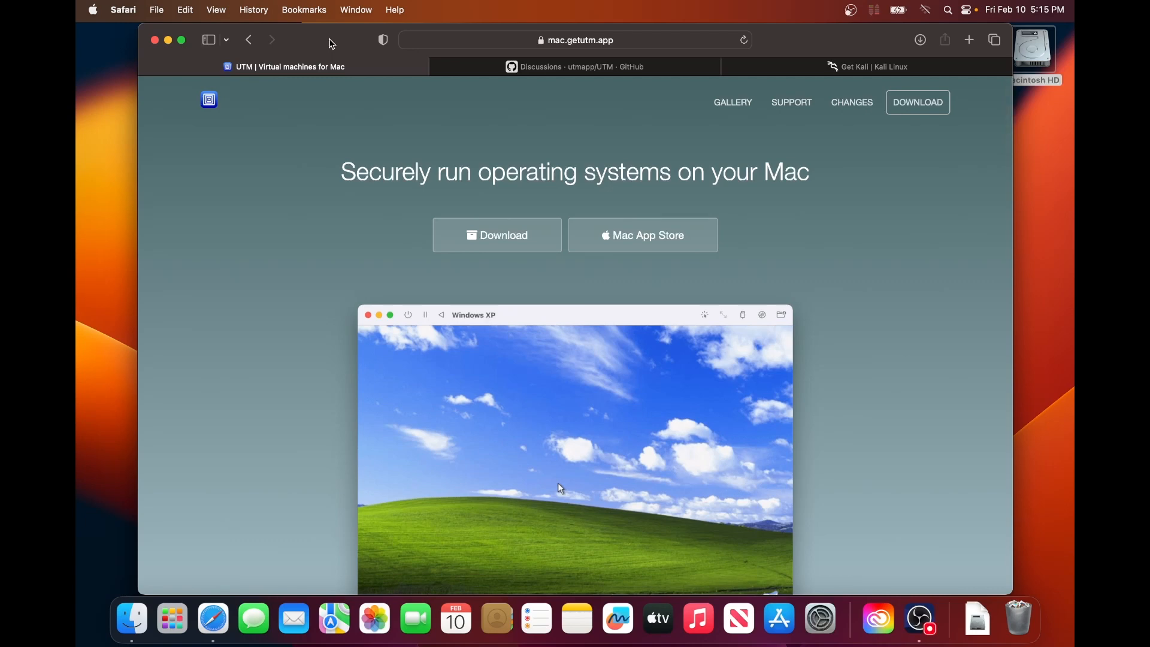
Look over the UTM home page, including its web address and the download options for the Mac.
scroll(337, 235, "down", 2)
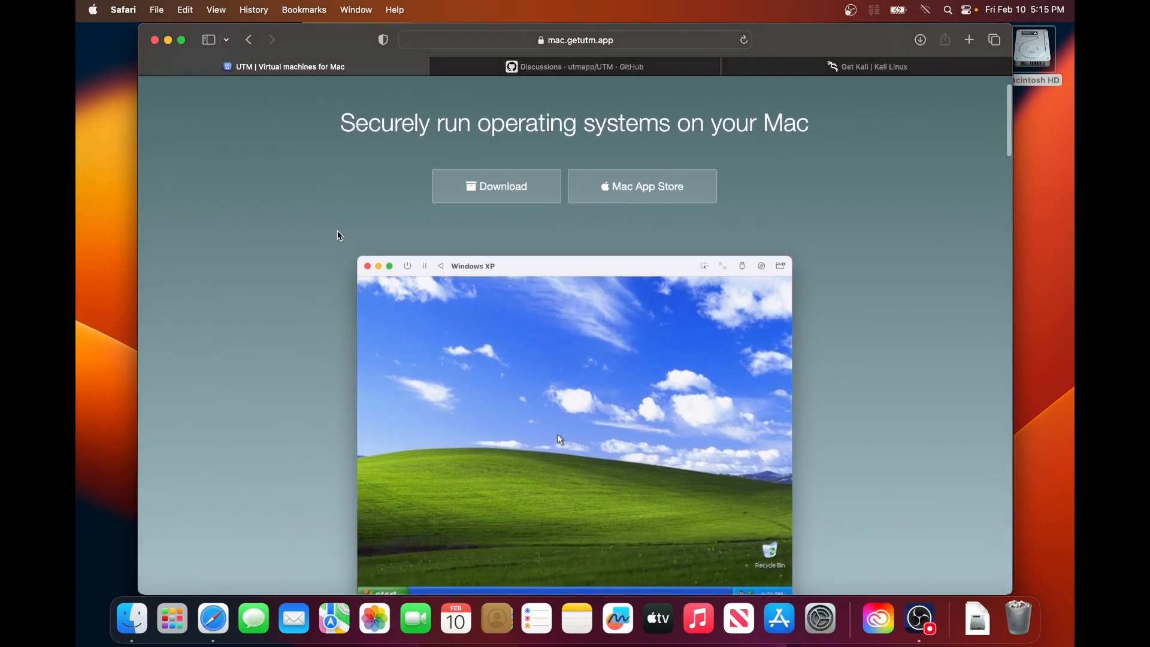
scroll(339, 236, "up", 2)
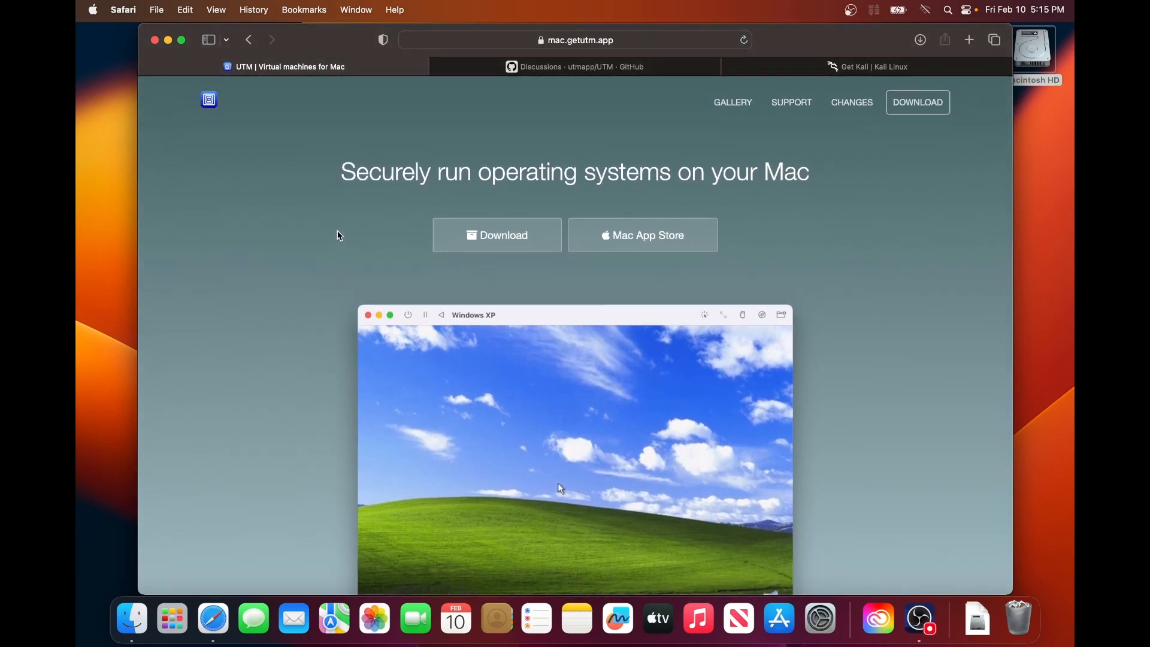
scroll(339, 235, "down", 2)
scroll(340, 235, "down", 10)
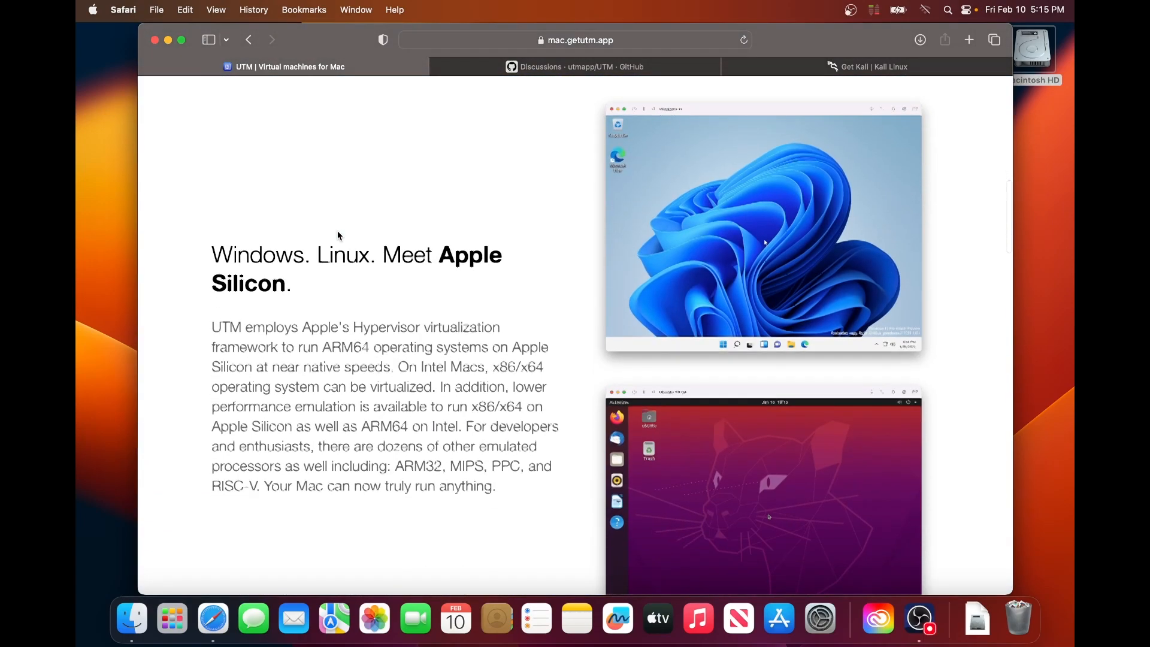
scroll(338, 230, "up", 3)
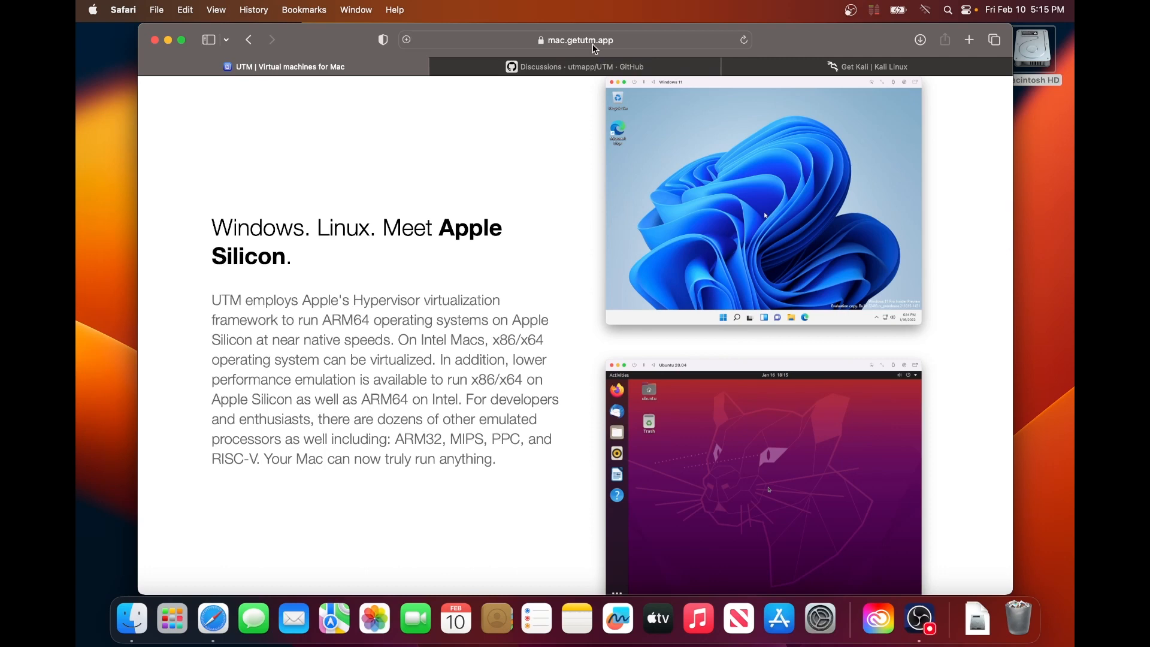
left_click(615, 41)
left_click(347, 130)
scroll(347, 129, "up", 10)
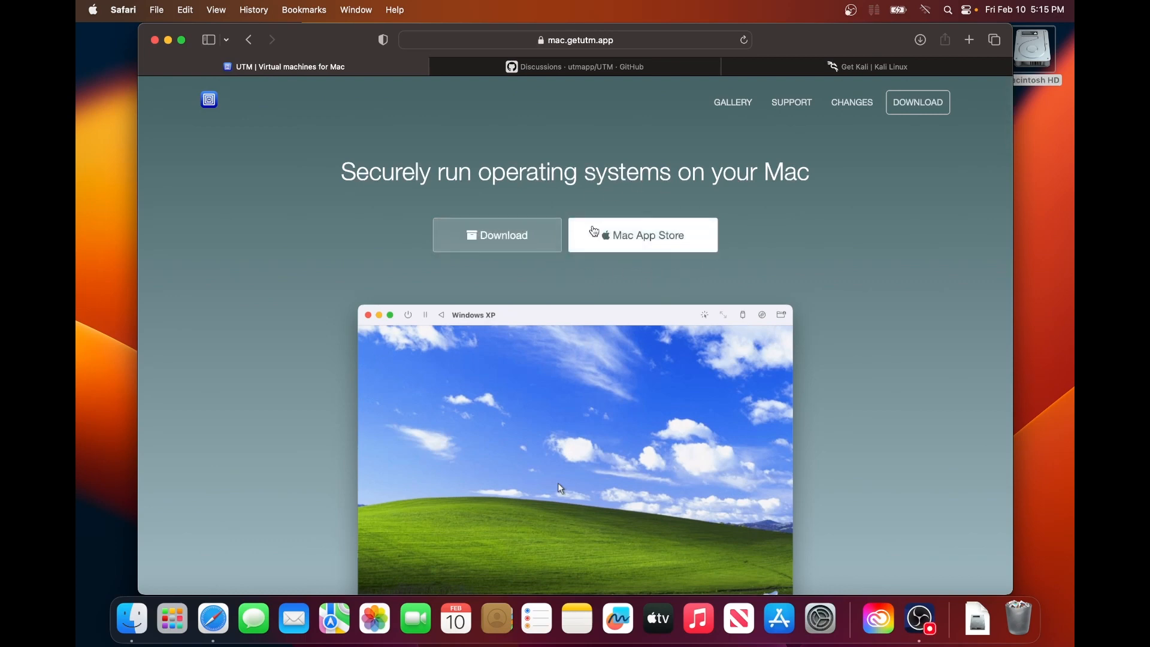
scroll(277, 213, "up", 2)
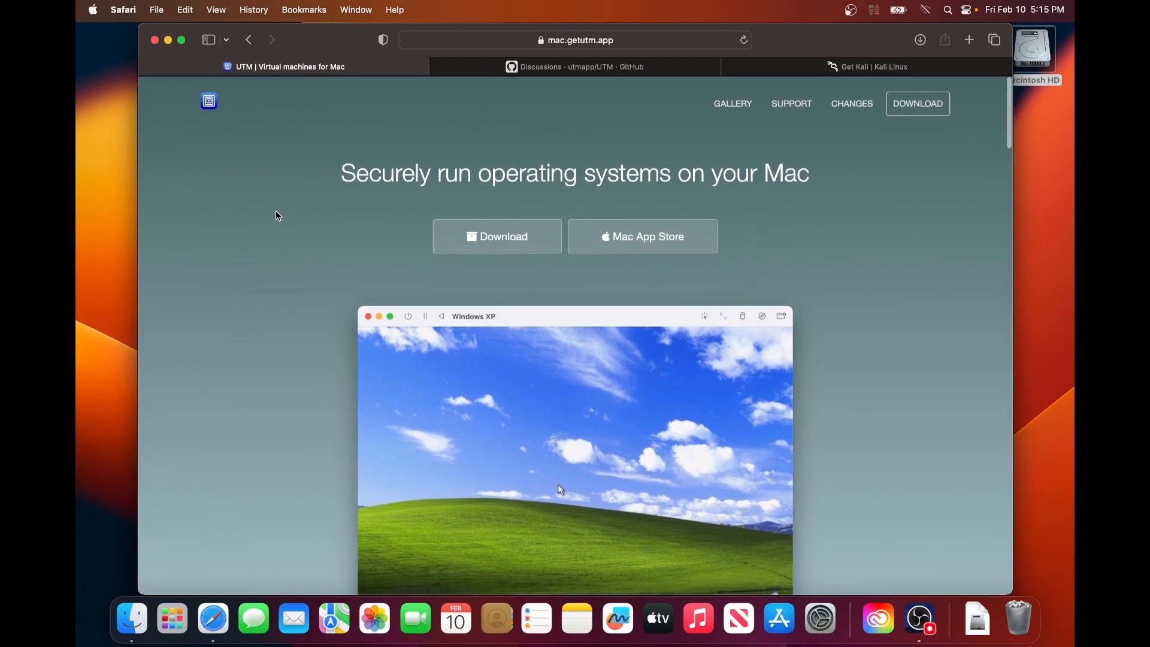
Read the UTM home page section about running Windows and Linux on Apple Silicon.
scroll(278, 215, "down", 5)
scroll(277, 215, "up", 5)
scroll(278, 214, "down", 10)
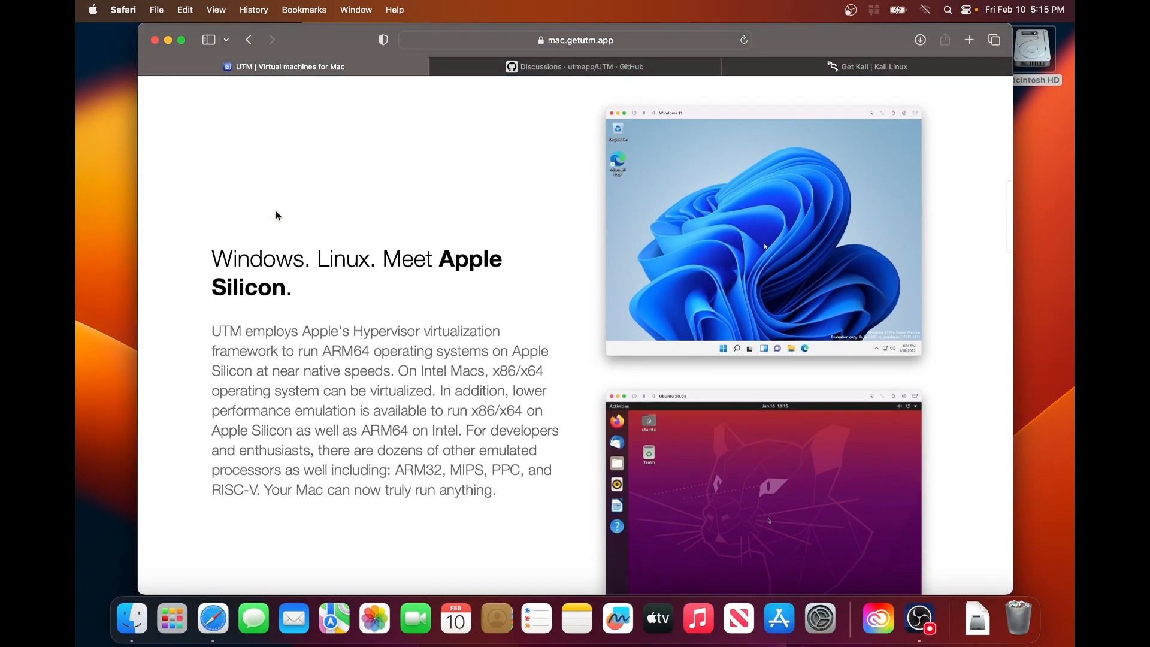
scroll(278, 216, "down", 5)
scroll(277, 210, "up", 2)
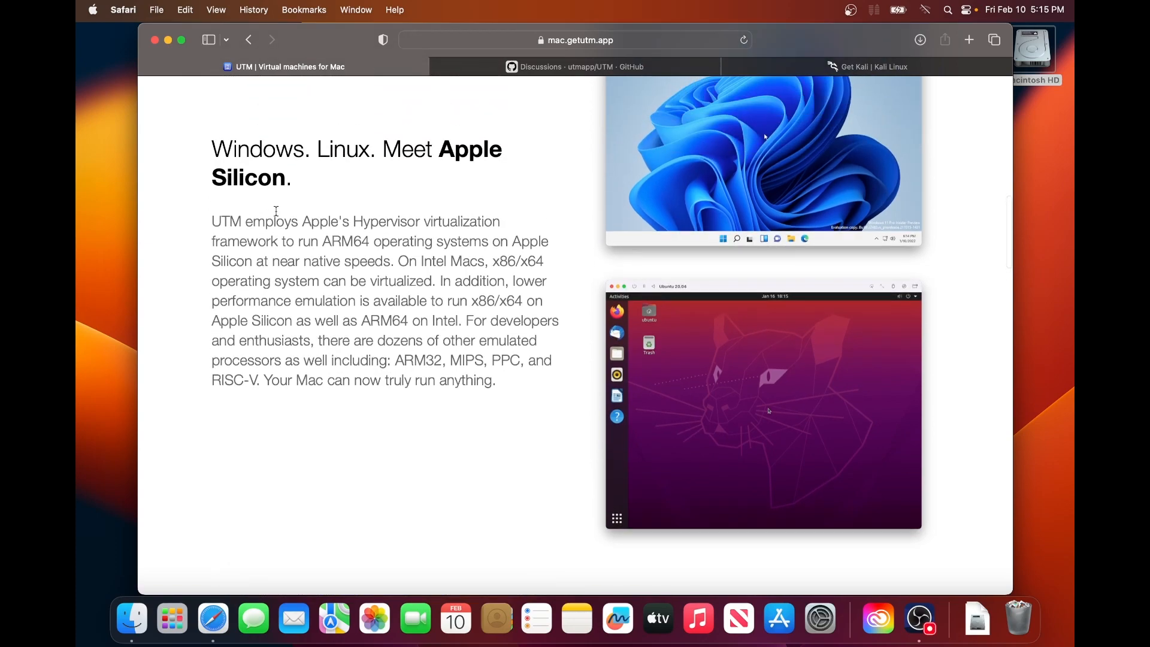
scroll(276, 213, "down", 8)
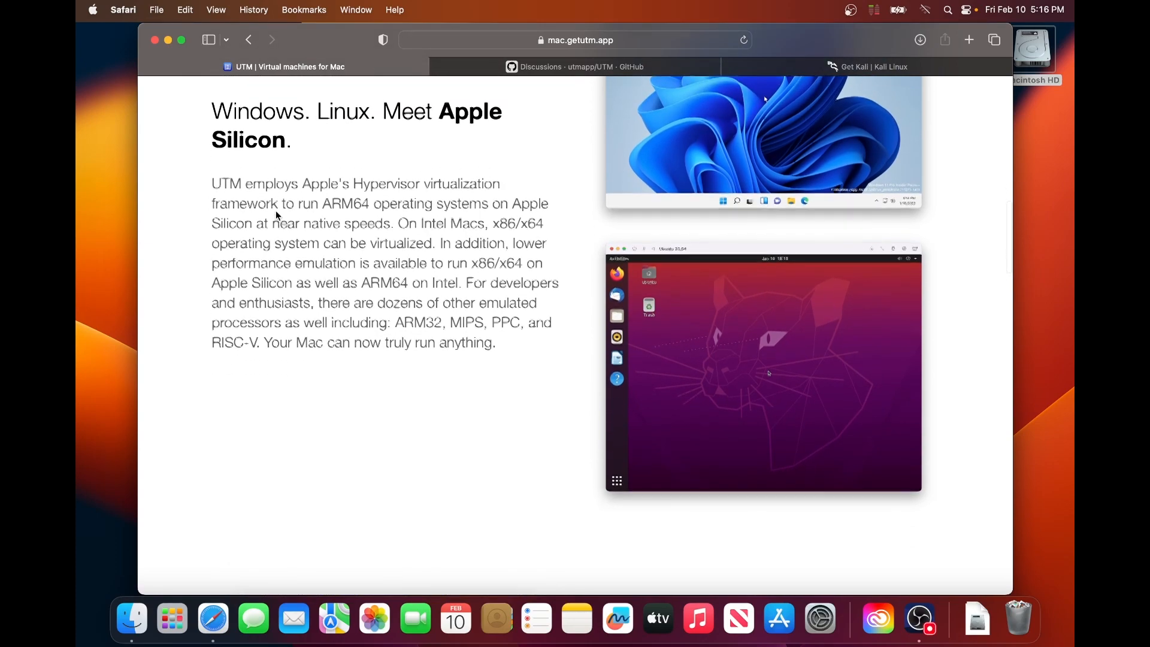
scroll(276, 211, "up", 8)
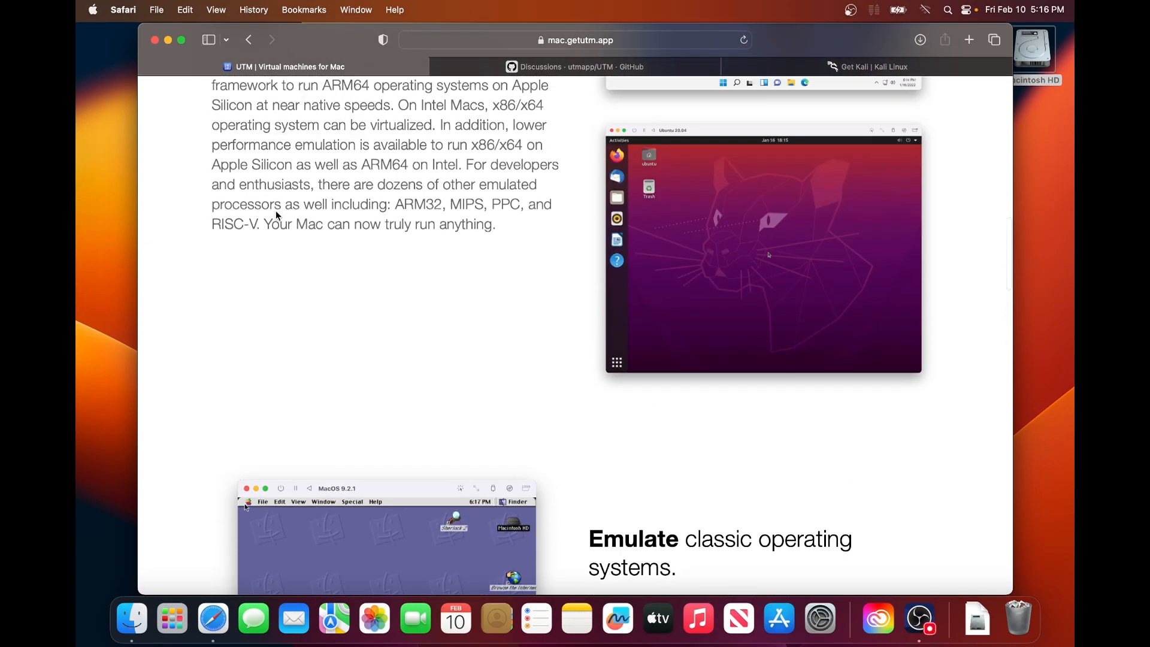
scroll(276, 210, "up", 1)
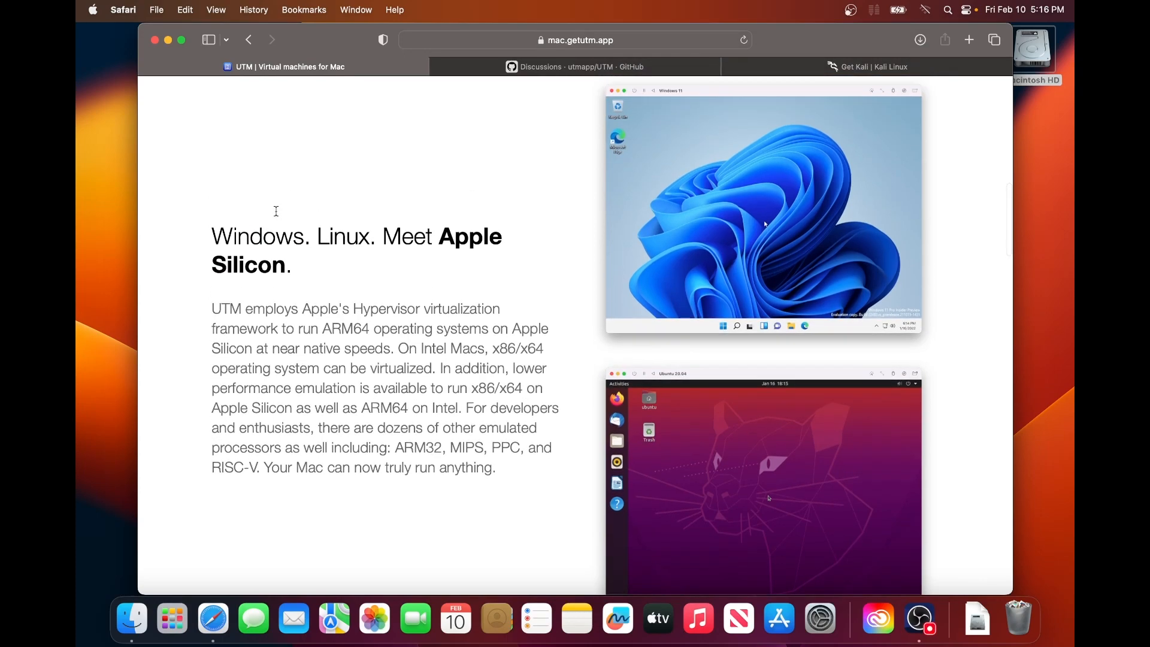
scroll(276, 210, "up", 1)
Review the remaining UTM home page sections, from macOS virtualization to the Mac App Store version question, and return to the page start.
scroll(276, 212, "down", 15)
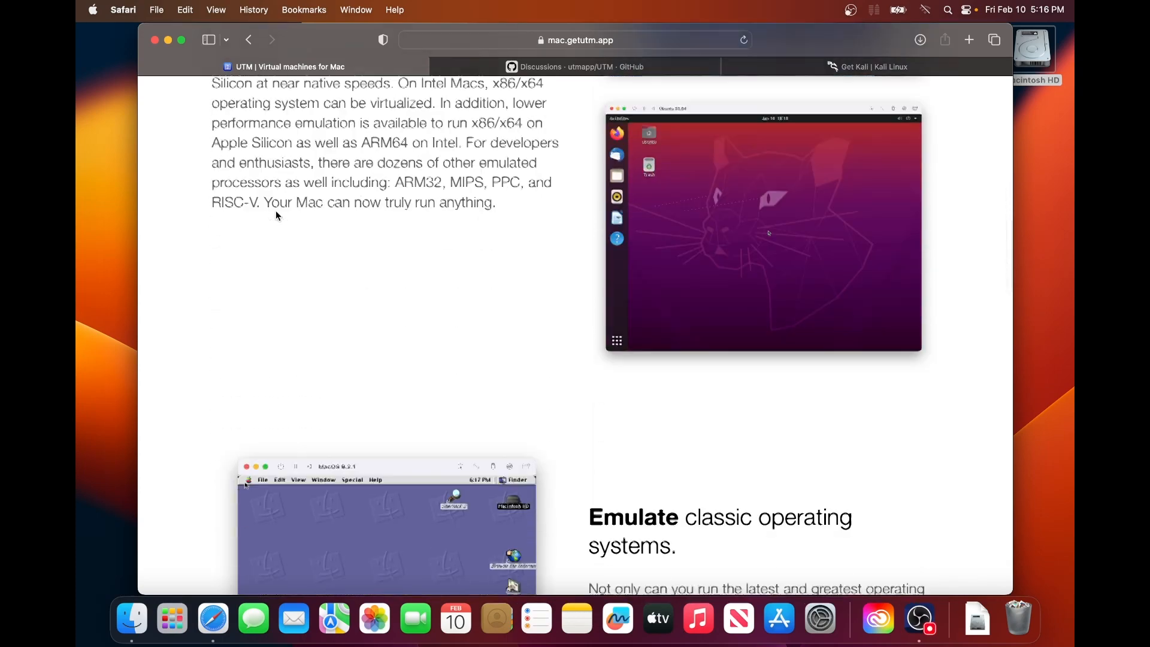
scroll(276, 215, "down", 1)
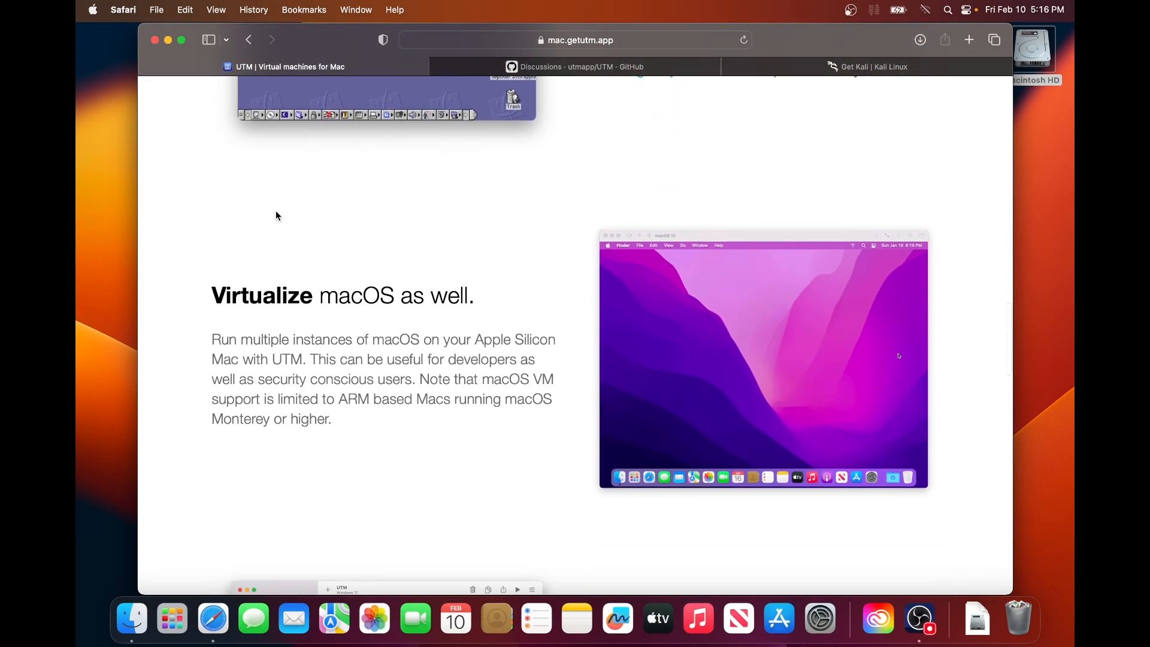
scroll(276, 215, "down", 1)
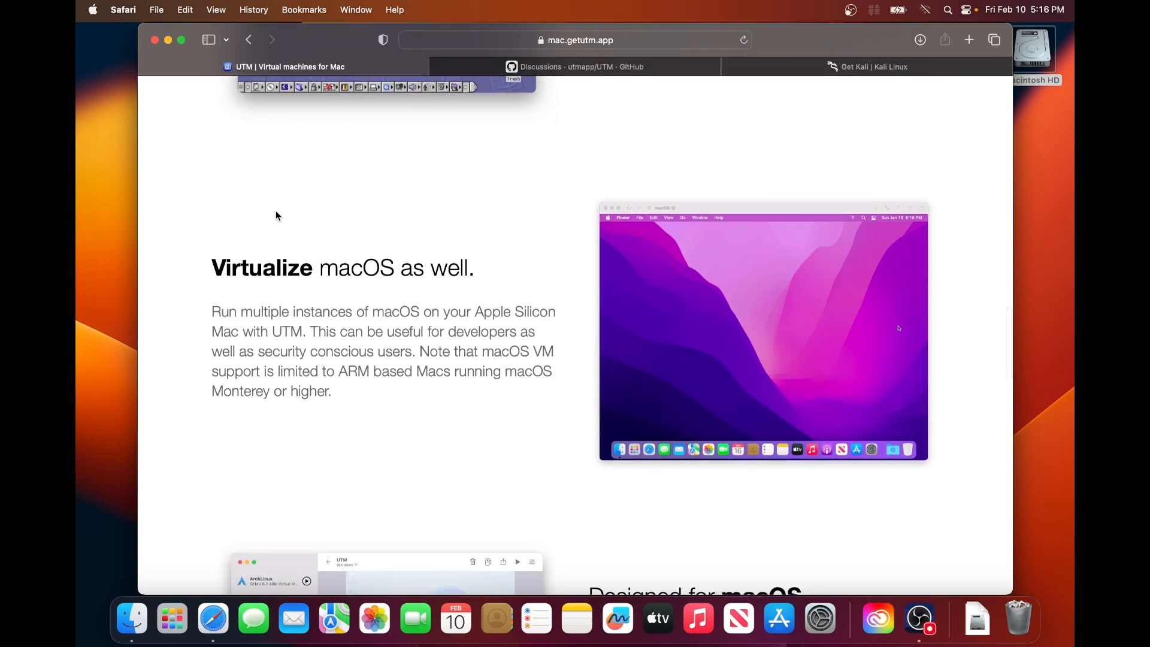
scroll(276, 211, "up", 1)
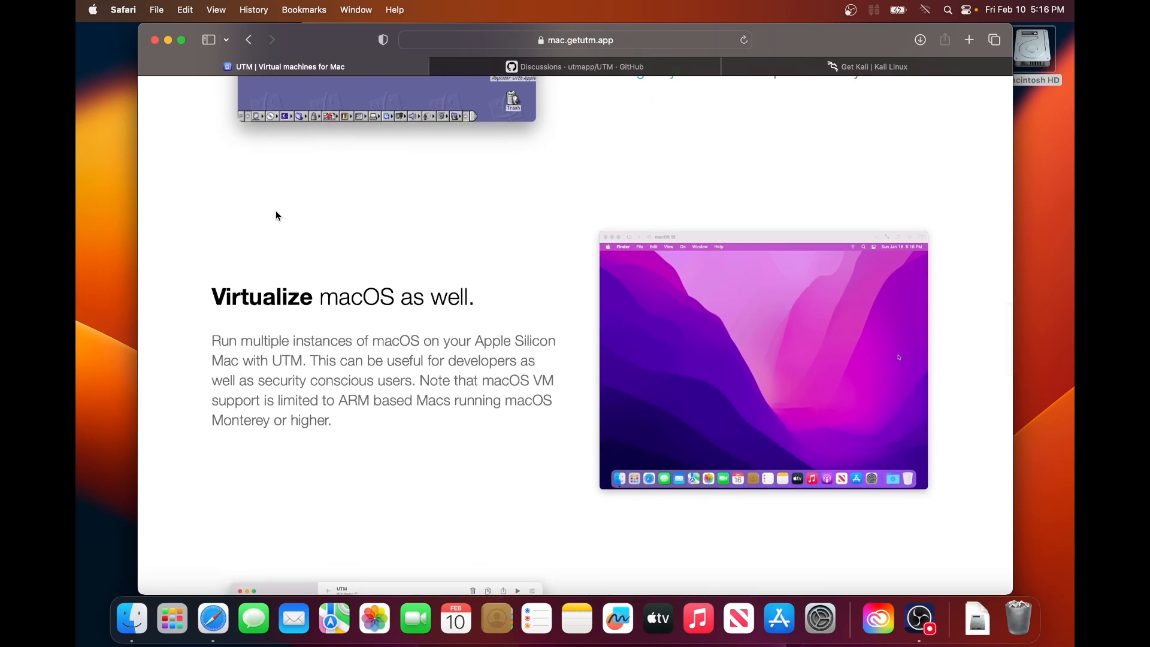
scroll(276, 213, "down", 1)
scroll(276, 213, "down", 3)
scroll(276, 215, "down", 10)
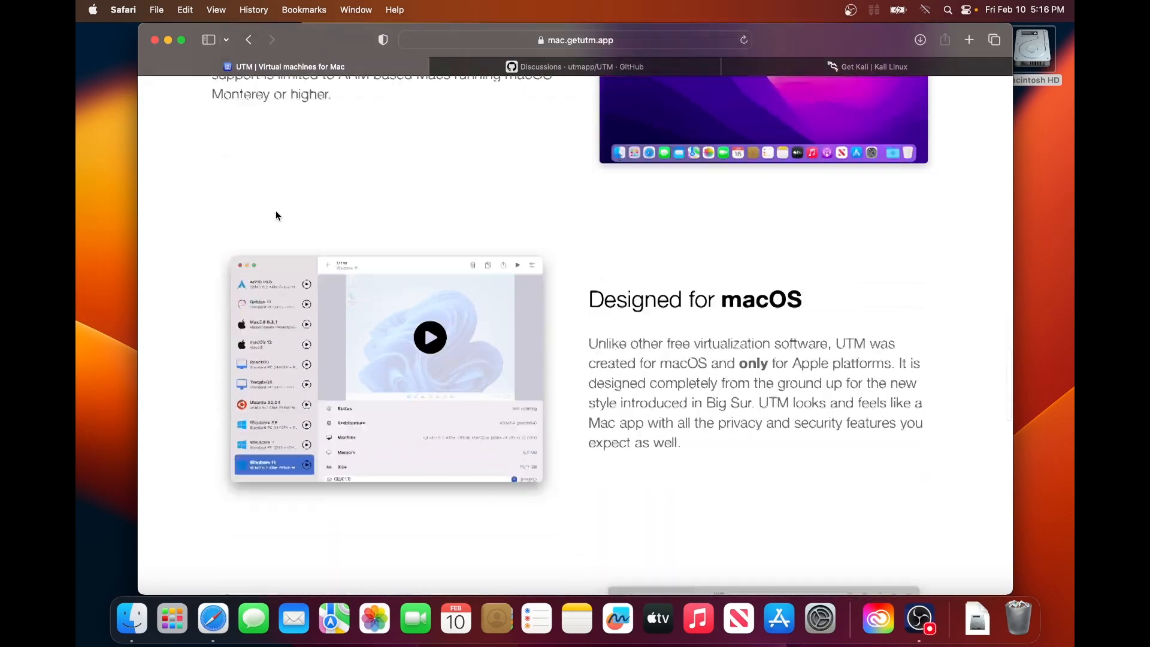
scroll(276, 216, "down", 10)
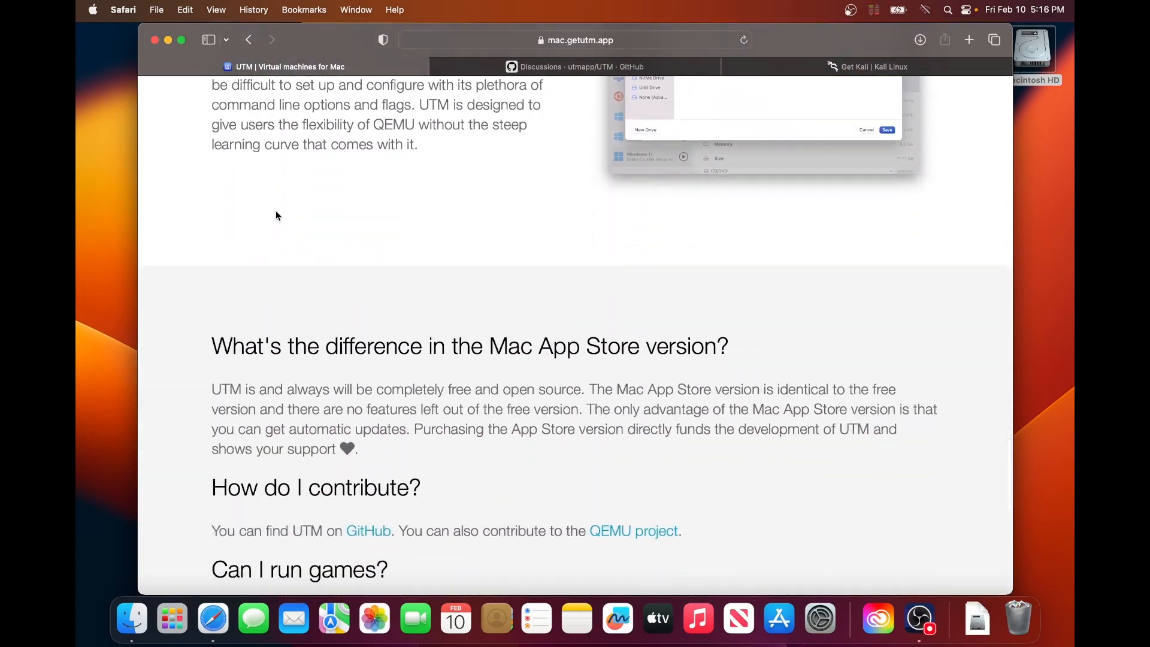
scroll(277, 216, "up", 20)
scroll(275, 213, "up", 10)
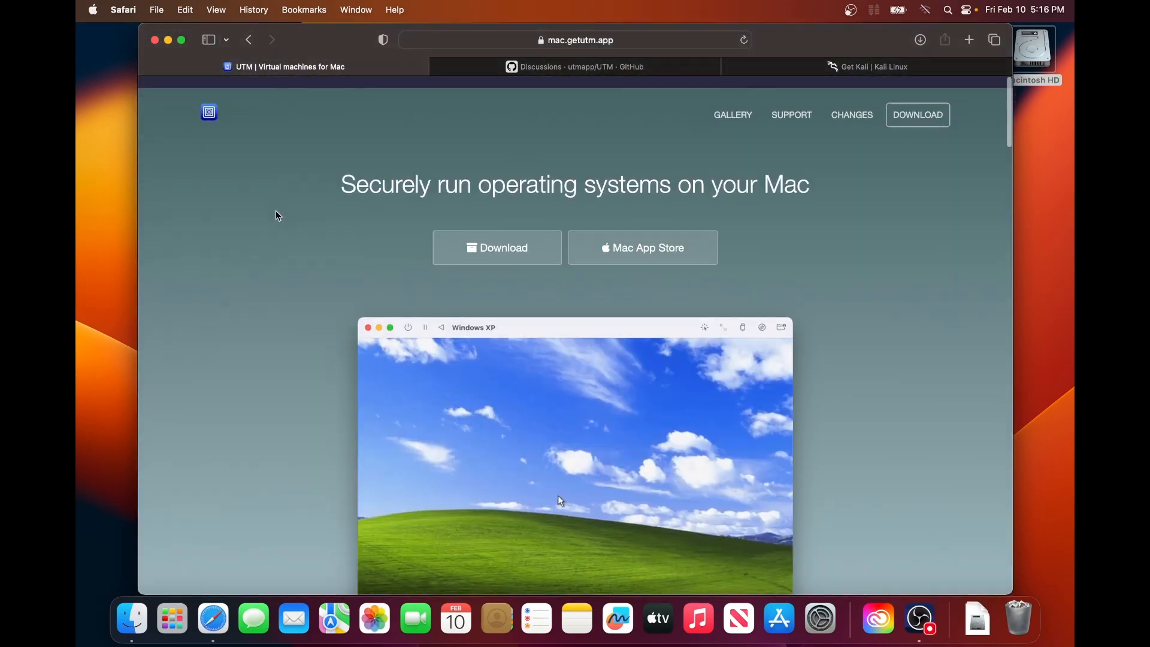
Browse the utmapp/UTM discussion topics on GitHub, briefly revisiting the UTM website before returning to them.
left_click(554, 68)
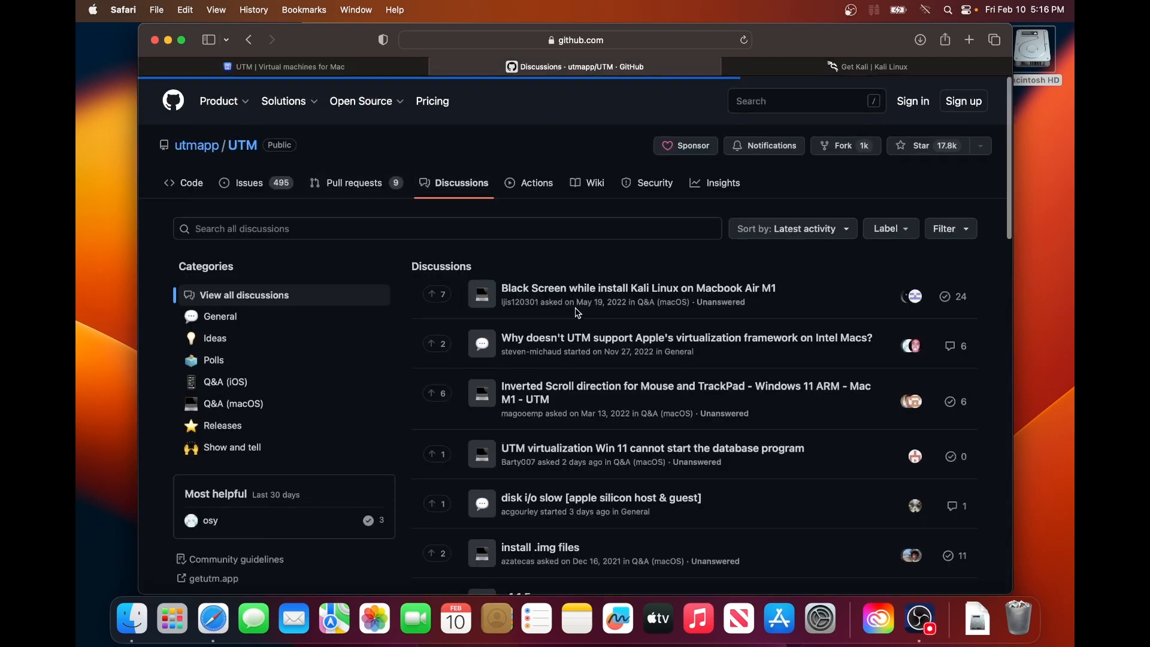
scroll(576, 308, "down", 3)
scroll(576, 309, "down", 6)
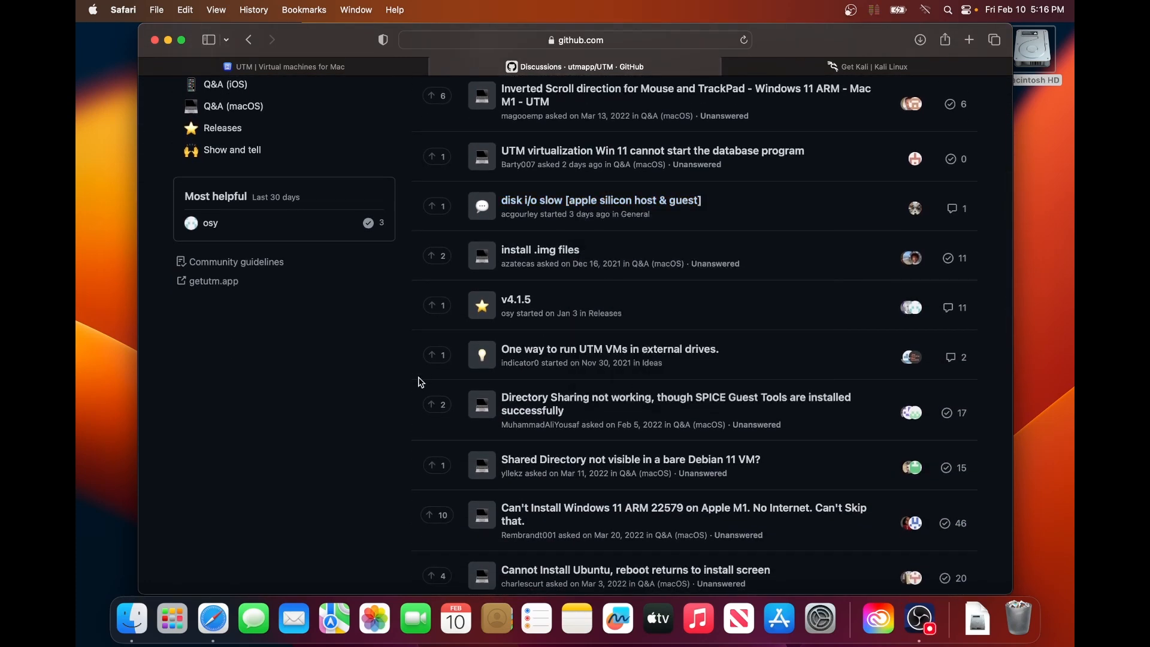
scroll(554, 365, "down", 15)
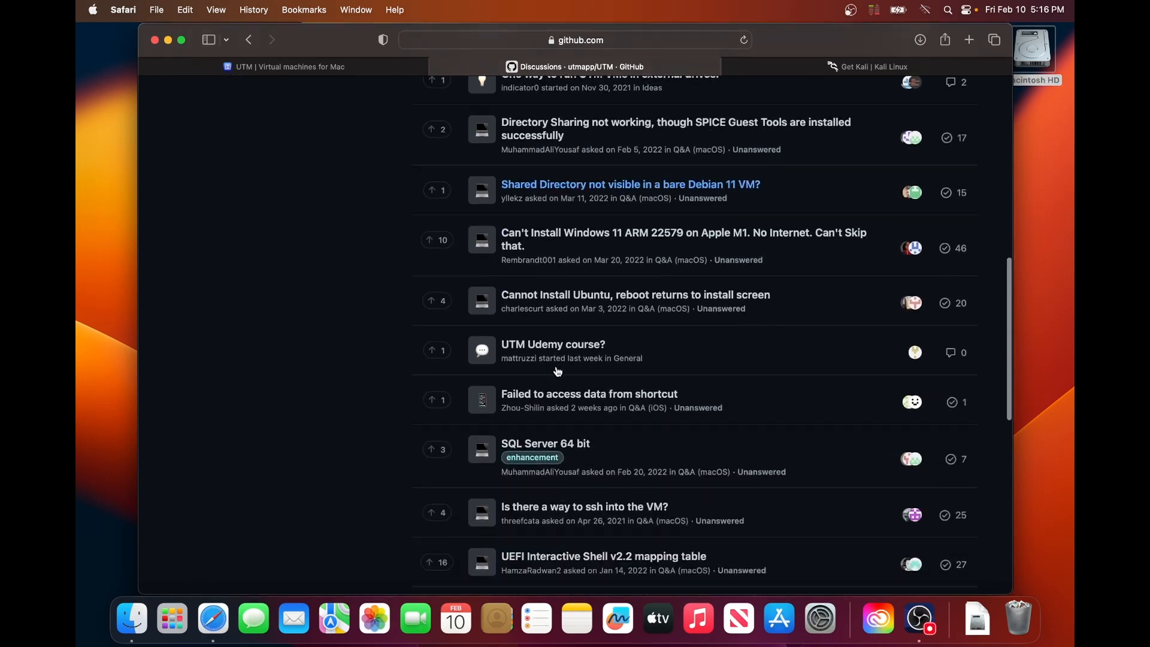
scroll(558, 372, "up", 20)
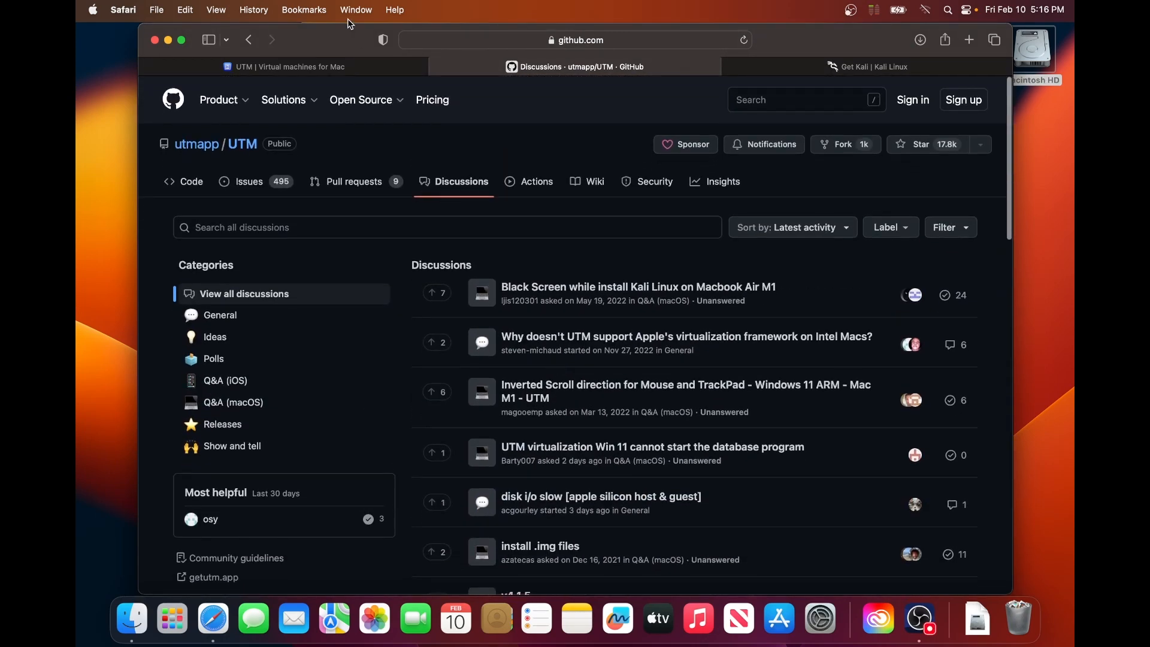
left_click(362, 61)
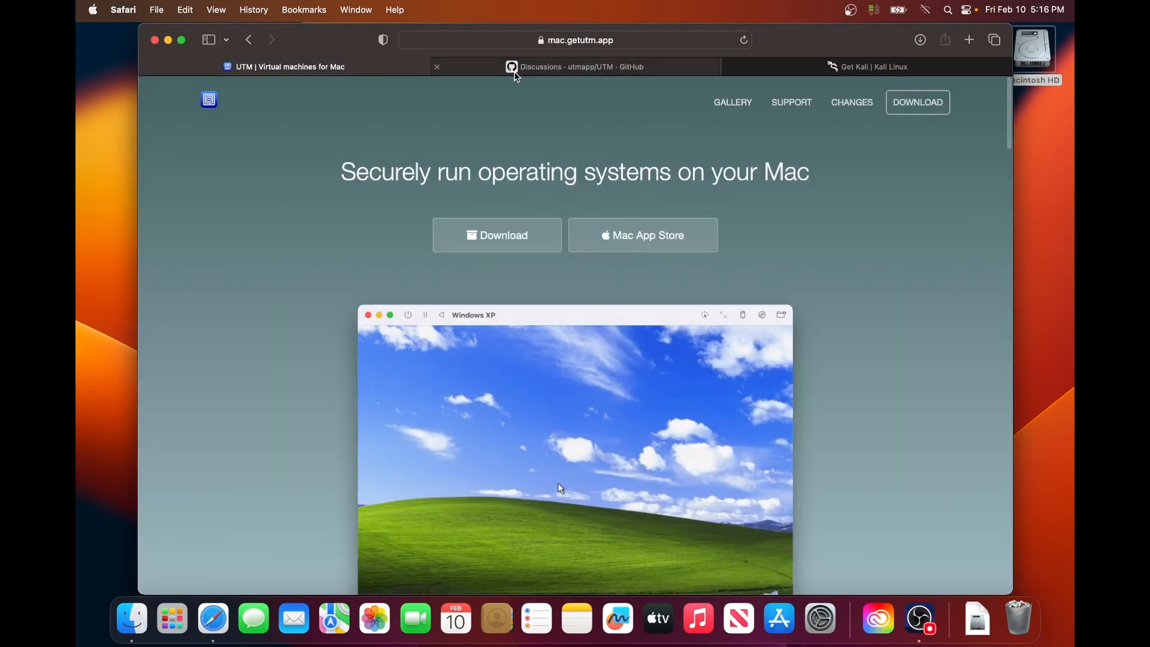
left_click(488, 67)
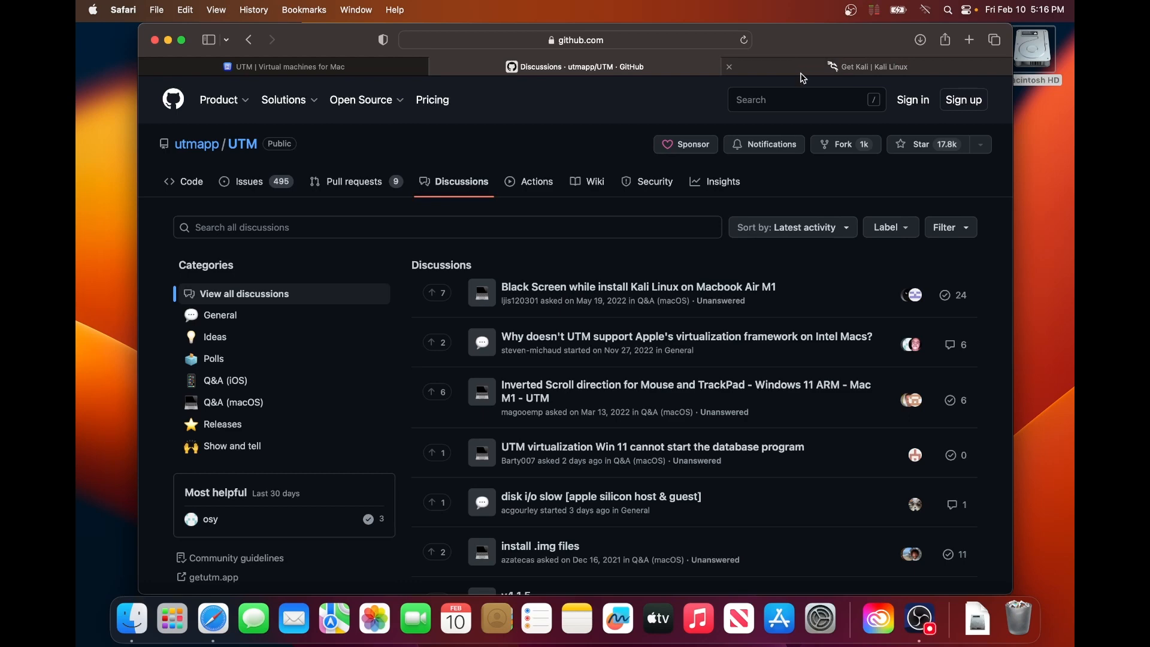
Show the Get Kali page and check its full web address and its Prebuilt Virtual Machines section.
left_click(801, 74)
scroll(662, 118, "up", 1)
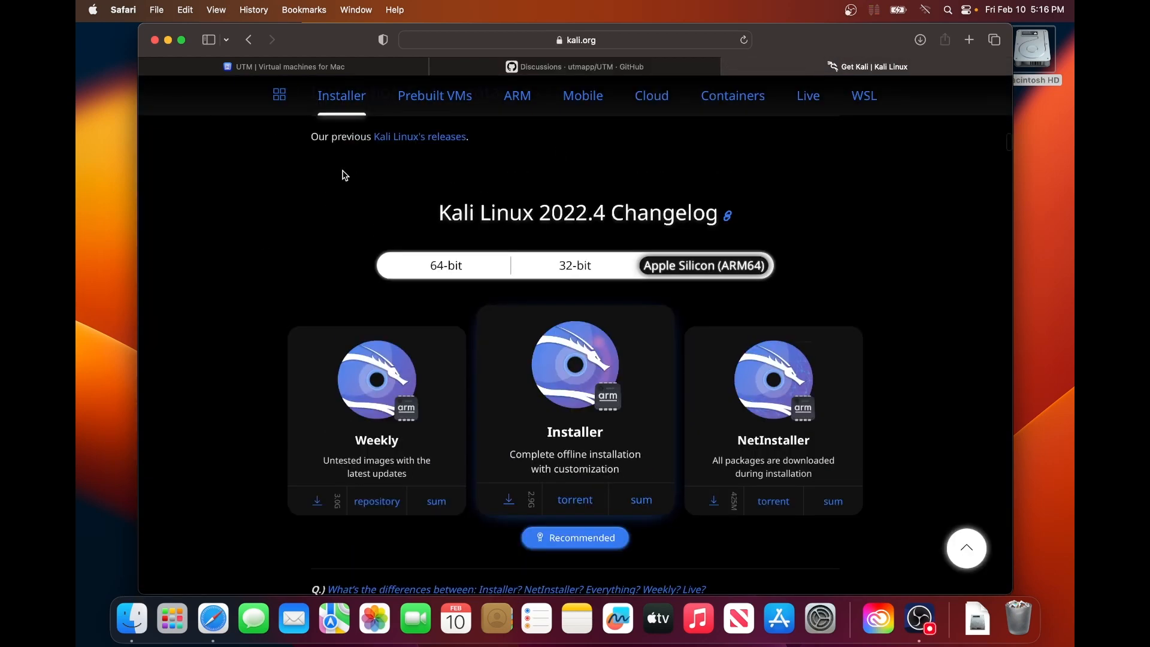
scroll(841, 198, "down", 15)
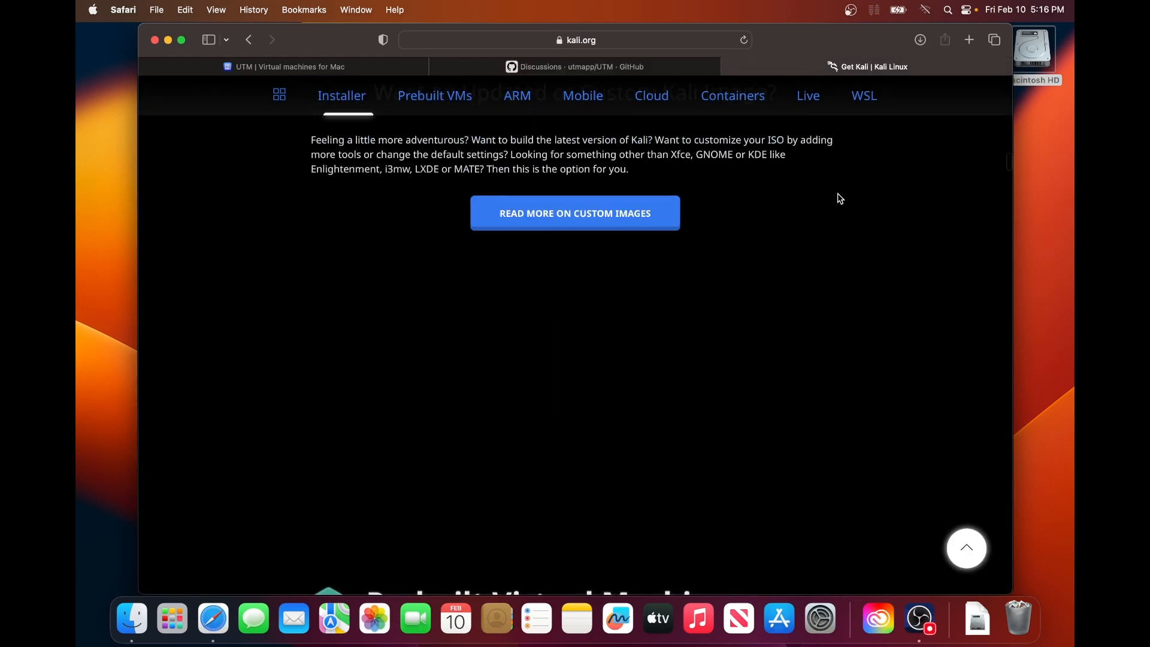
left_click(643, 40)
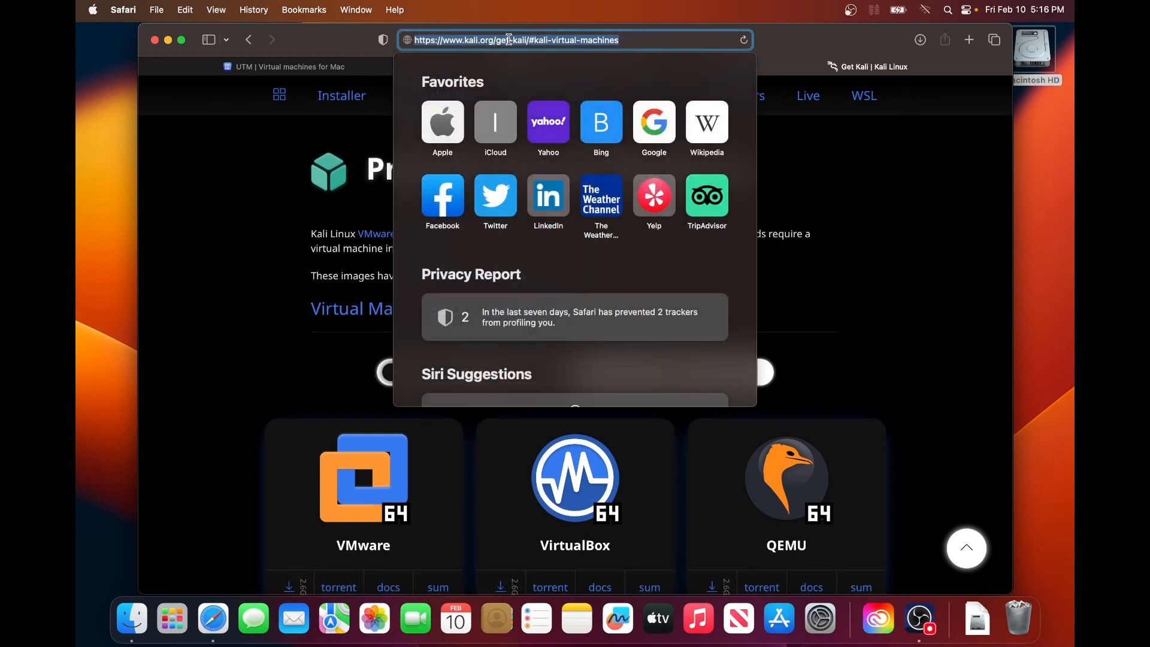
left_click(480, 40)
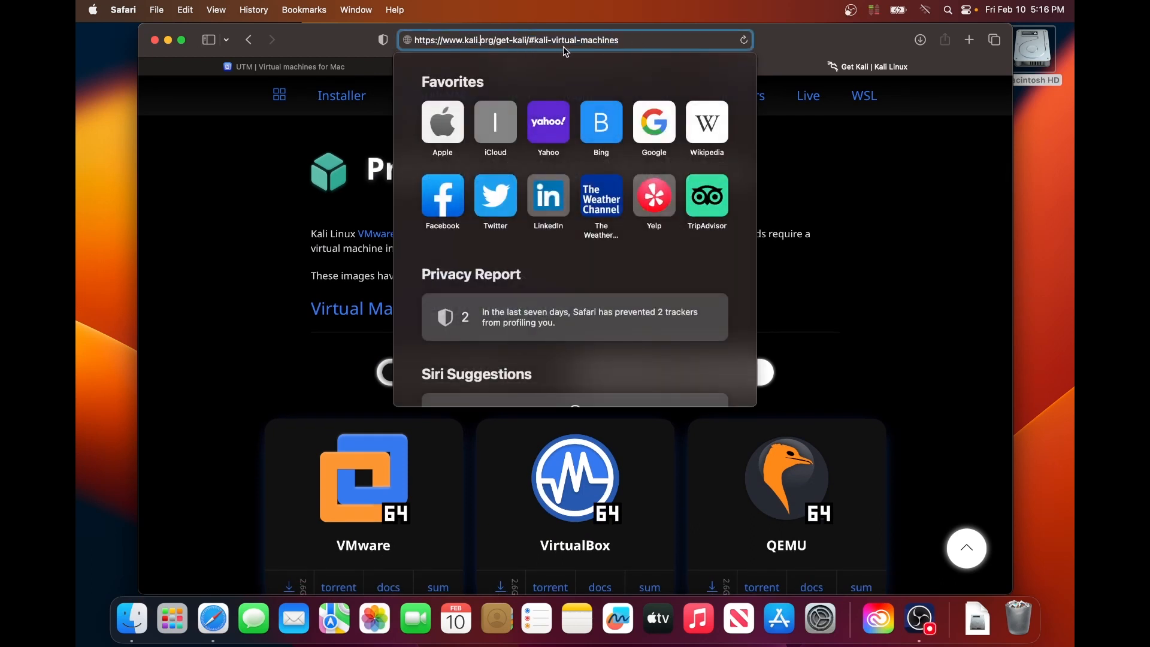
left_click(908, 164)
scroll(909, 164, "down", 1)
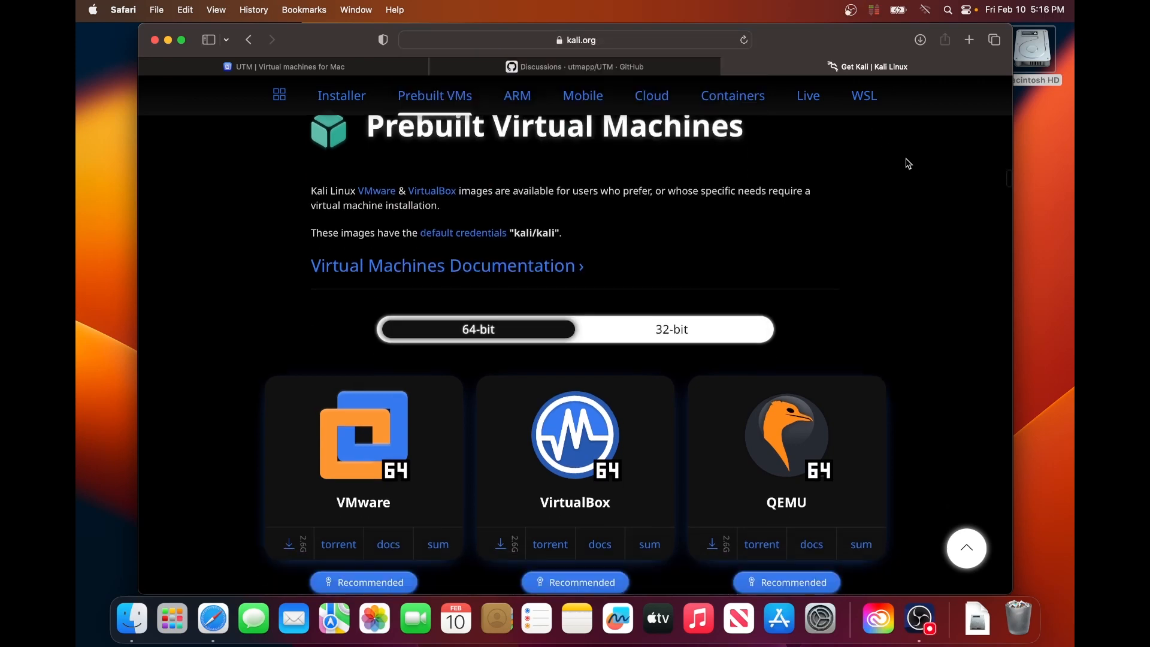
Look through the Installer Images and Prebuilt Virtual Machines sections of the Get Kali page, ending back at Installer Images.
scroll(909, 163, "up", 7)
scroll(908, 163, "up", 10)
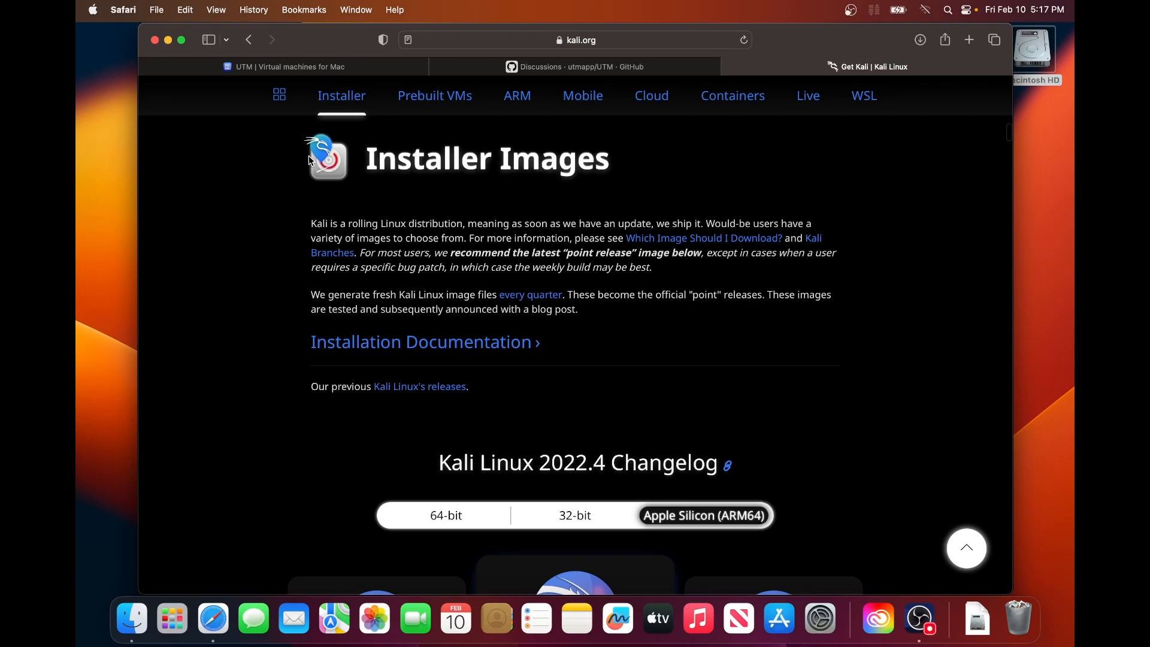
scroll(634, 169, "down", 12)
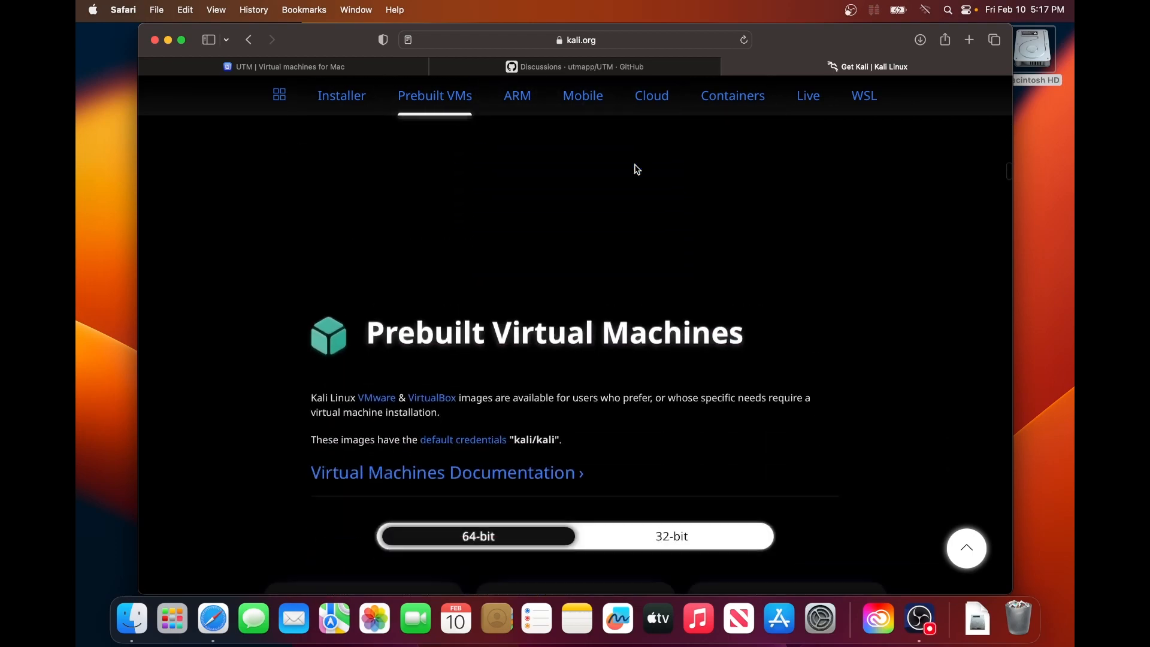
scroll(636, 170, "up", 15)
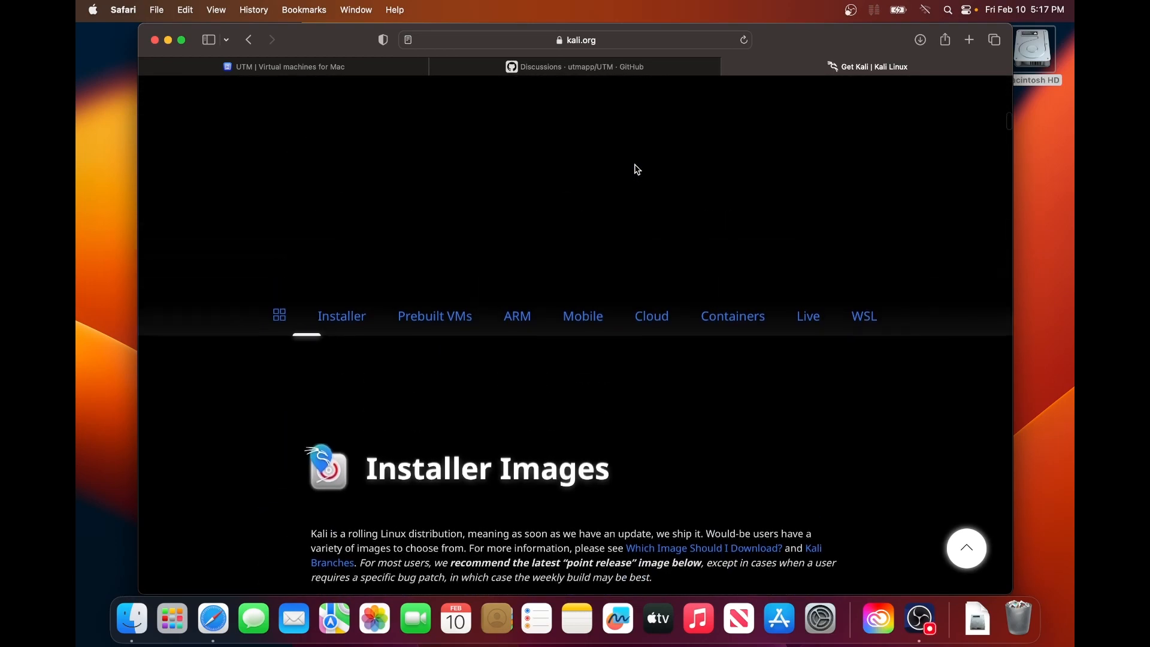
Examine the Apple Silicon (ARM64) download options in the Installer Images section, reached from the platform overview.
scroll(443, 286, "up", 5)
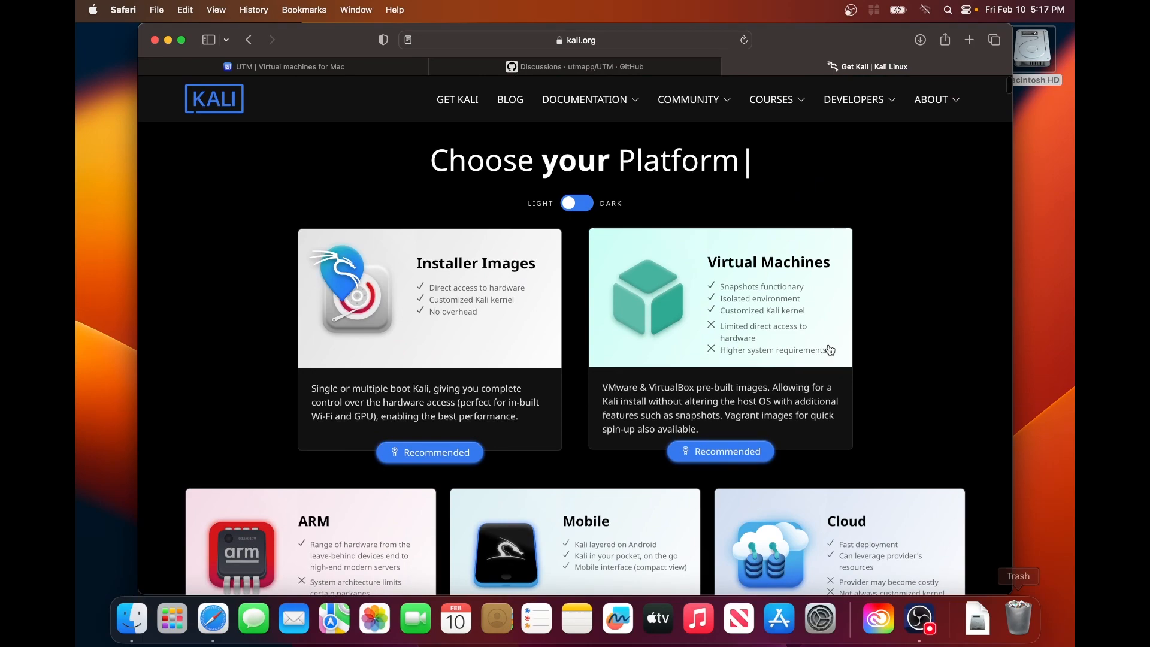
left_click(443, 286)
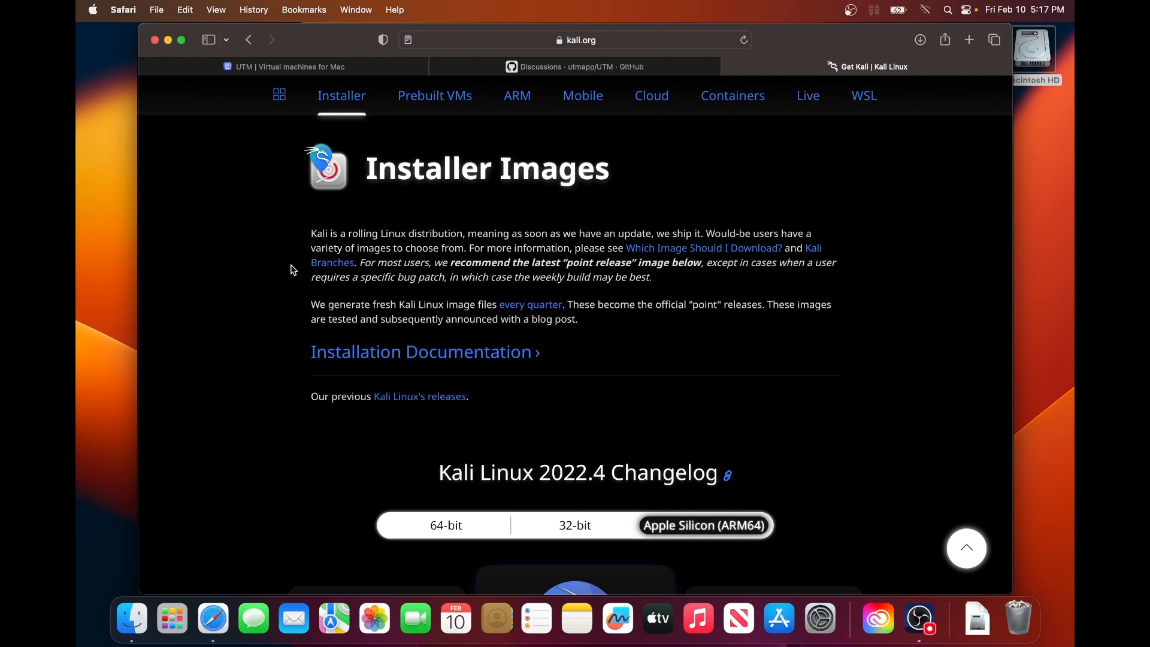
scroll(293, 271, "down", 5)
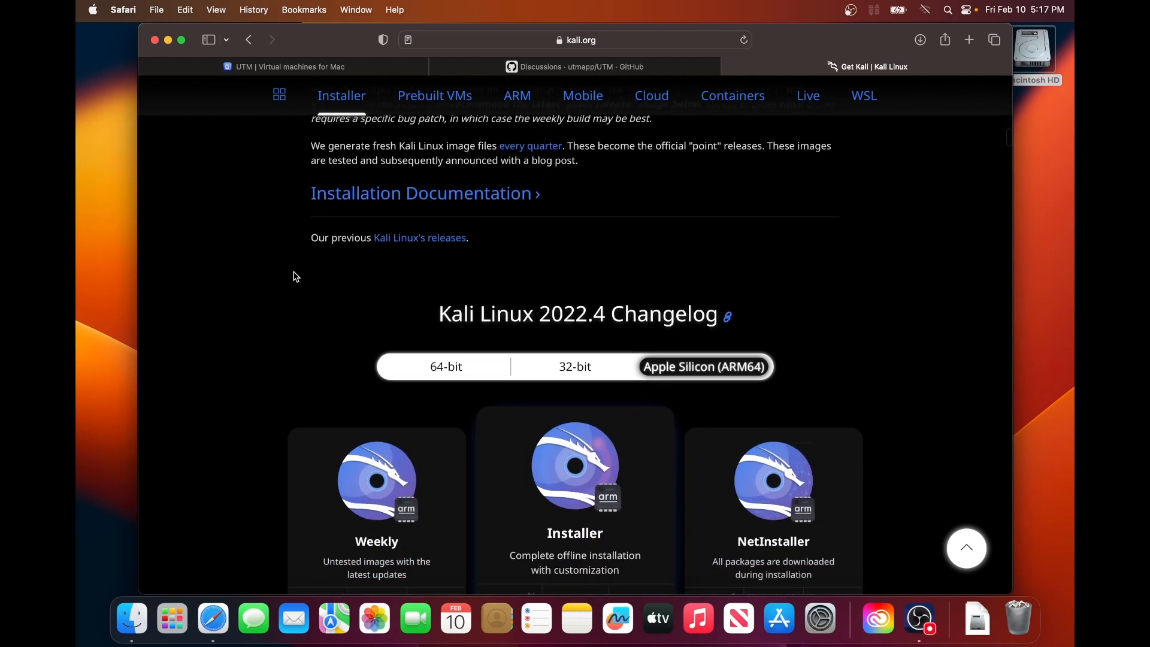
scroll(296, 276, "down", 5)
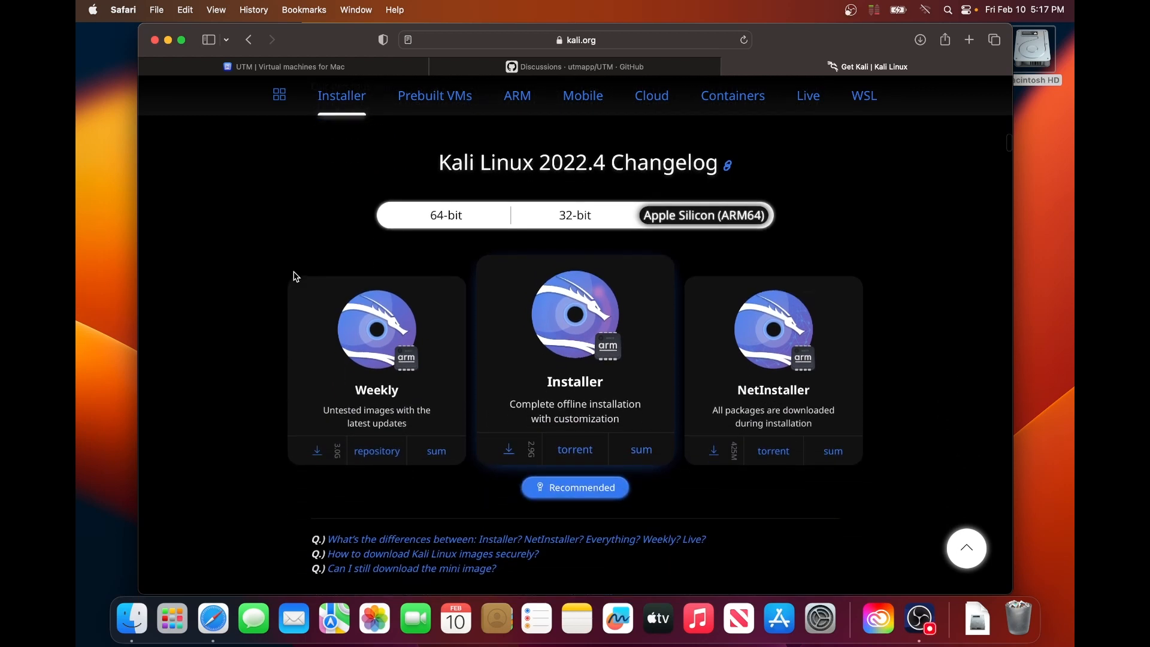
scroll(294, 275, "down", 1)
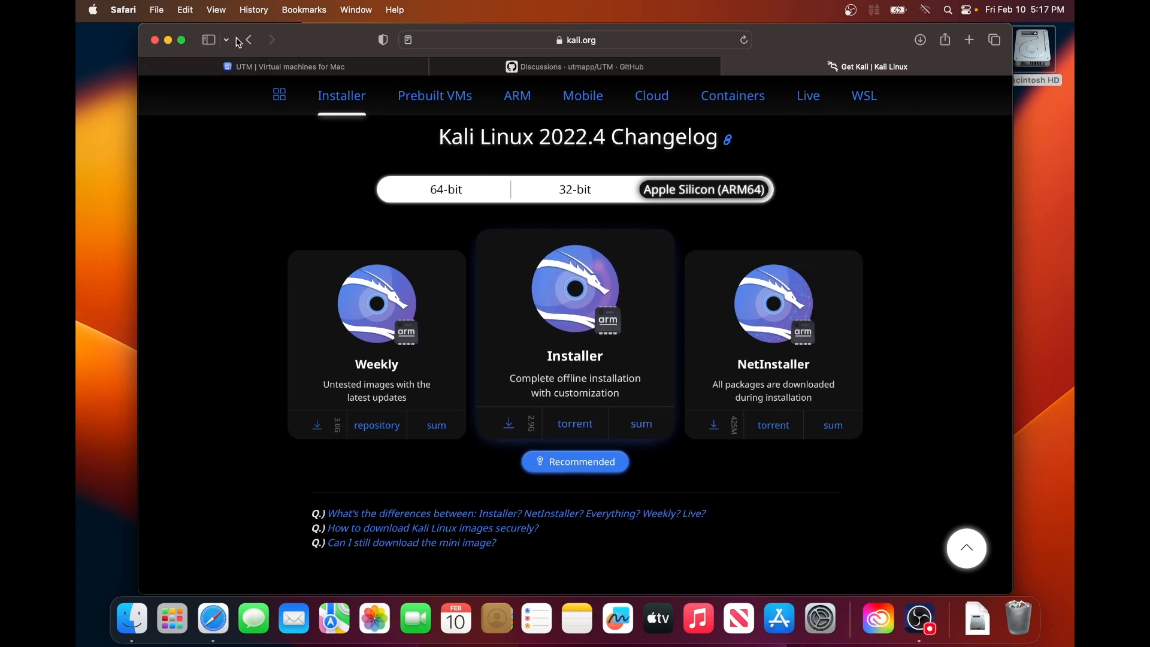
Switch to Finder, open UTM.dmg from the Downloads folder and copy UTM into Applications, closing the disk image window.
left_click(167, 39)
left_click(126, 626)
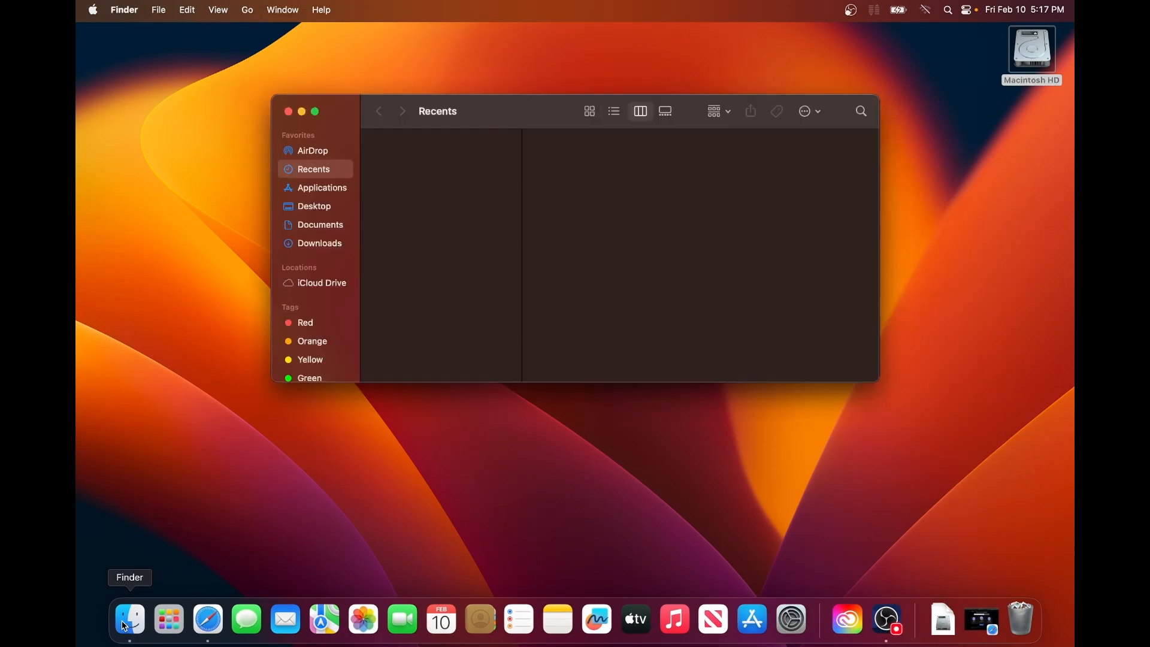
left_click(322, 242)
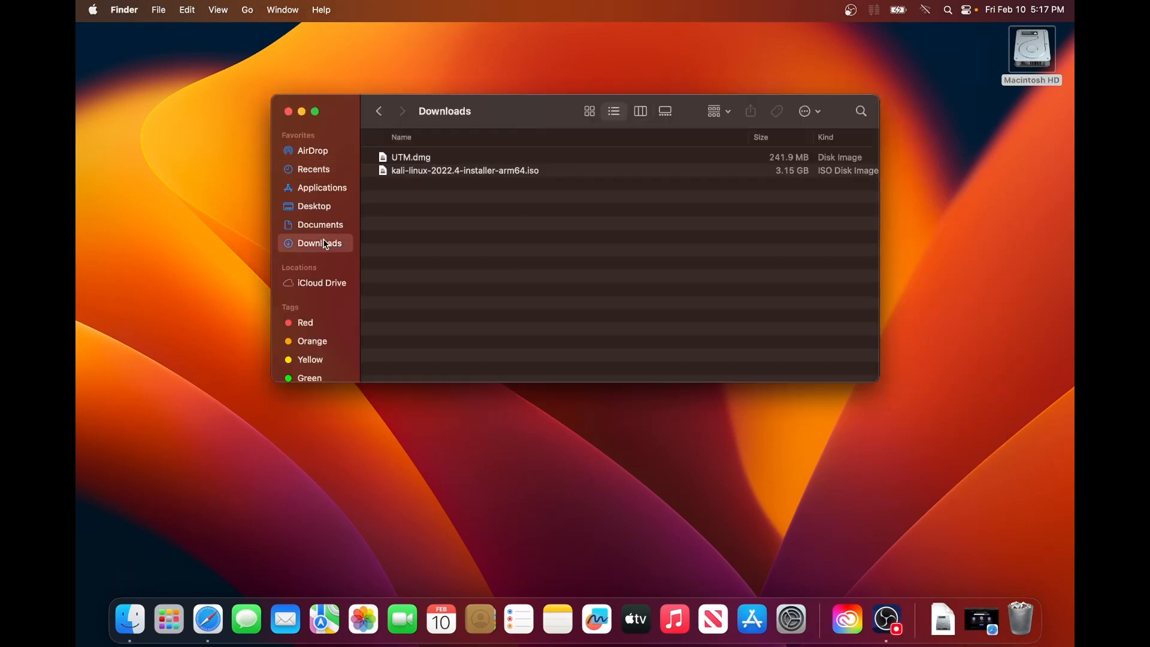
double_click(410, 159)
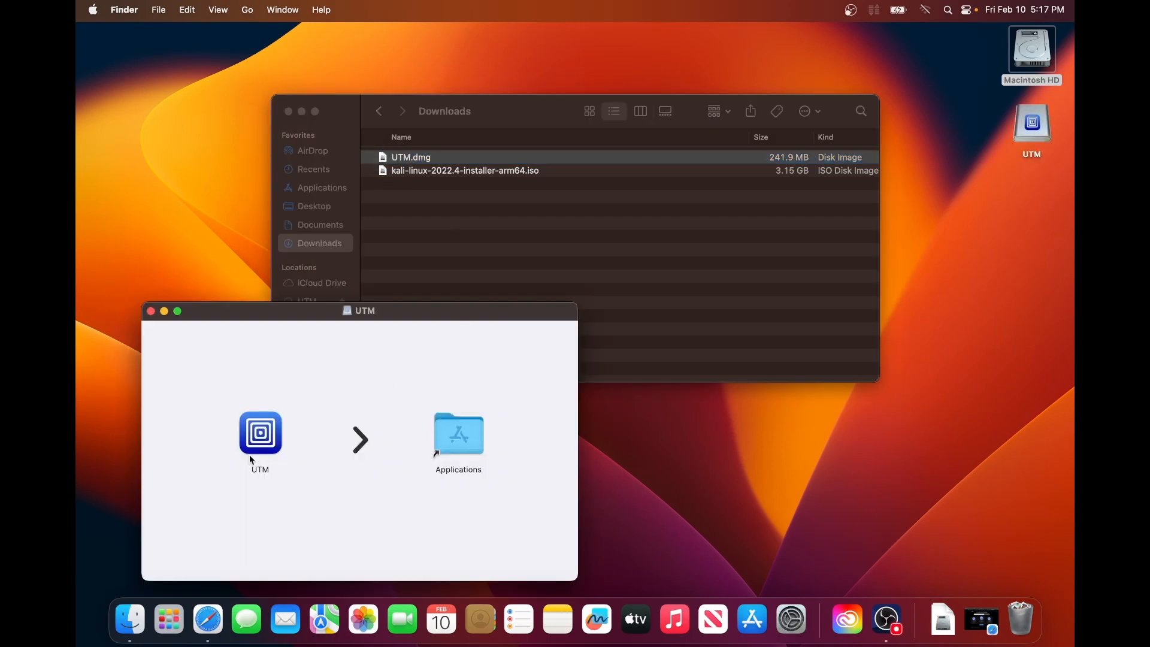
left_click_drag(260, 435, 462, 434)
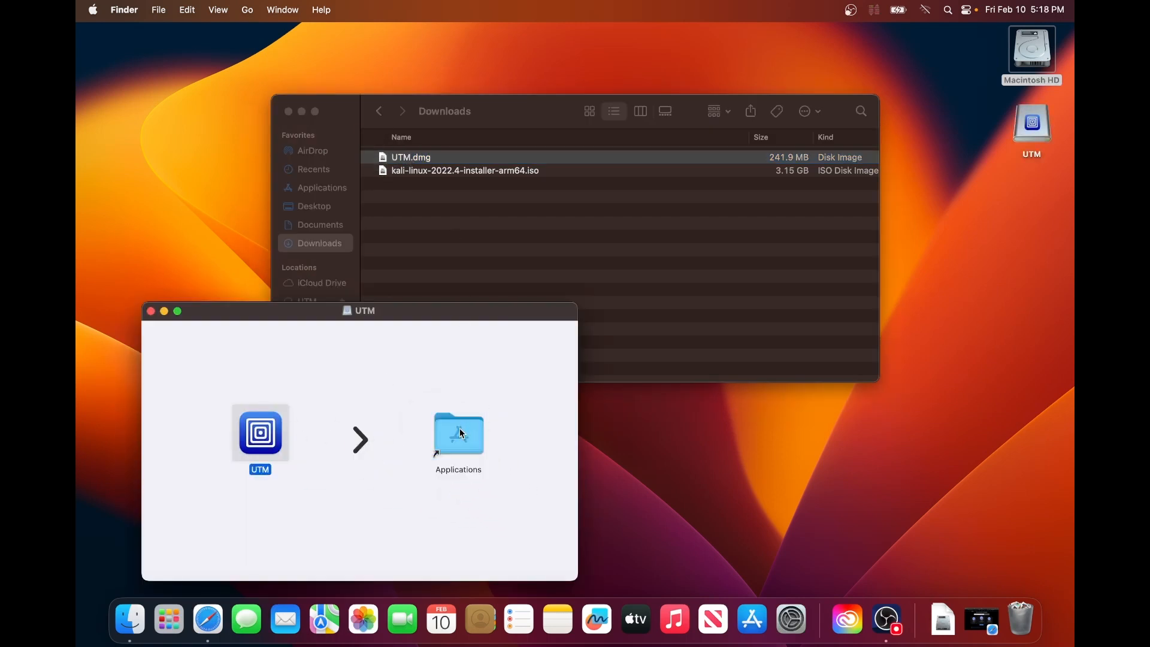
left_click(150, 312)
left_click(439, 300)
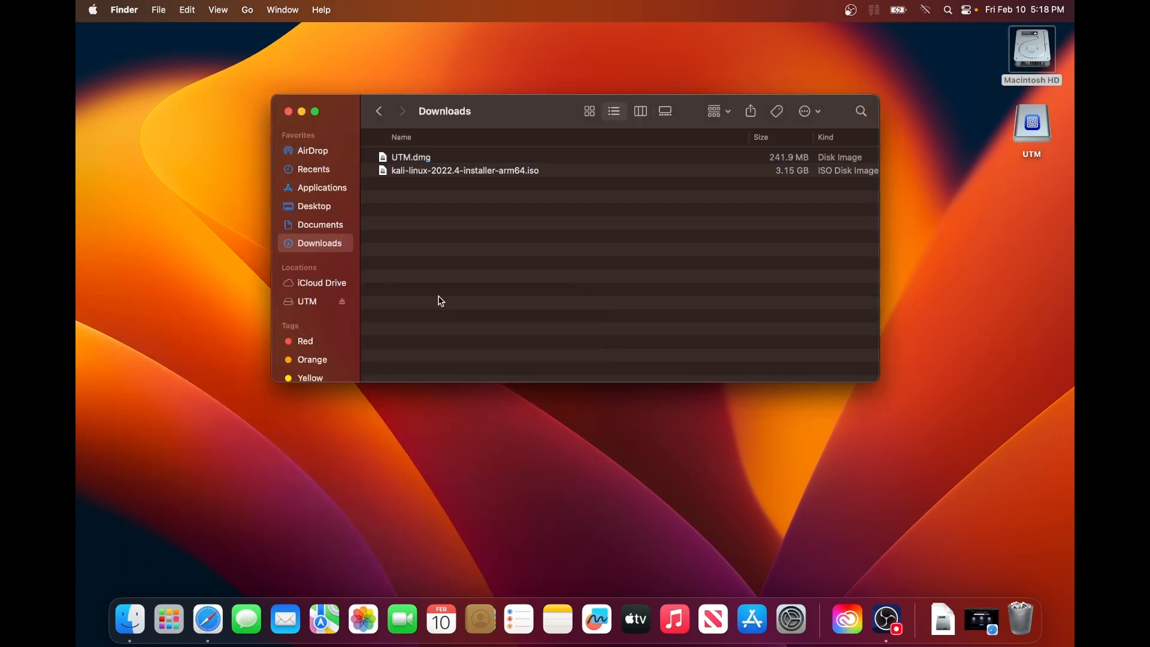
Launch UTM from the Applications folder, allow the downloaded app to open, and clear away the Finder window.
left_click(315, 188)
scroll(426, 237, "down", 15)
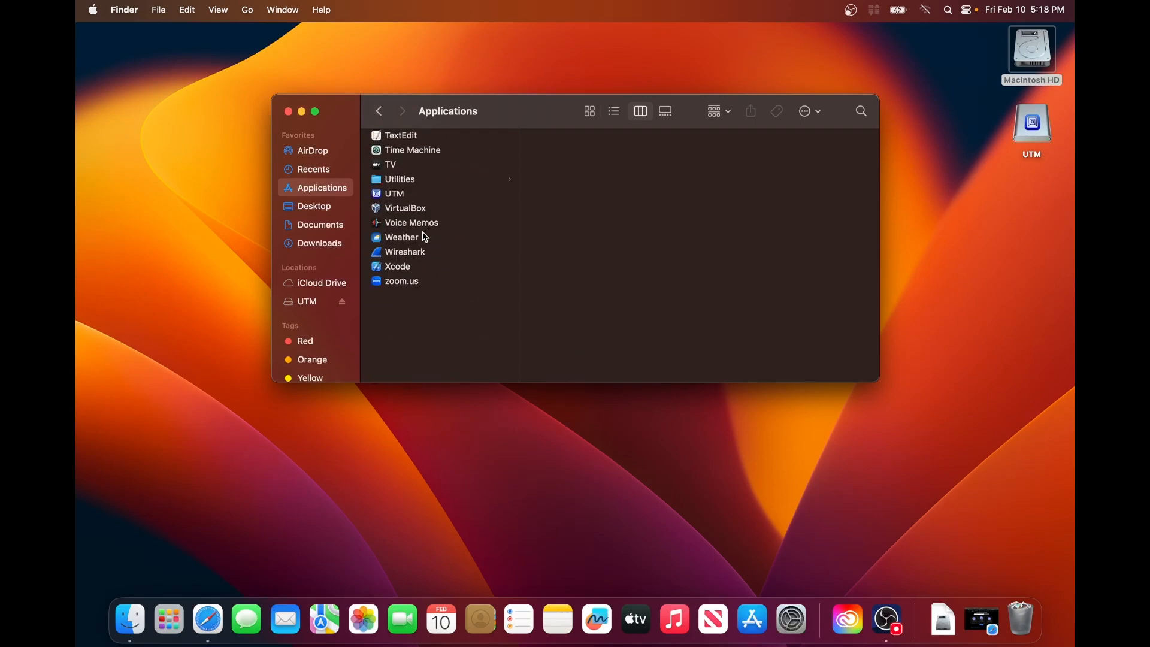
scroll(426, 237, "up", 3)
left_click(403, 282)
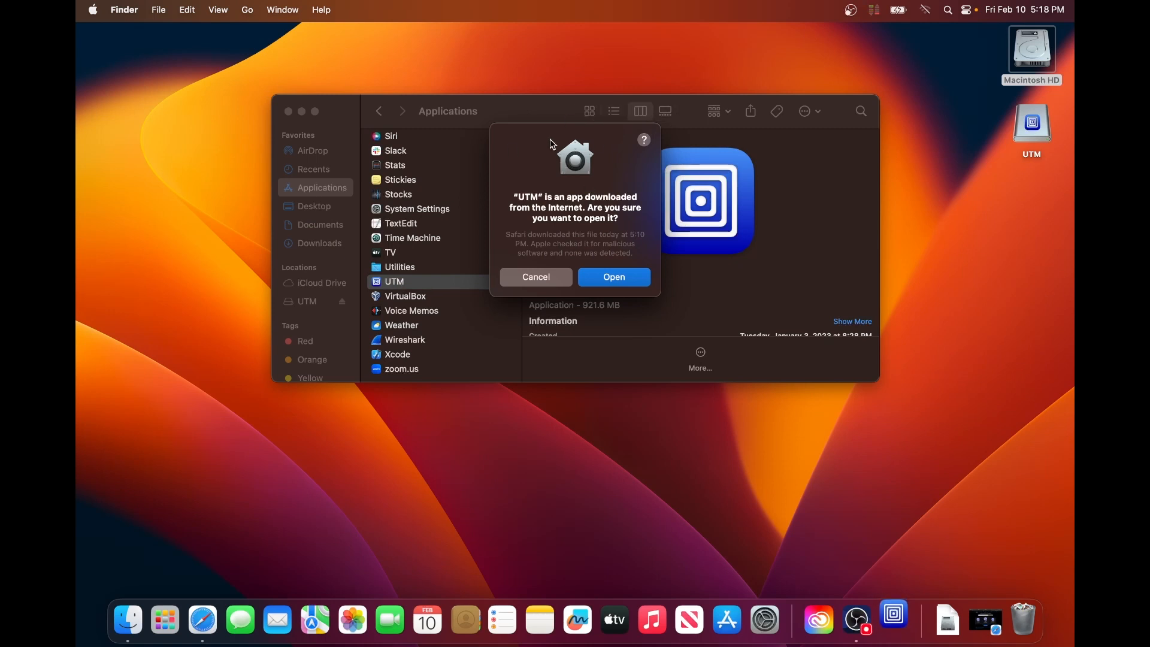
left_click(614, 277)
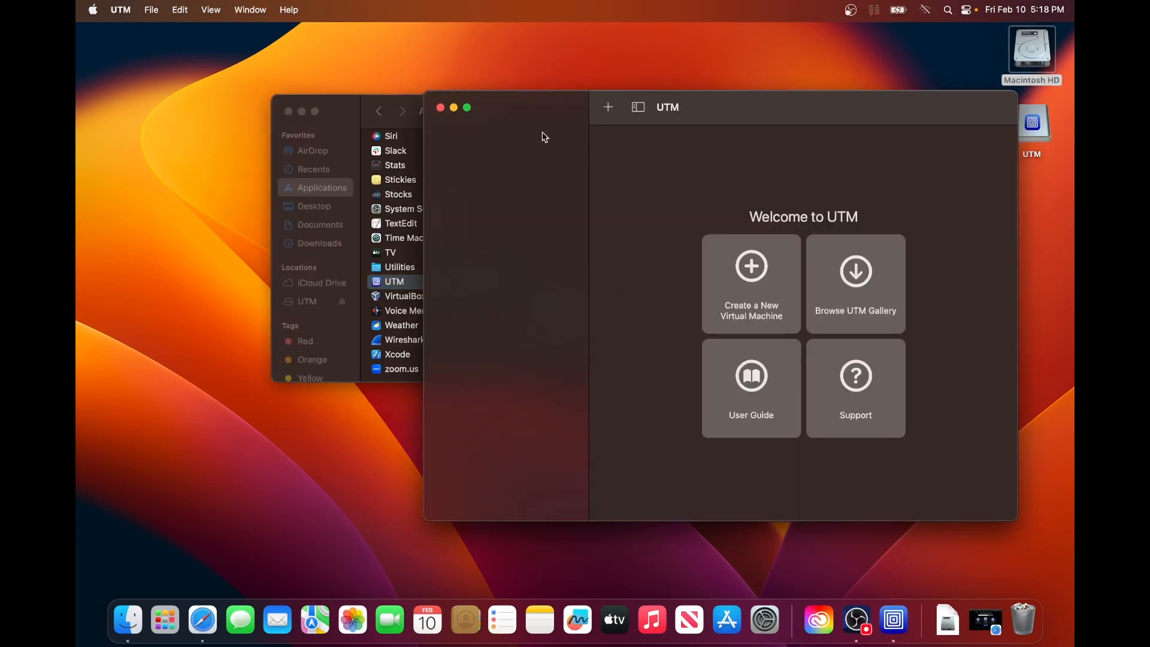
left_click(289, 112)
left_click_drag(799, 109, 753, 73)
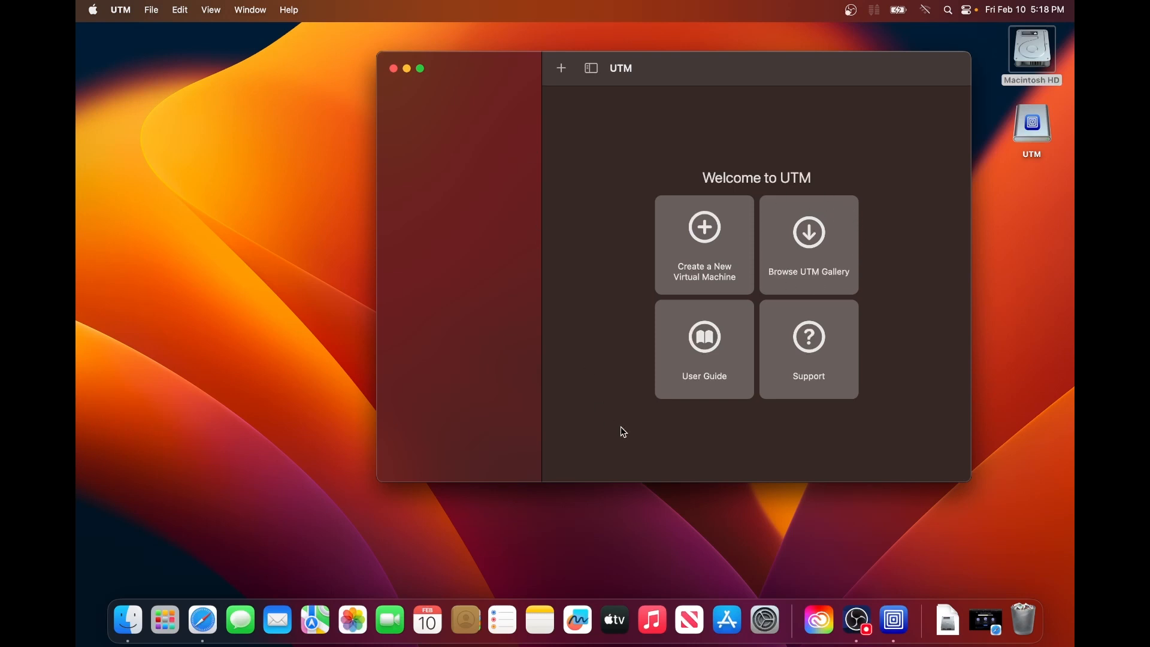
Start a new virtual machine that uses Virtualize with Other as its operating system.
left_click(711, 231)
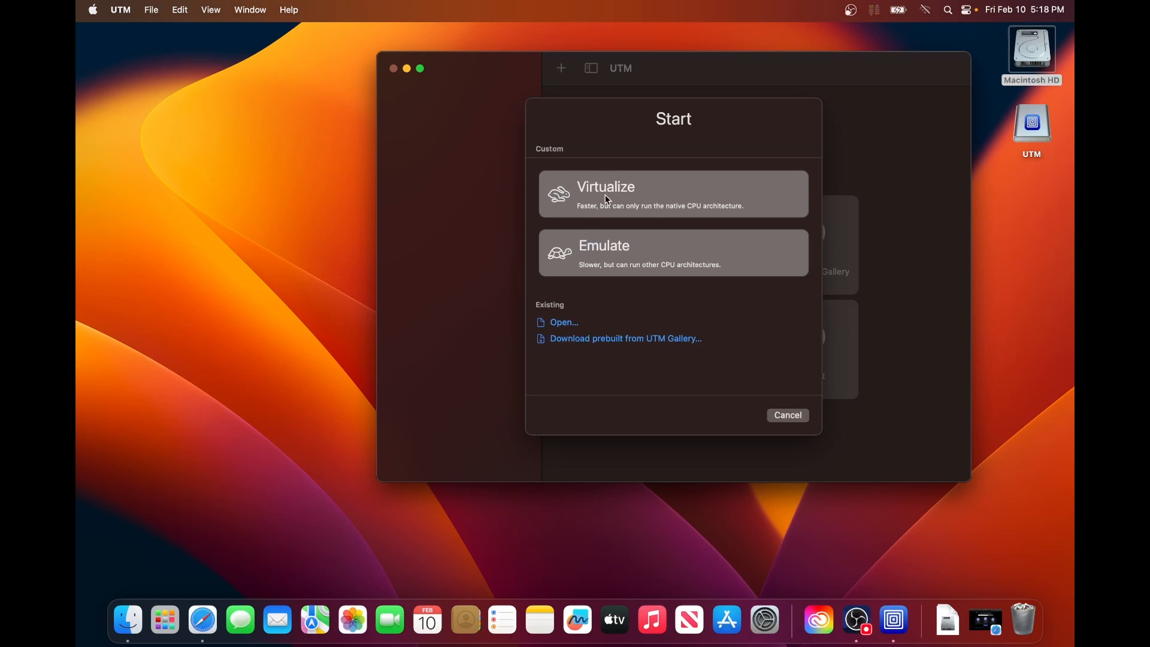
left_click(611, 194)
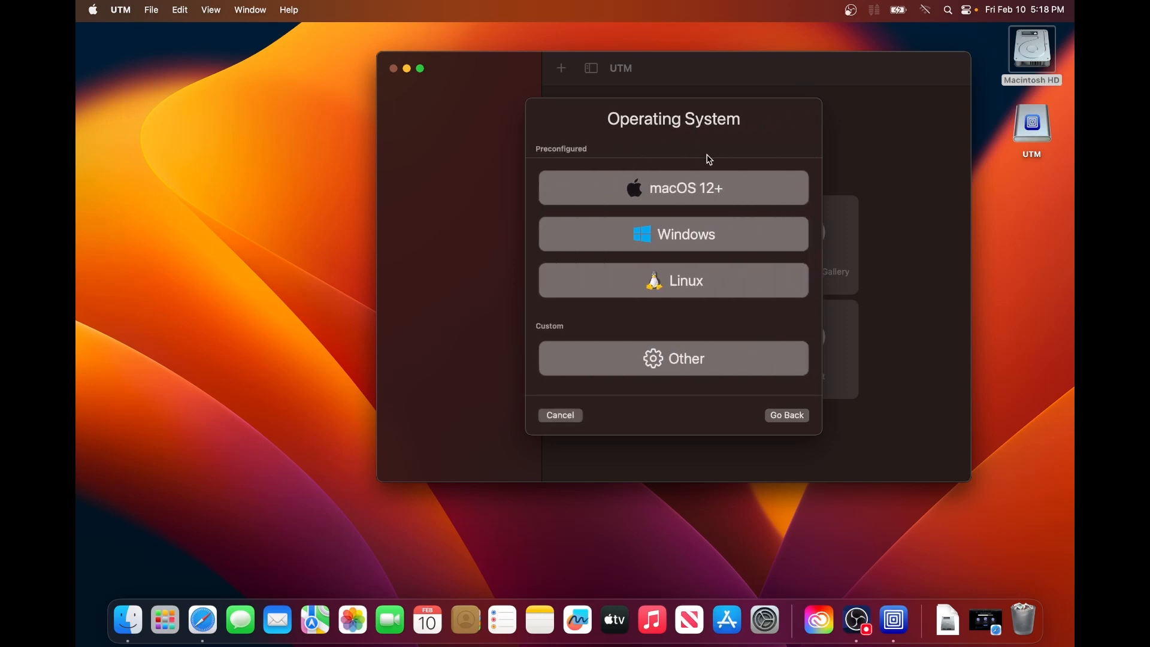
left_click(701, 360)
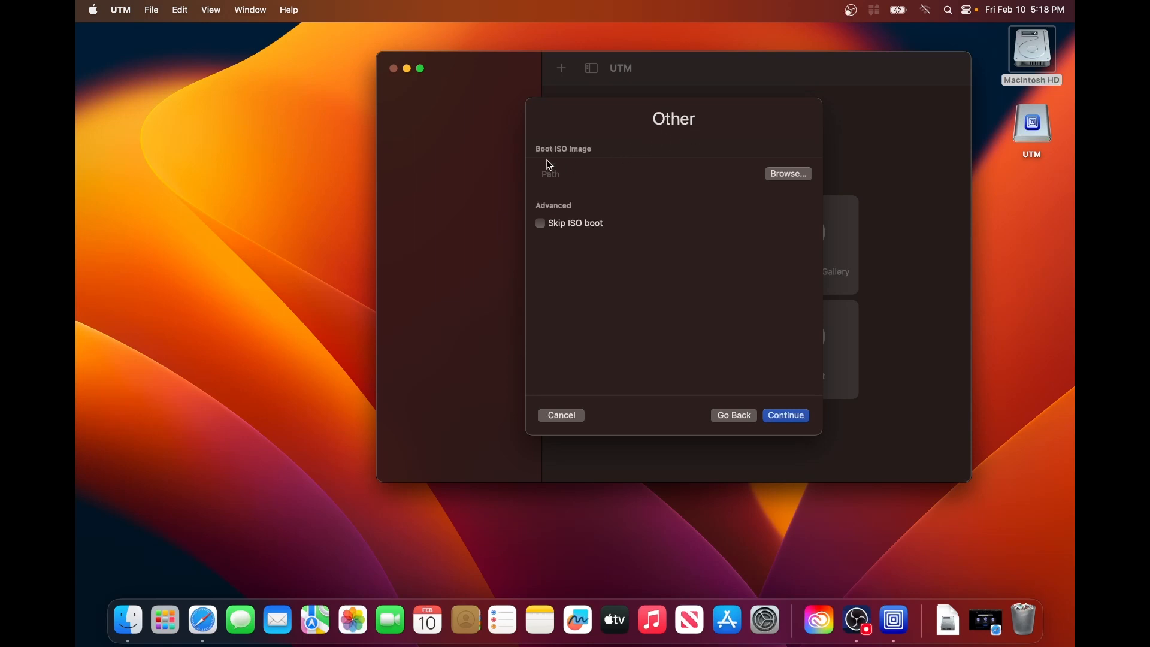
Choose kali-linux-2022.4-installer-arm64.iso from the Downloads folder as the boot ISO image and continue.
left_click(788, 174)
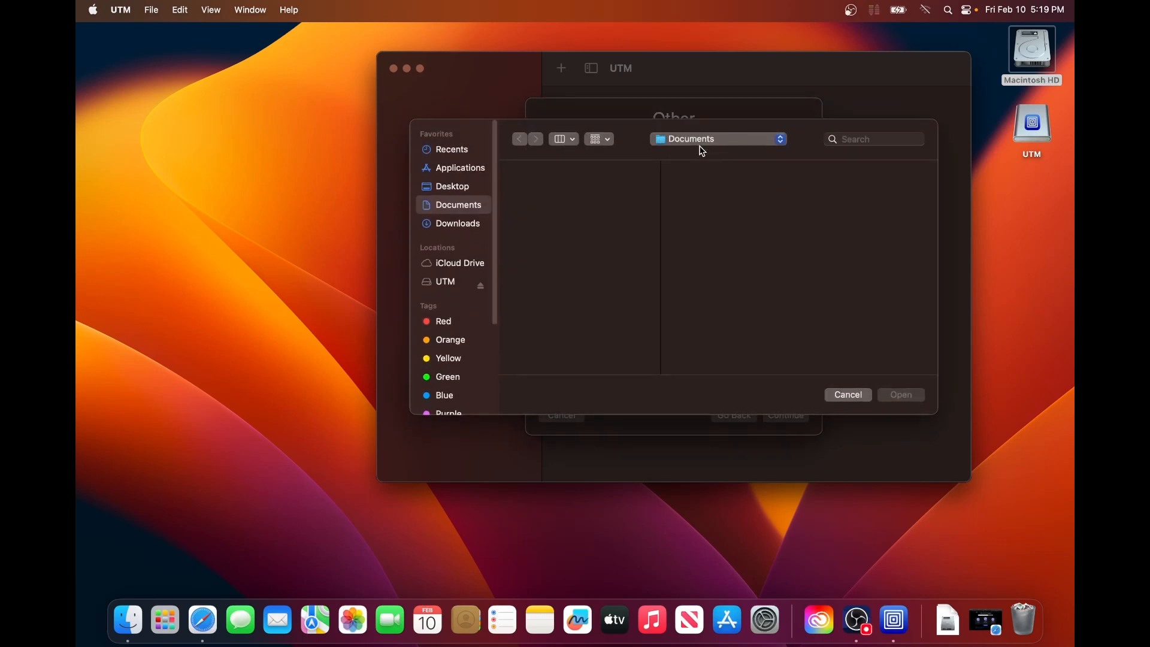
left_click(472, 226)
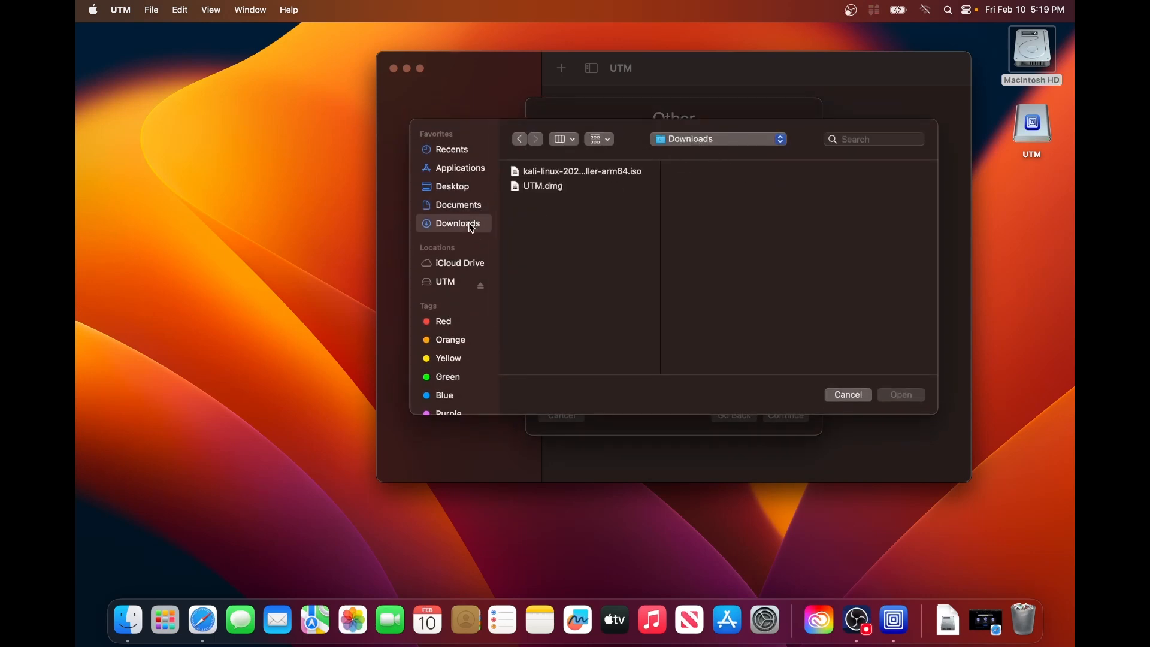
left_click(608, 170)
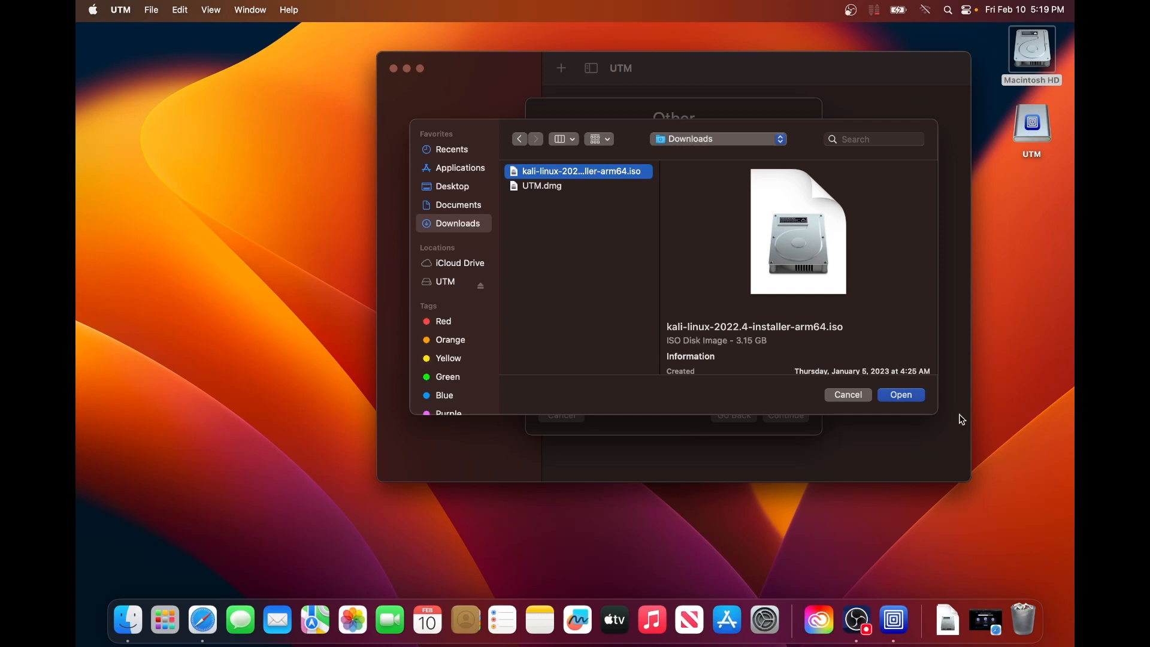
left_click(911, 397)
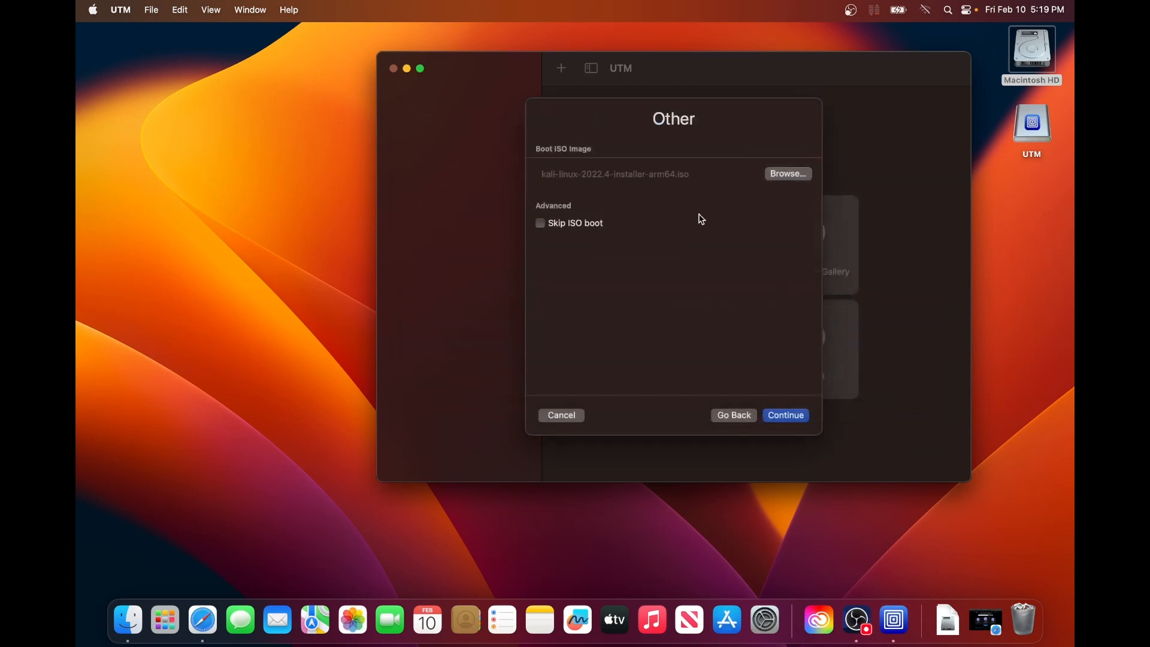
left_click(786, 414)
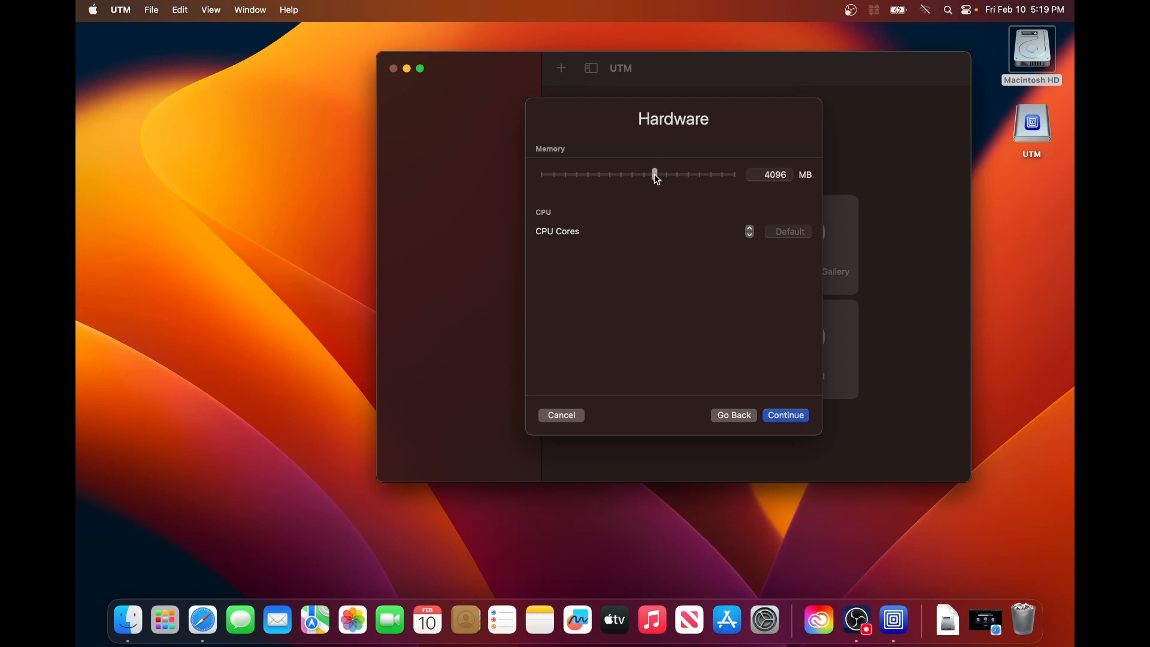
Set the virtual machine's memory to 8192 MB and its CPU cores to 4, and continue to storage.
left_click_drag(657, 179, 684, 179)
left_click(775, 179)
left_click(773, 199)
left_click(751, 232)
left_click(787, 416)
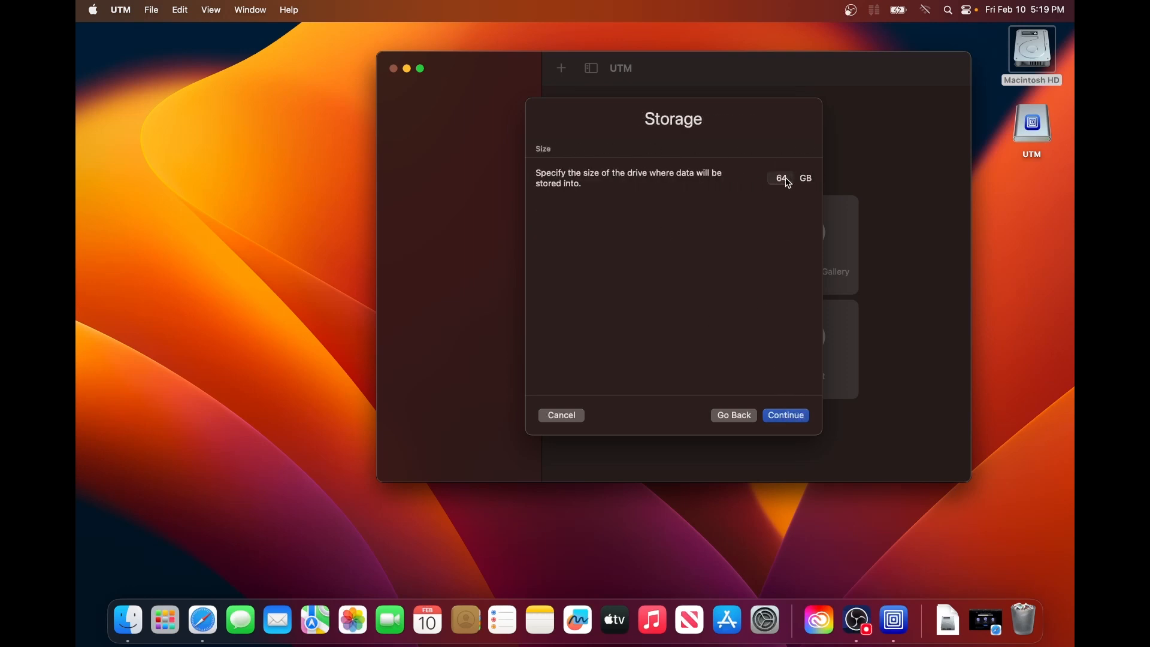
Set the storage drive size to 32 GB and proceed without a shared directory.
left_click(786, 179)
type("32")
left_click(792, 420)
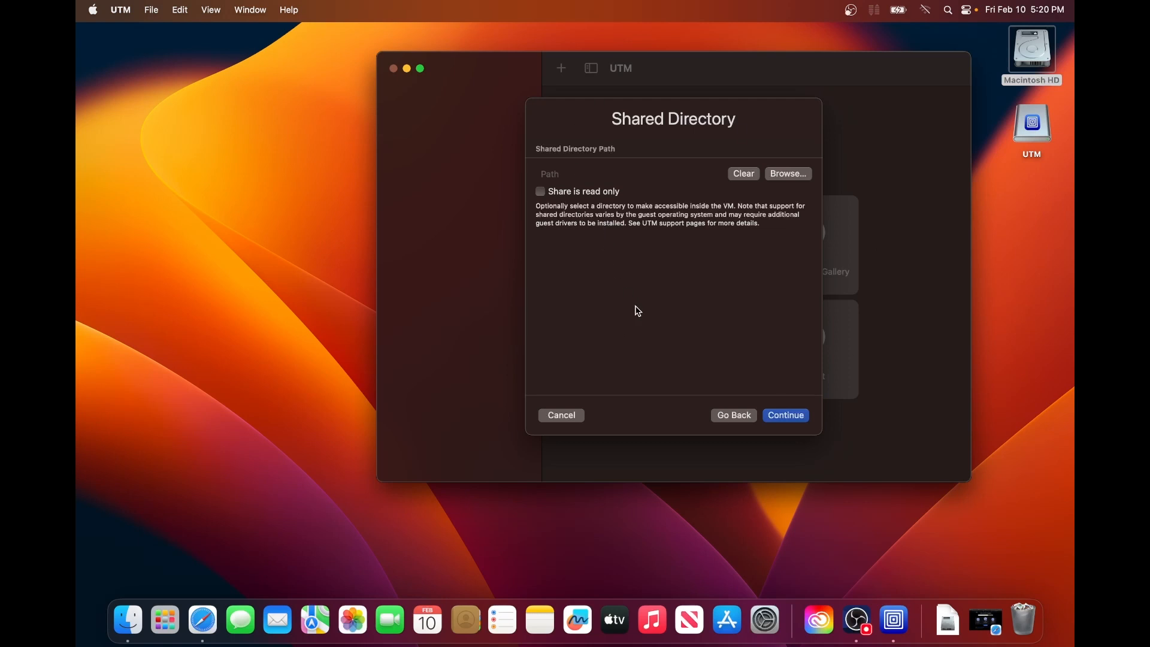
left_click(800, 418)
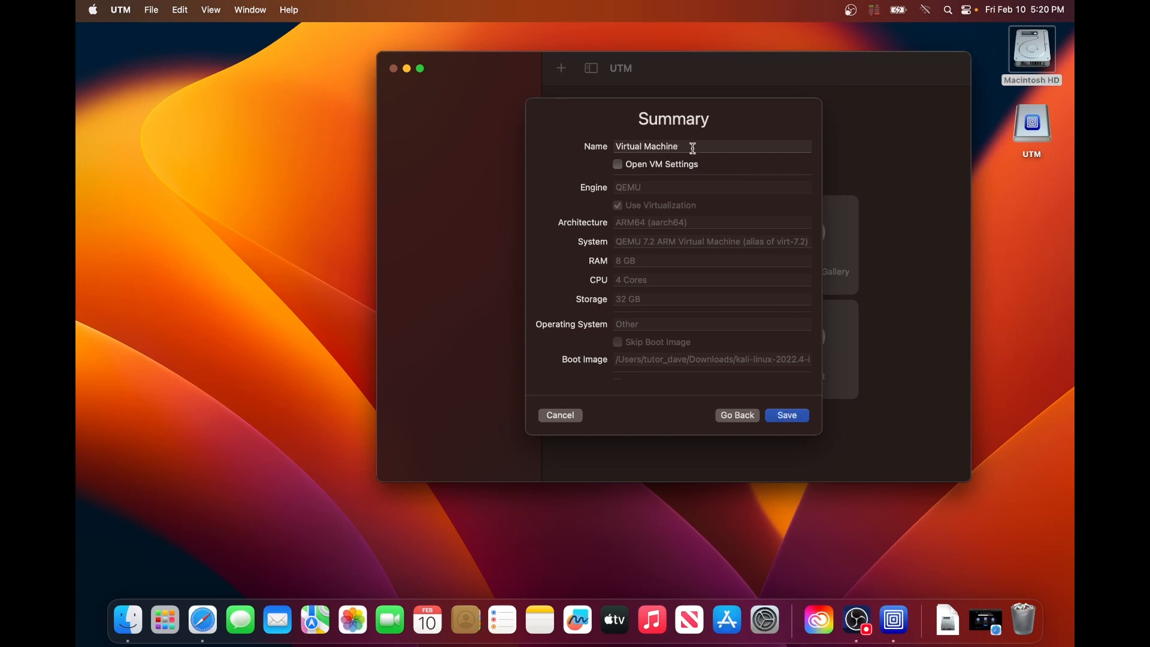
Name the virtual machine Kali_Linux-2022.4-Apple_Virt, save it with Open VM Settings enabled, and dismiss the settings dialog unchanged.
double_click(698, 149)
triple_click(699, 148)
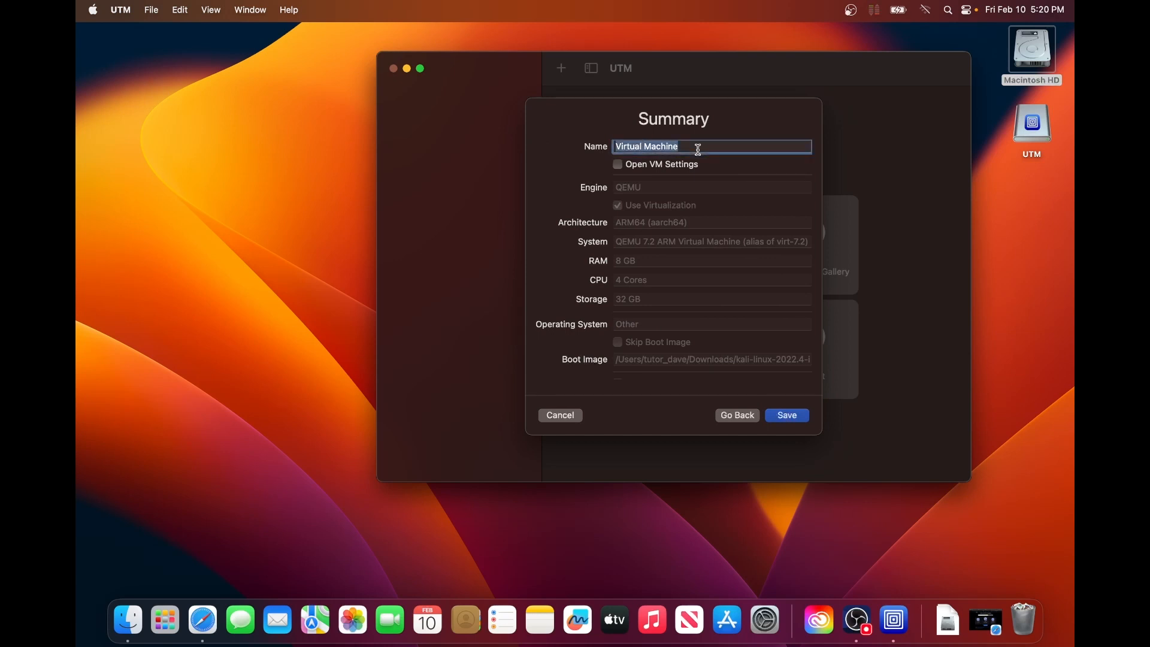
type("Kali_")
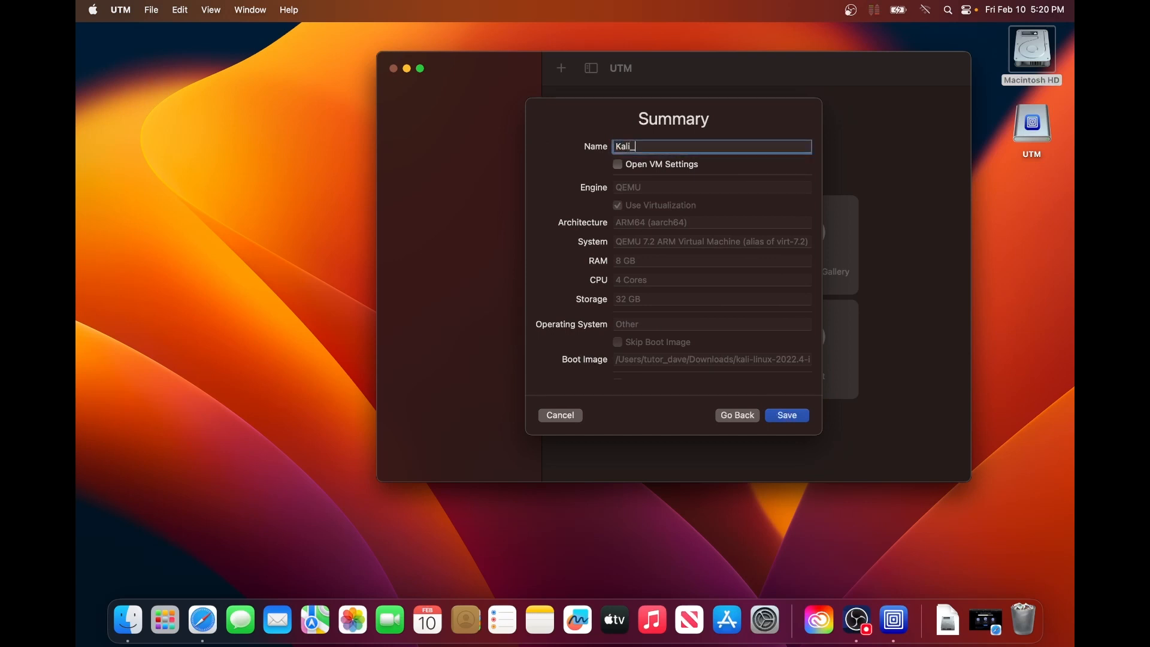
type("Linux-2022")
type(".4-Apple_Virt")
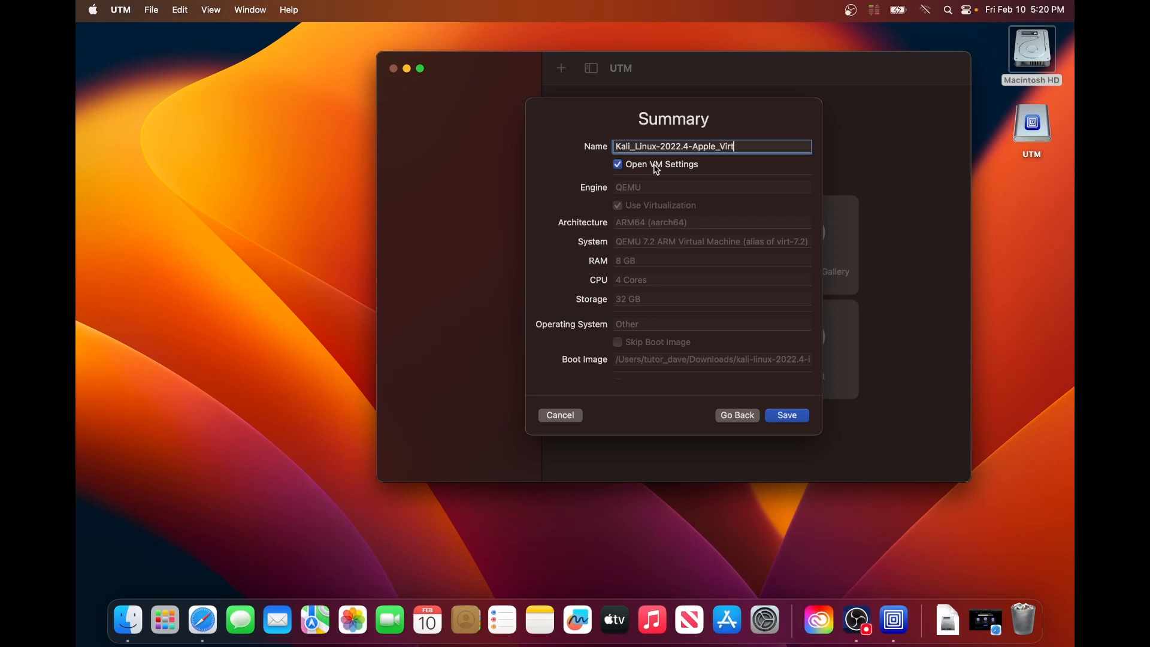
left_click(789, 416)
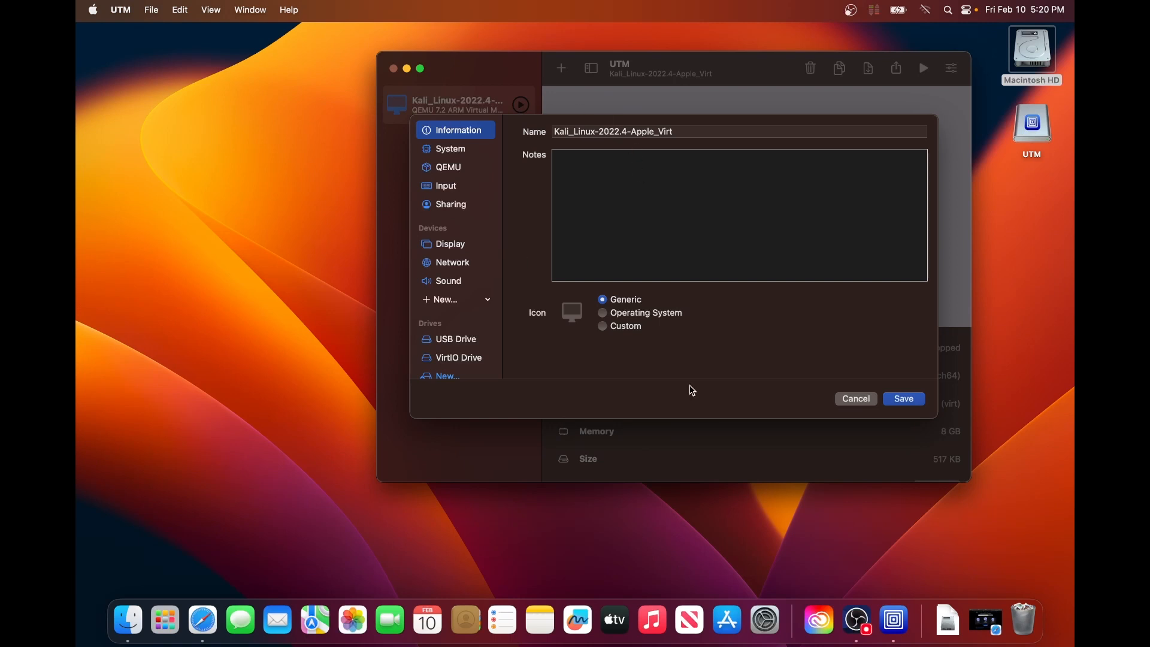
left_click(857, 398)
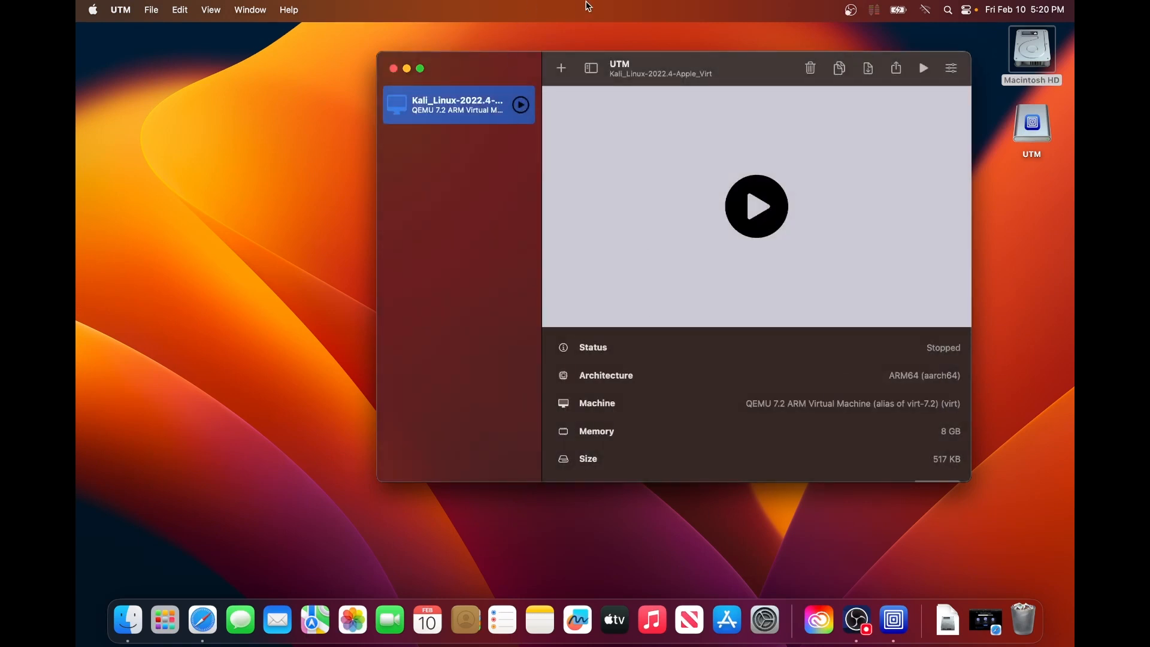
Open the Kali Linux virtual machine's settings and review its System, QEMU, Input and Sharing options.
left_click_drag(482, 72, 430, 88)
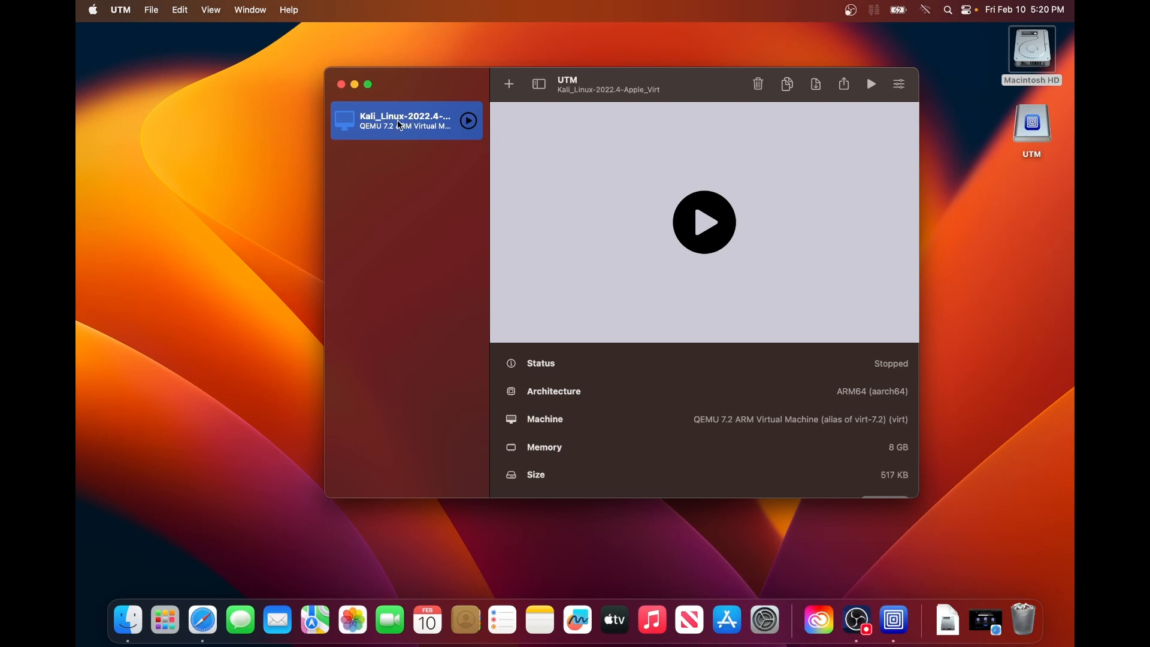
left_click(898, 85)
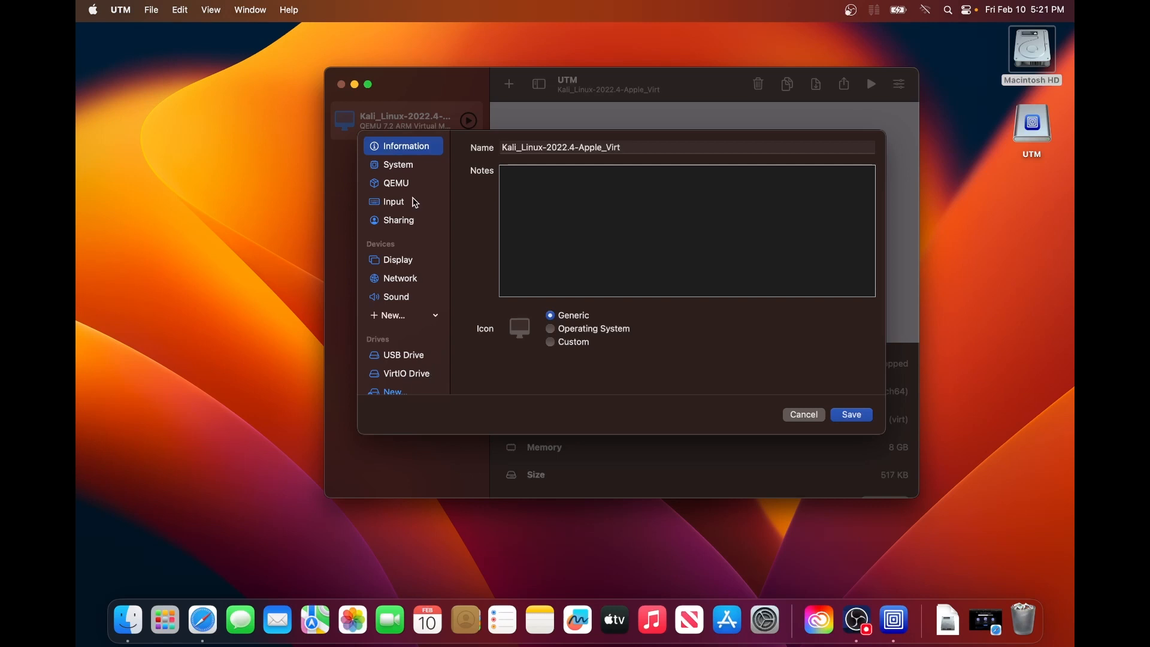
left_click(418, 165)
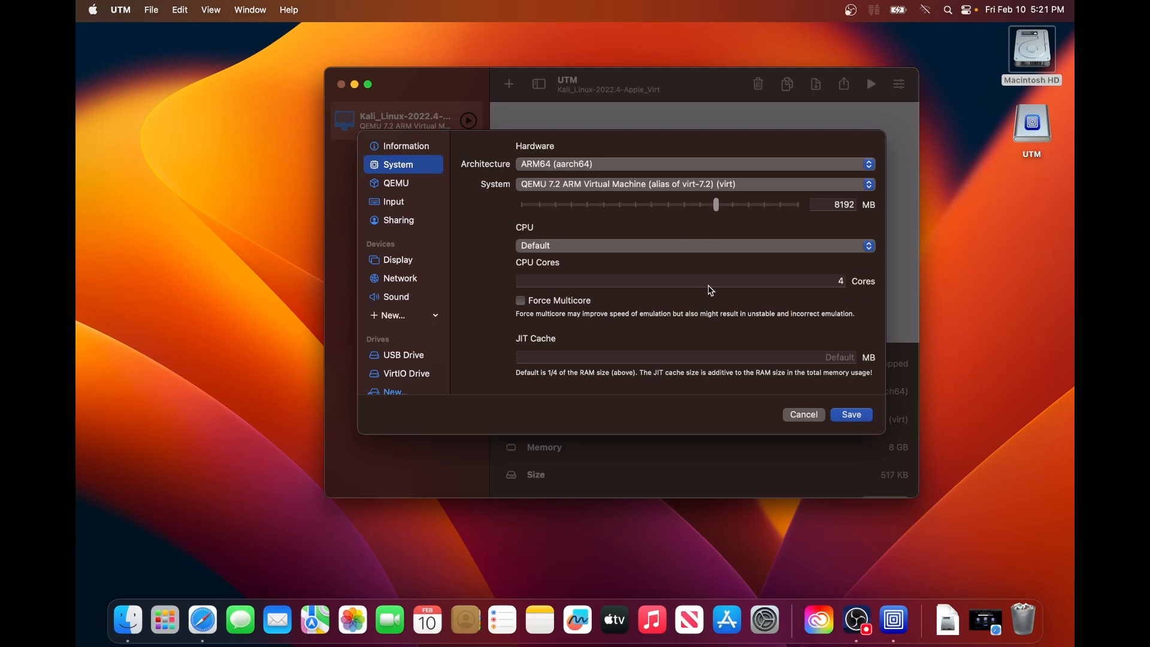
left_click(419, 188)
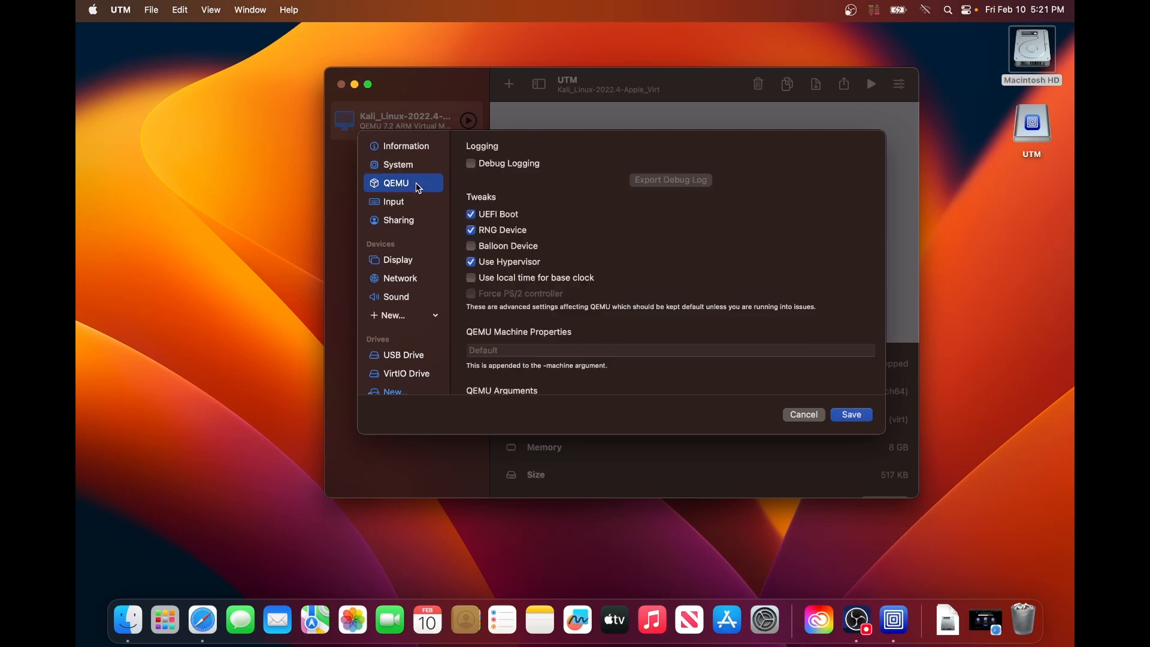
scroll(565, 228, "down", 10)
scroll(566, 228, "up", 10)
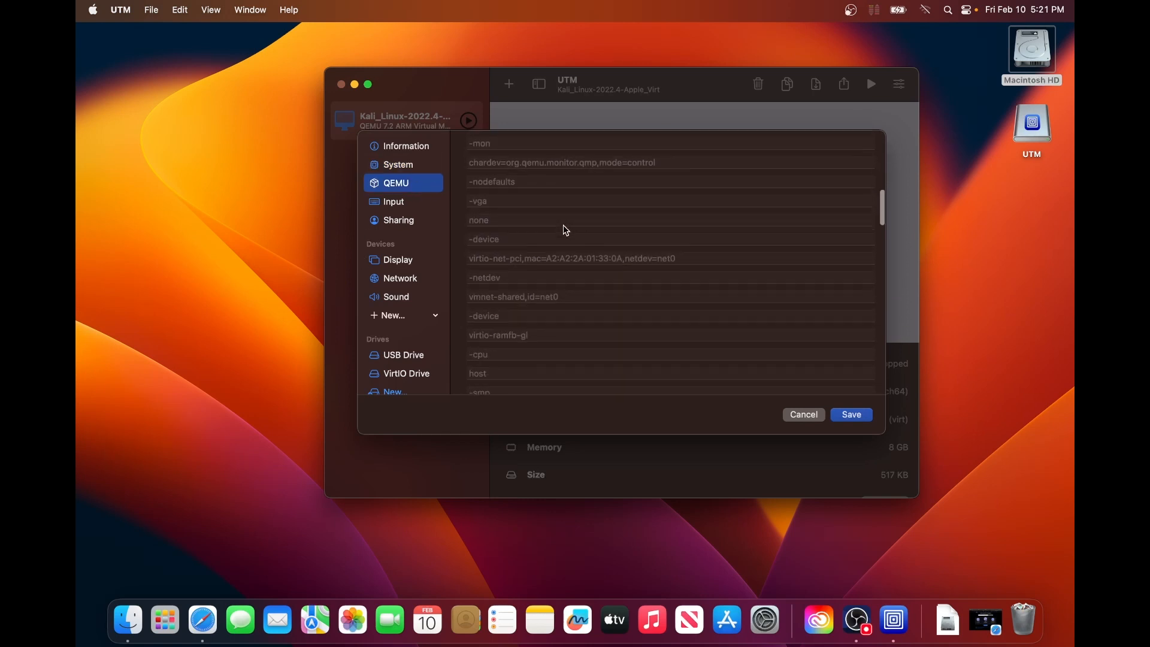
left_click(398, 203)
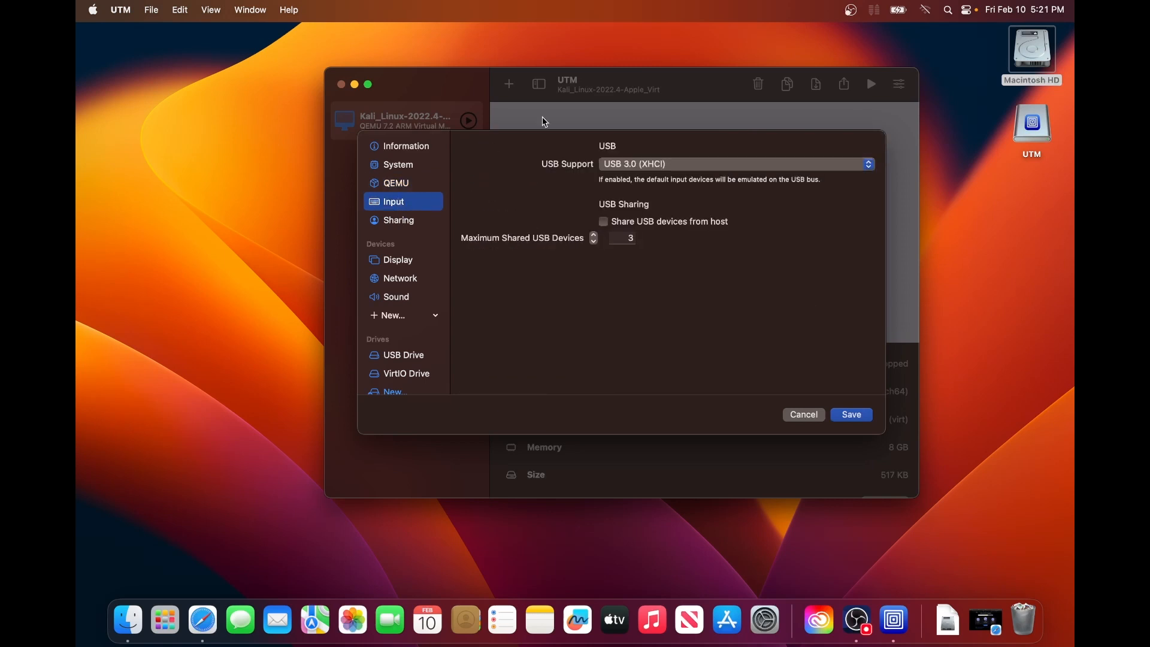
left_click(410, 223)
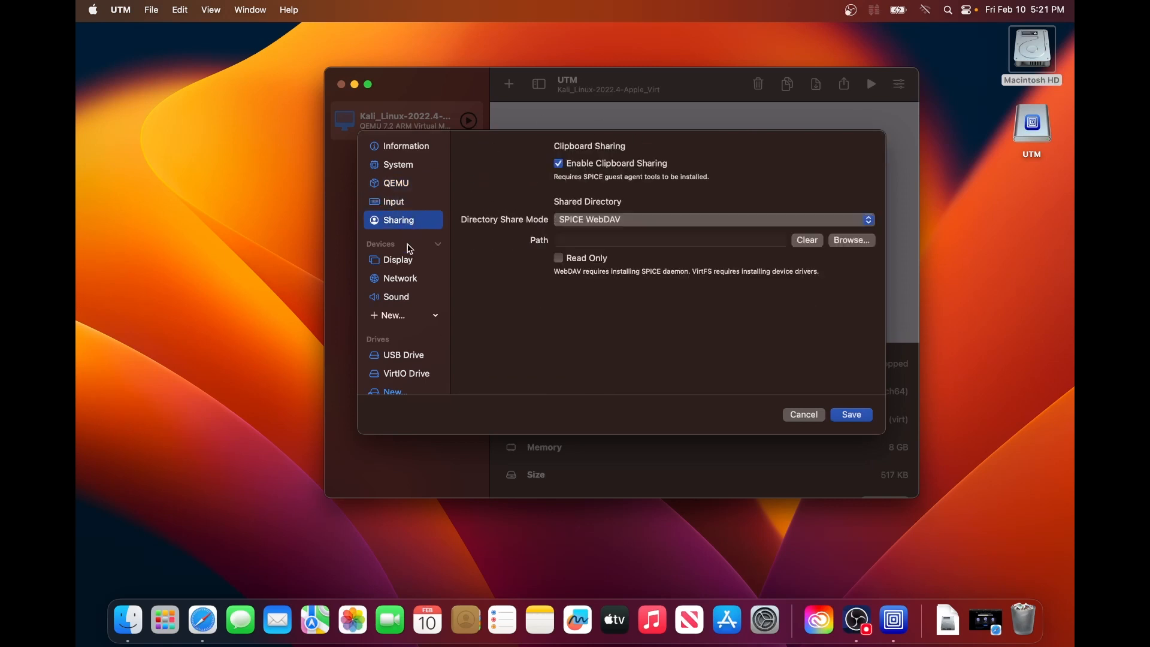
Set the virtual machine's emulated display card to virtio-ramfb.
left_click(418, 269)
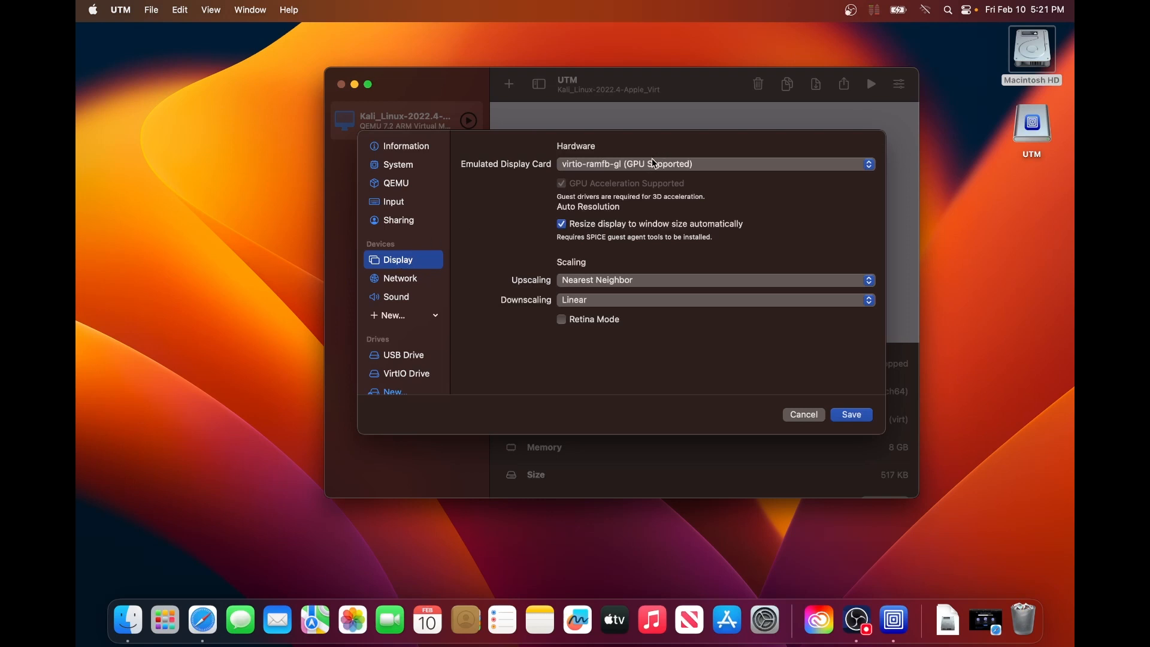
left_click(631, 164)
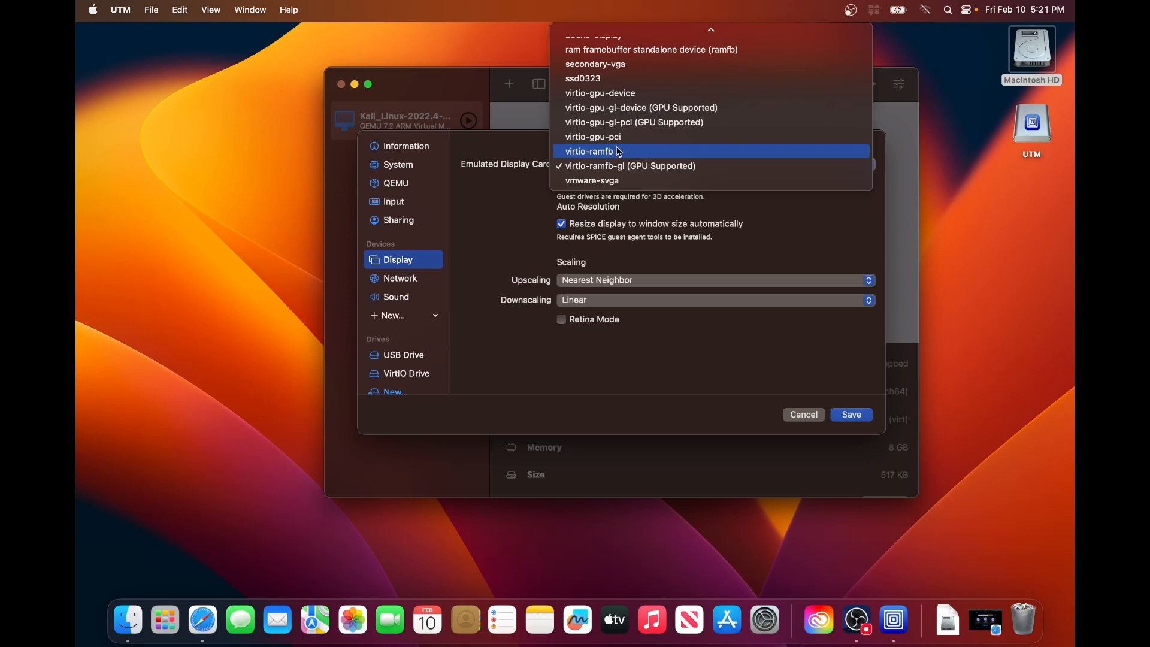
left_click(632, 154)
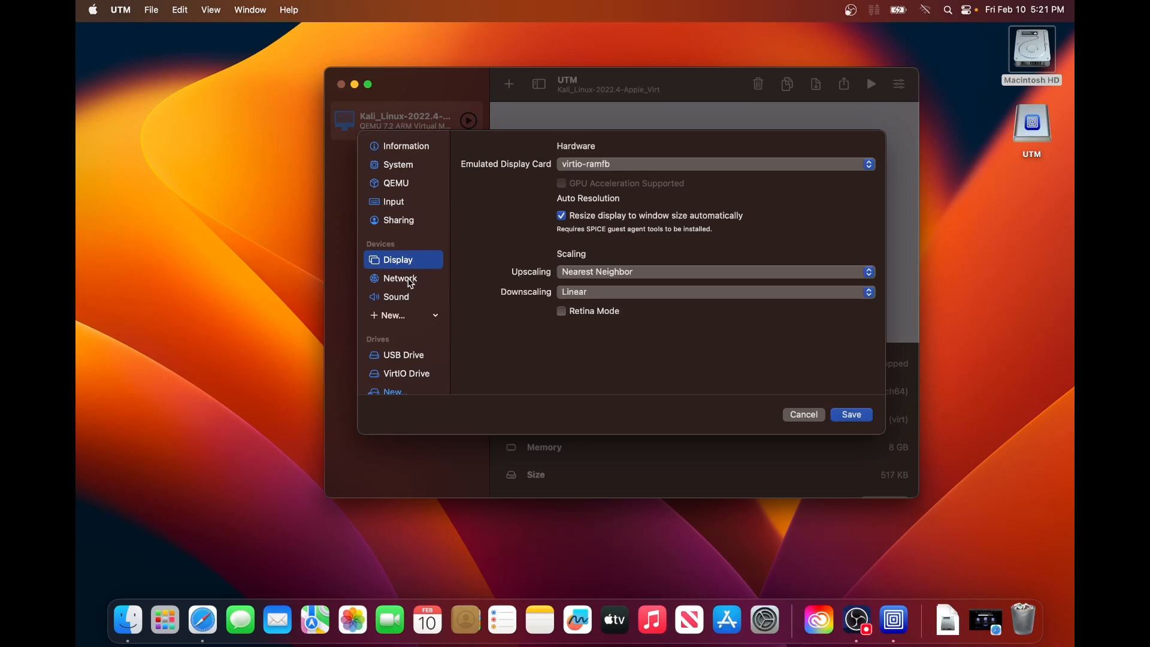
Set the virtual machine's network mode to Bridged (Advanced) and open its bridged interface value for editing.
left_click(411, 281)
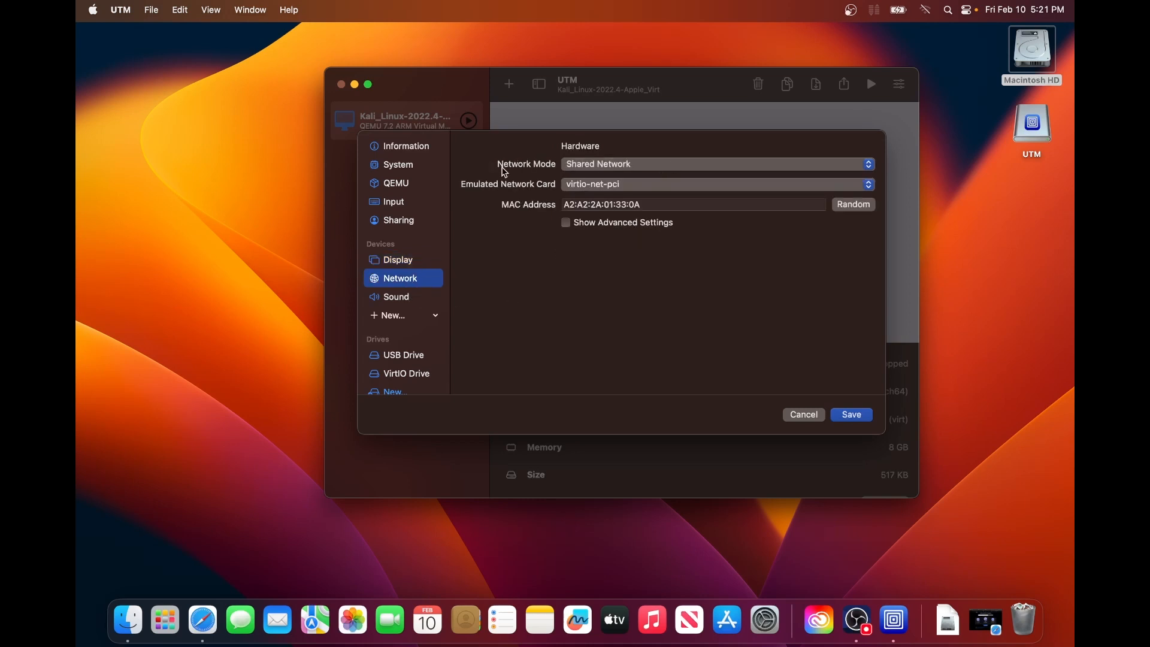
left_click(605, 172)
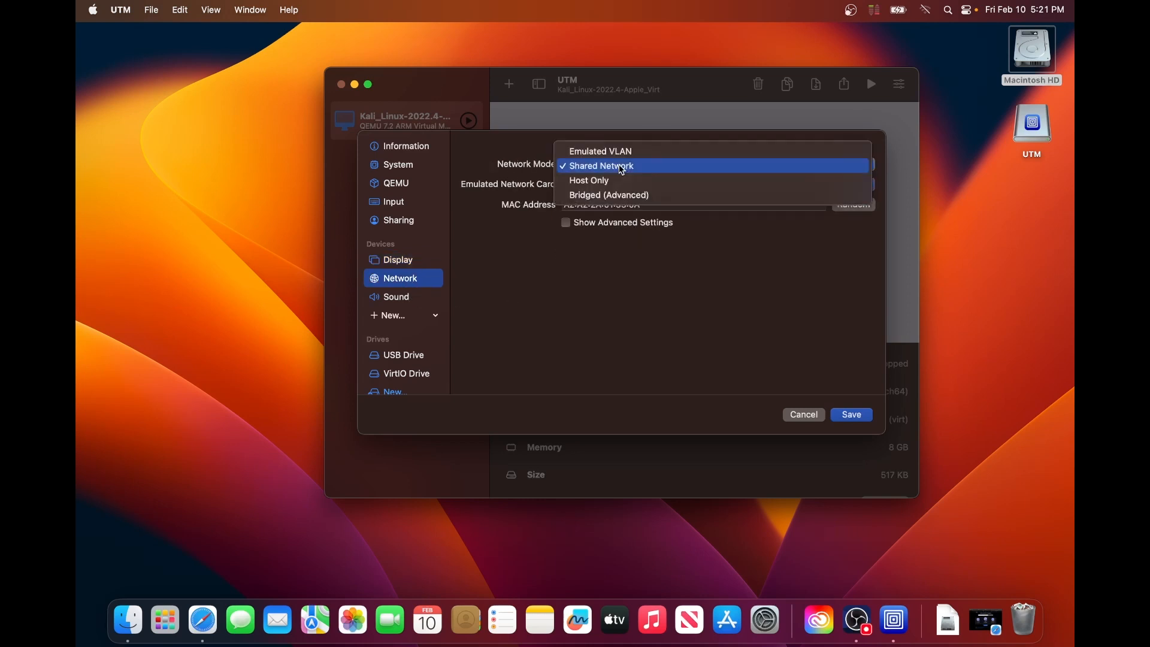
left_click(629, 195)
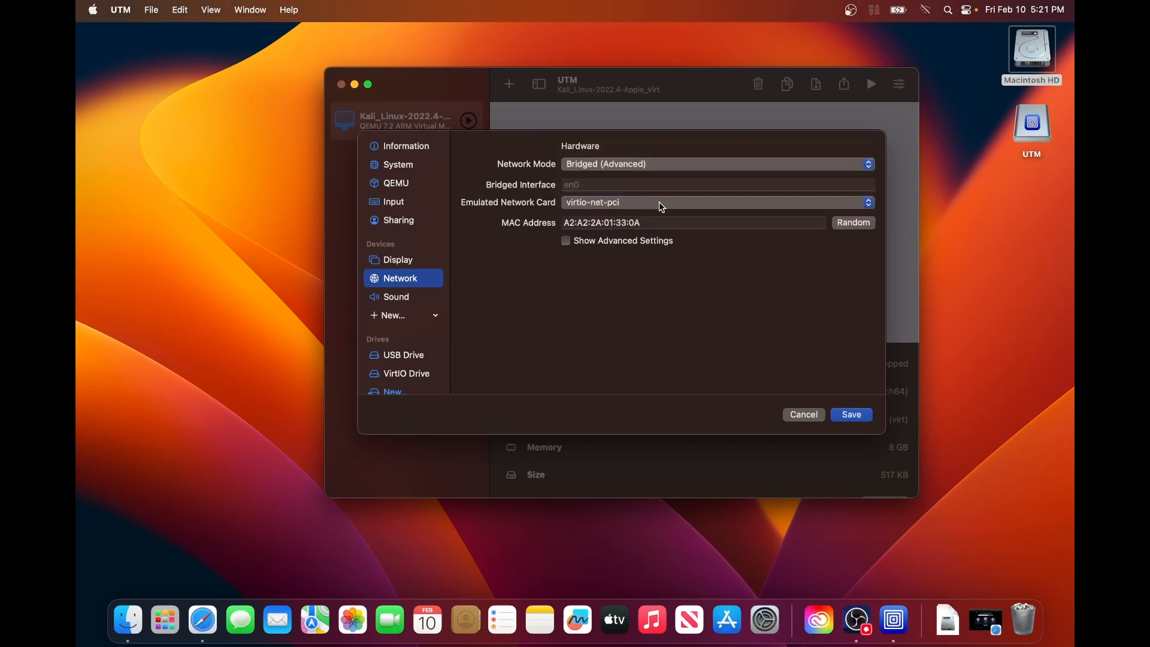
left_click(626, 182)
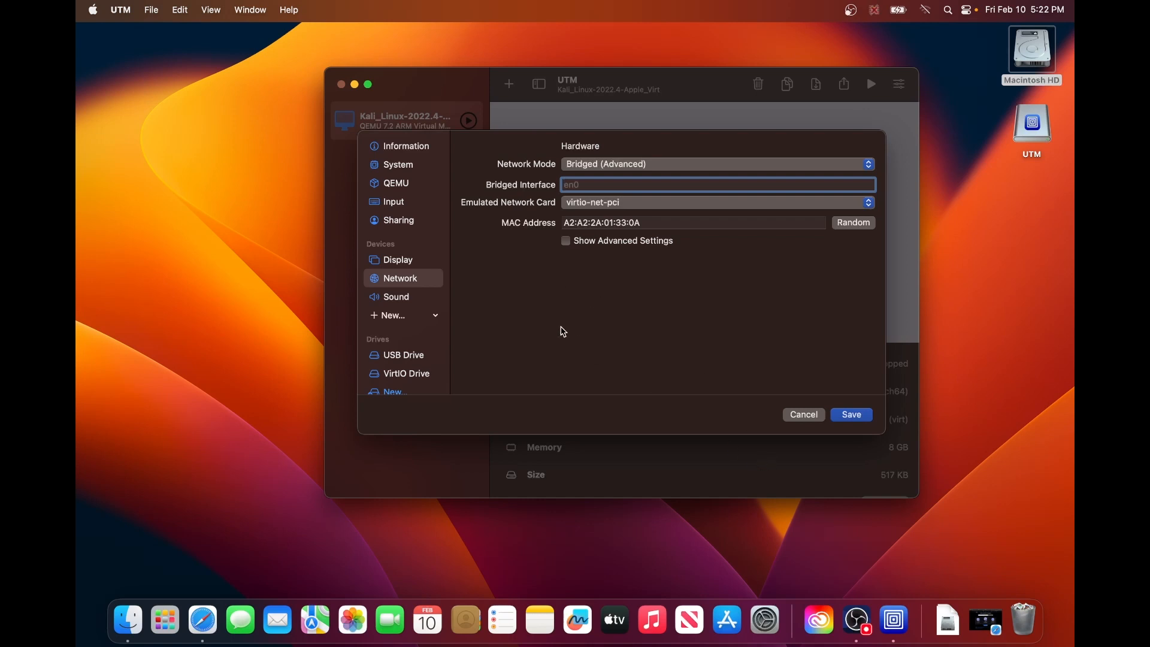
Switch to Terminal and run ifconfig to list the Mac's network interfaces.
key("super+space")
type("terminal")
key("Return")
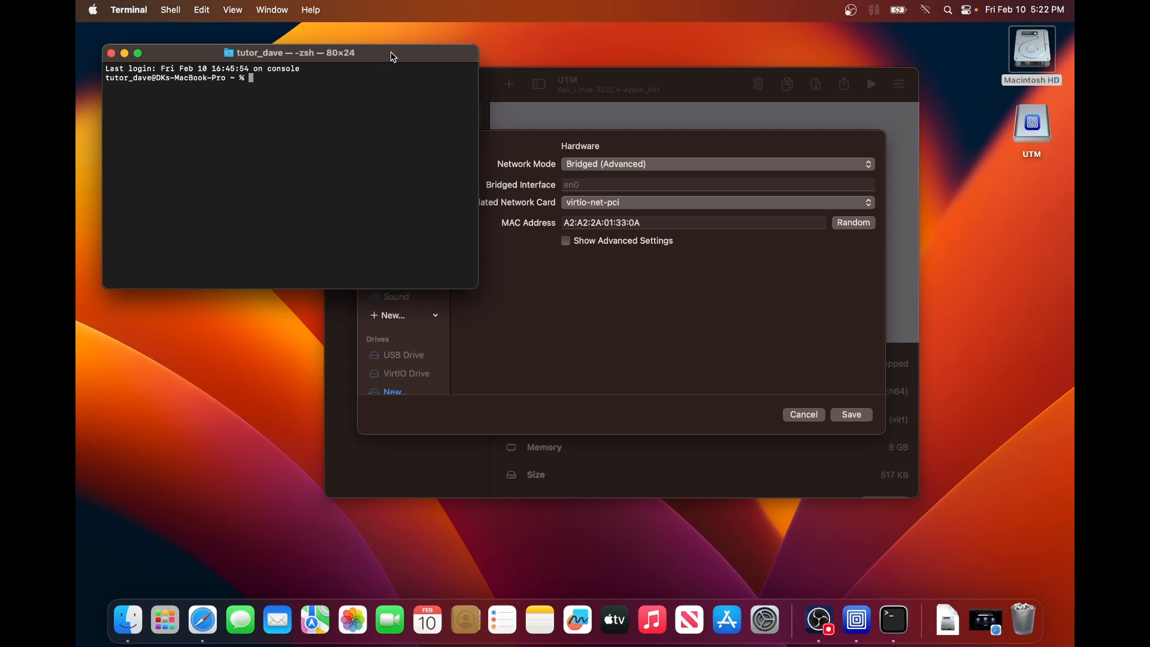
mouse_move(390, 52)
left_mouse_down()
mouse_move(394, 133)
mouse_move(399, 72)
left_mouse_up()
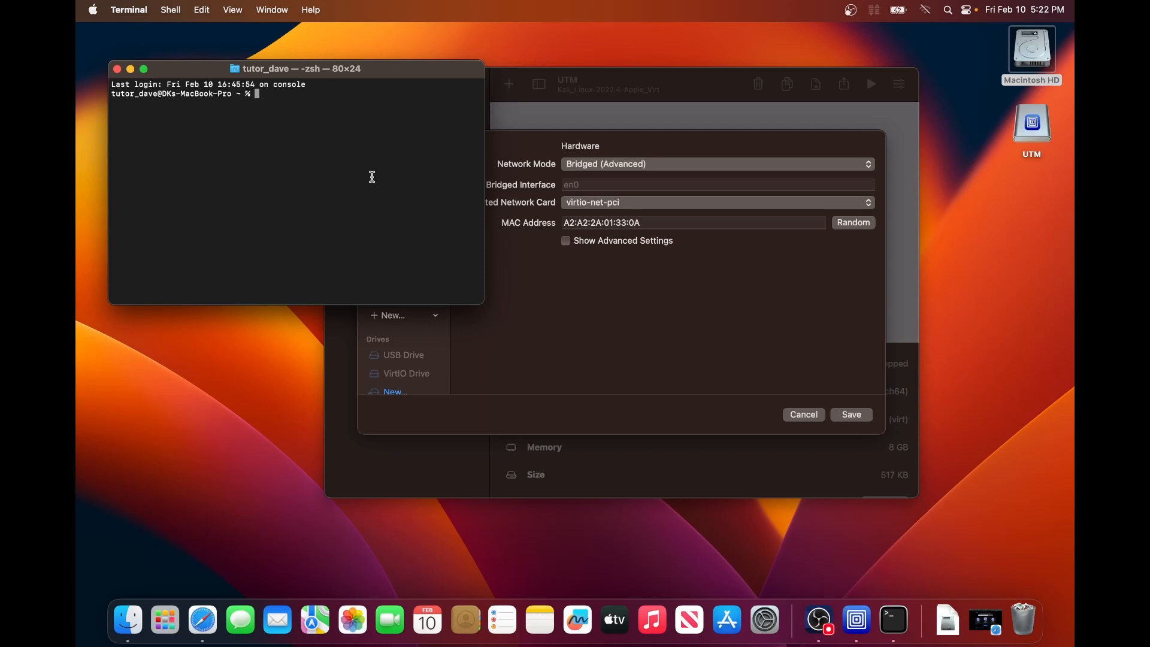
key("super+space")
type("term")
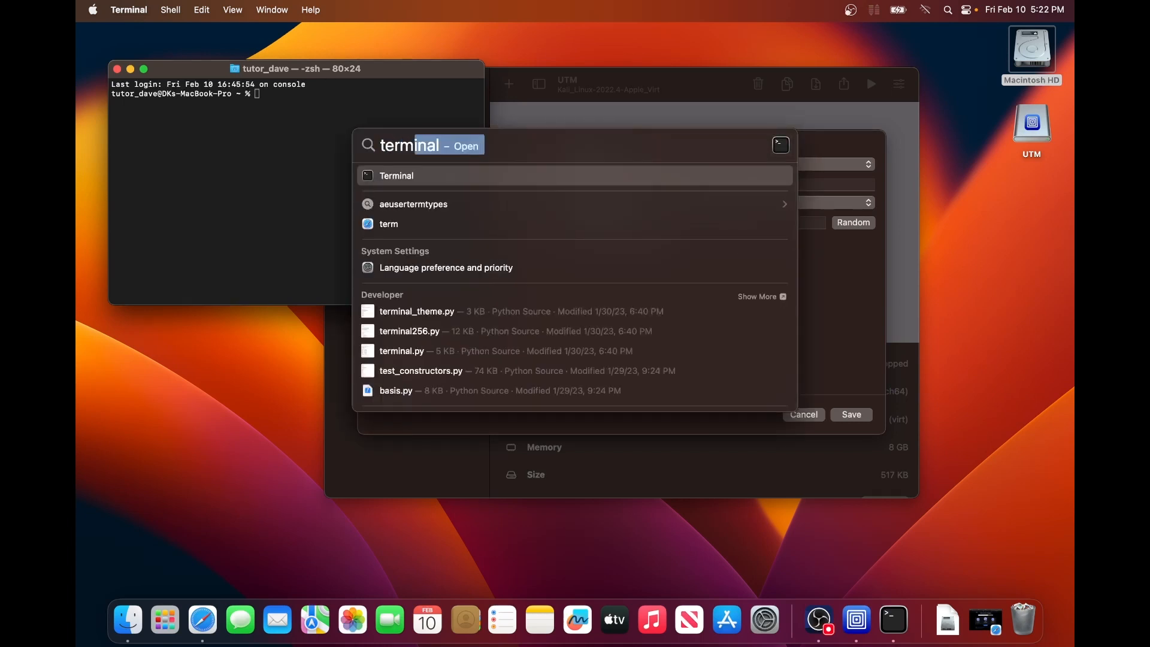
key("Return")
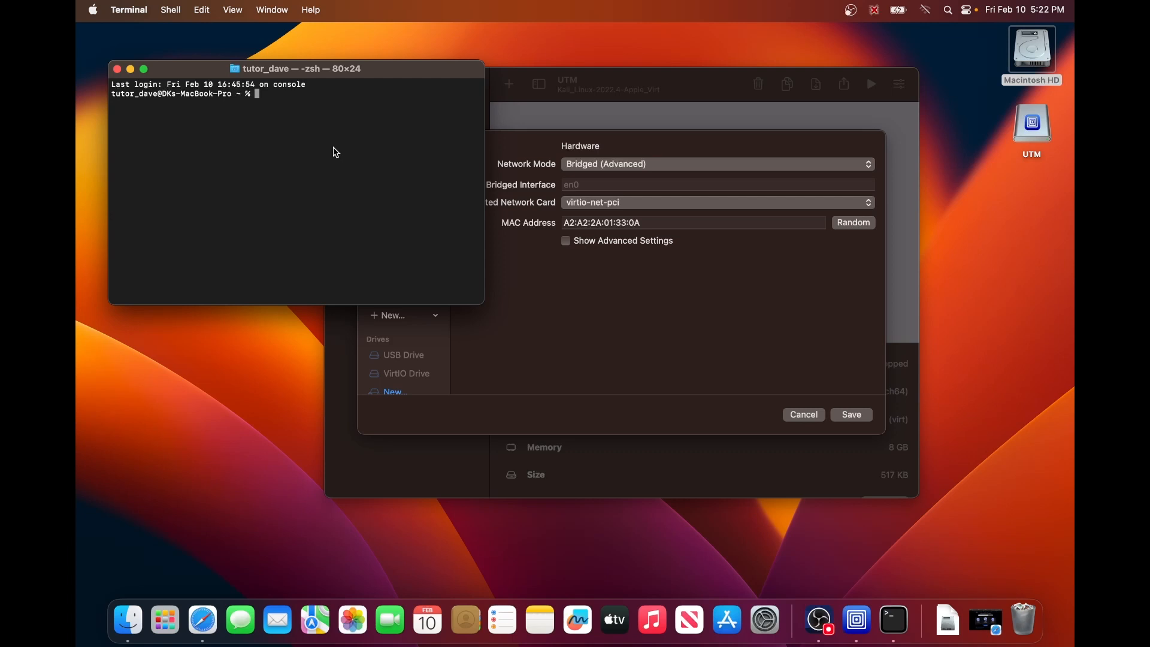
type("ifconfig")
key("Return")
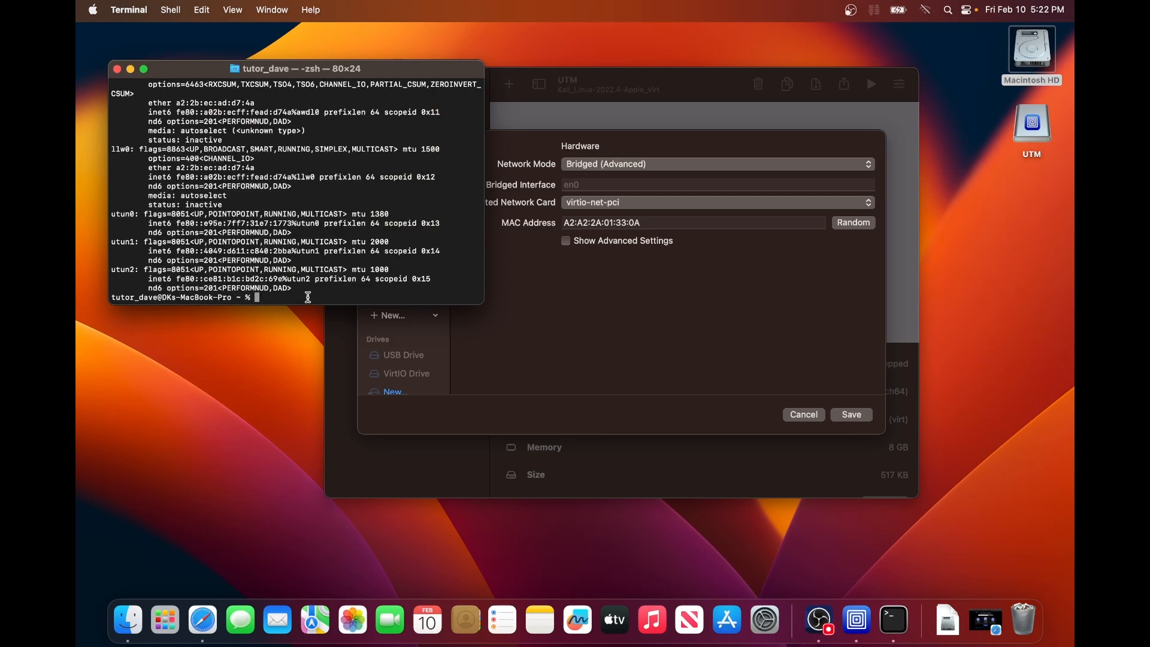
Enlarge the Terminal window and examine the ifconfig output for the name of the active interface with an IPv4 address.
left_click_drag(308, 304, 301, 551)
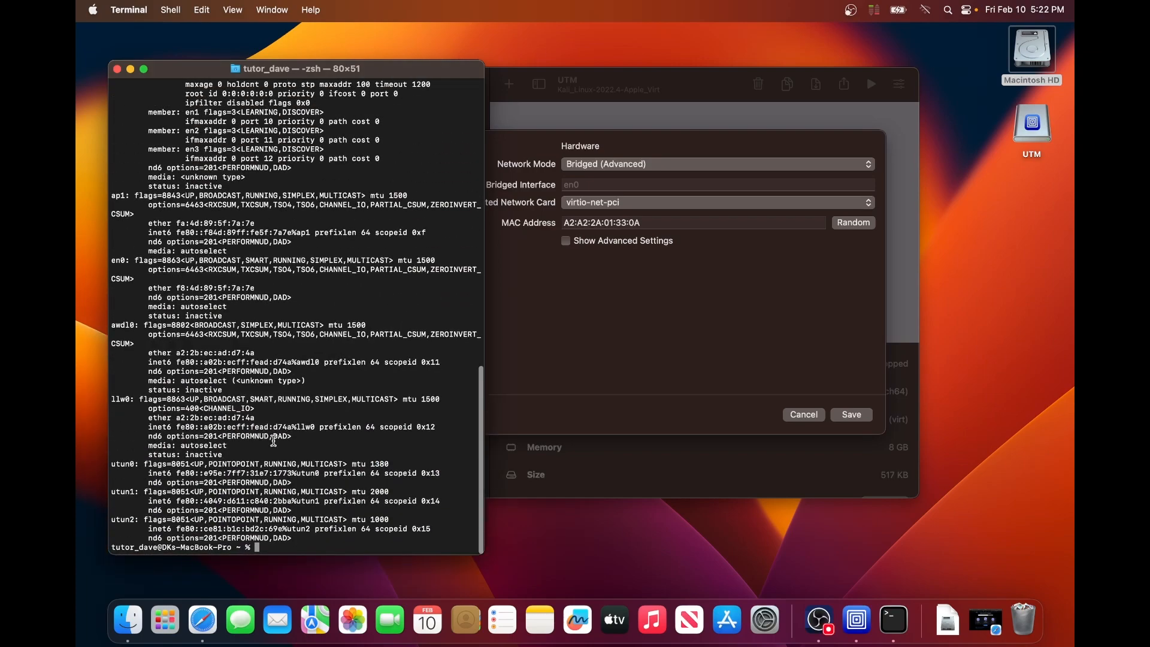
scroll(274, 441, "up", 15)
scroll(274, 441, "down", 5)
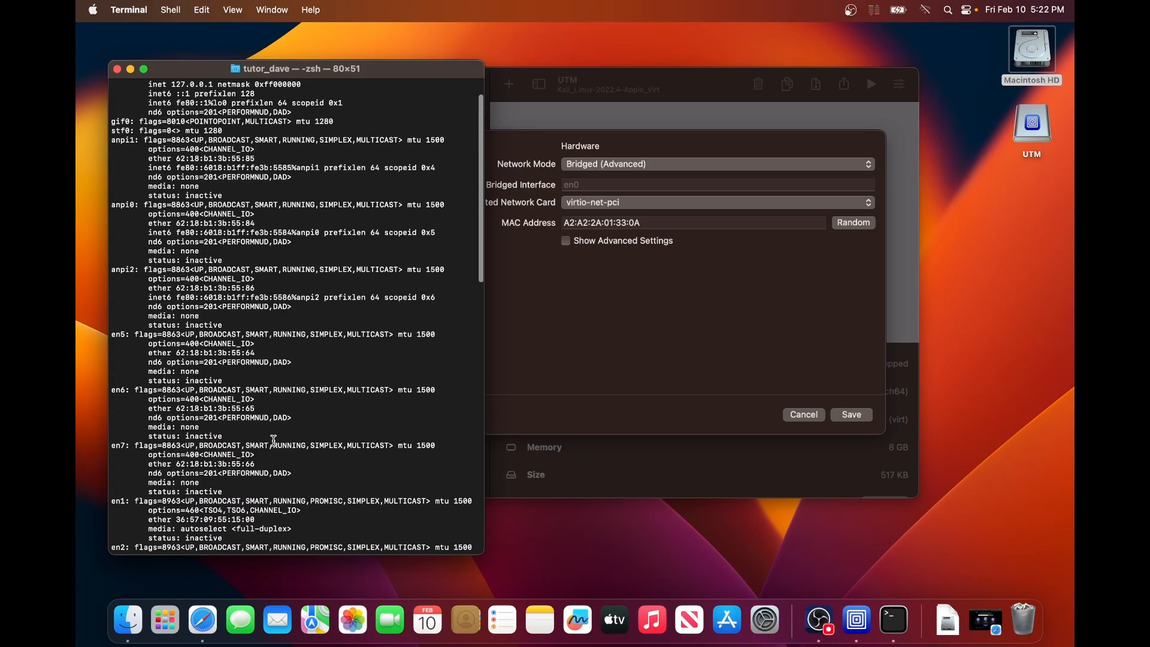
scroll(273, 441, "down", 8)
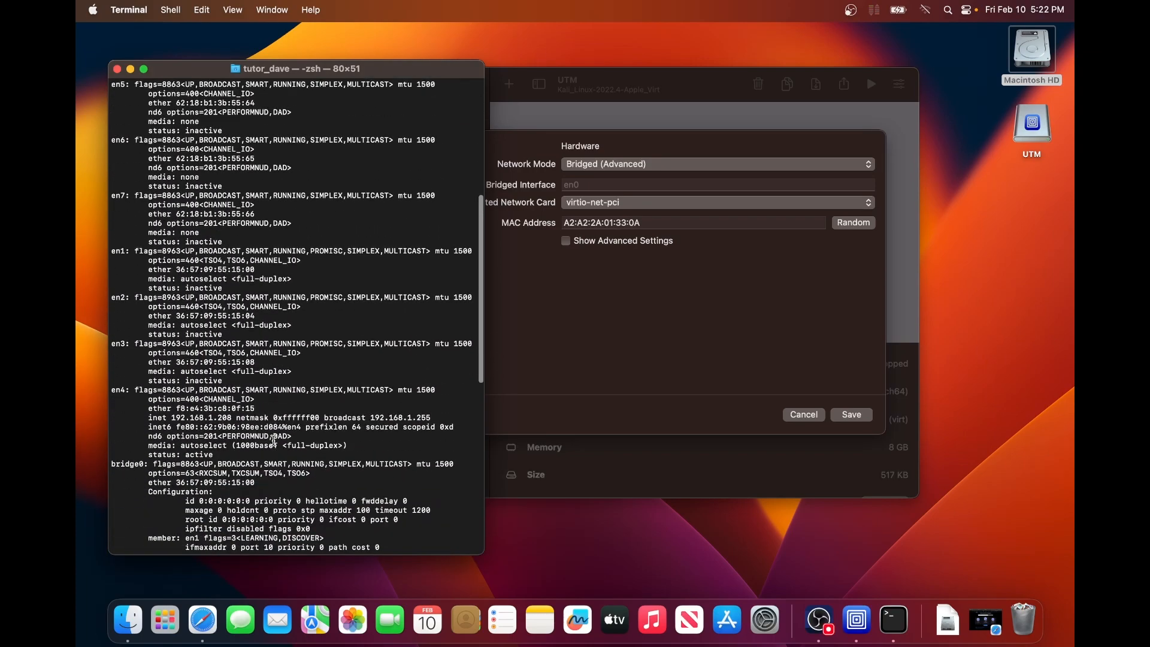
scroll(273, 441, "down", 1)
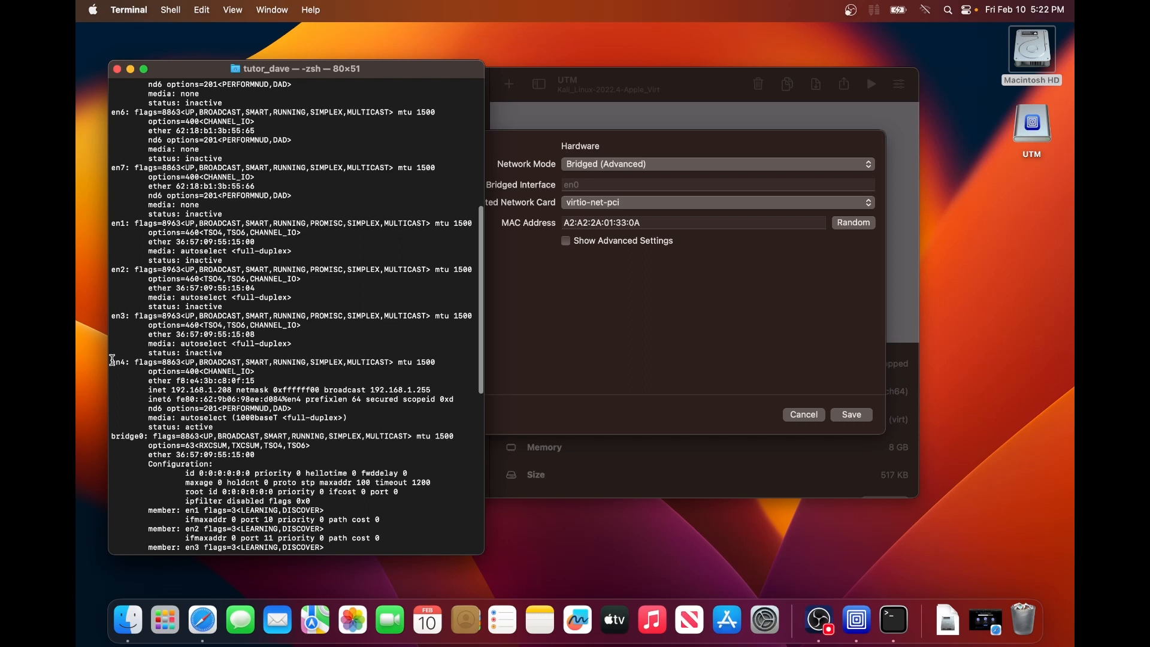
left_click_drag(114, 360, 372, 431)
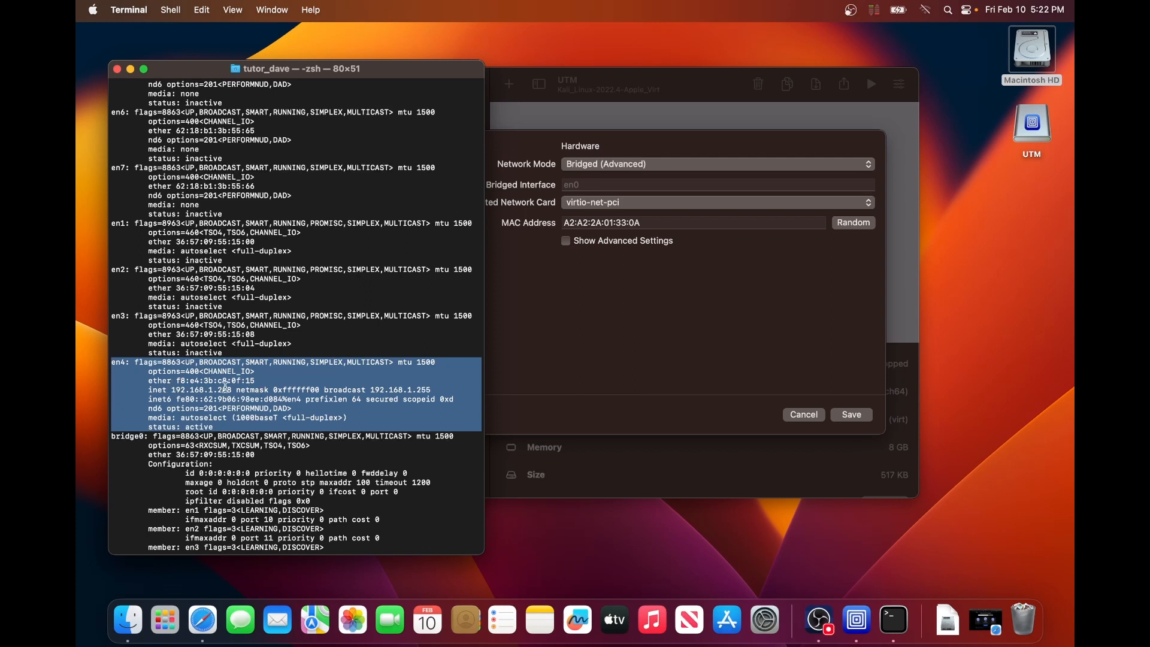
left_click(223, 388)
left_click_drag(232, 388, 172, 389)
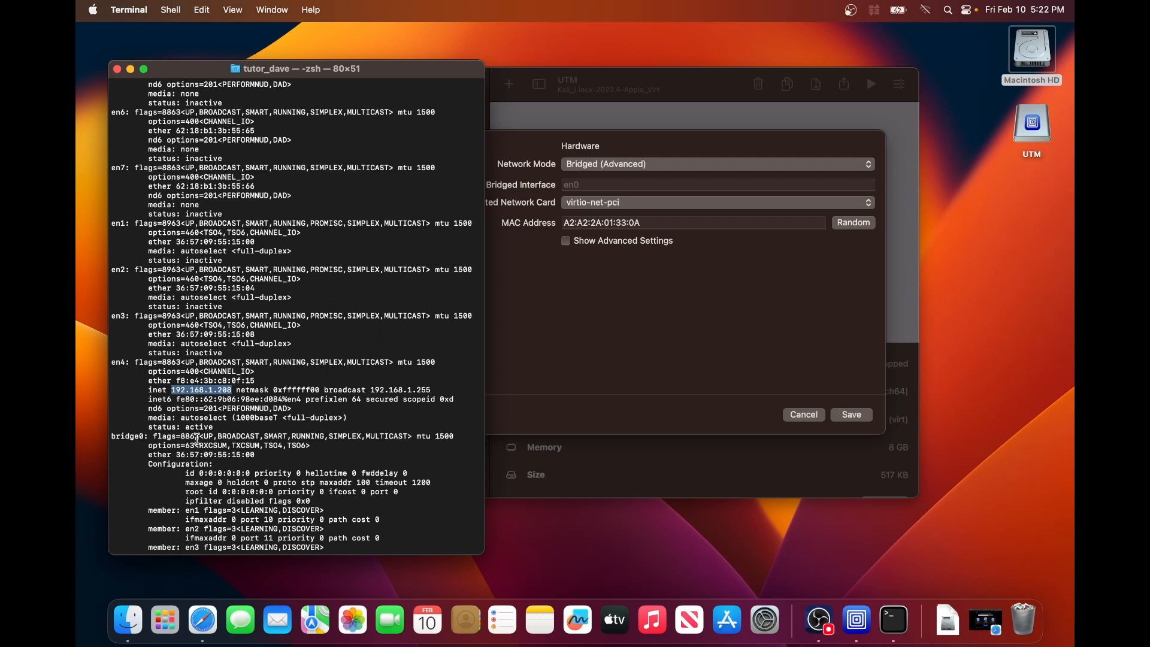
double_click(124, 362)
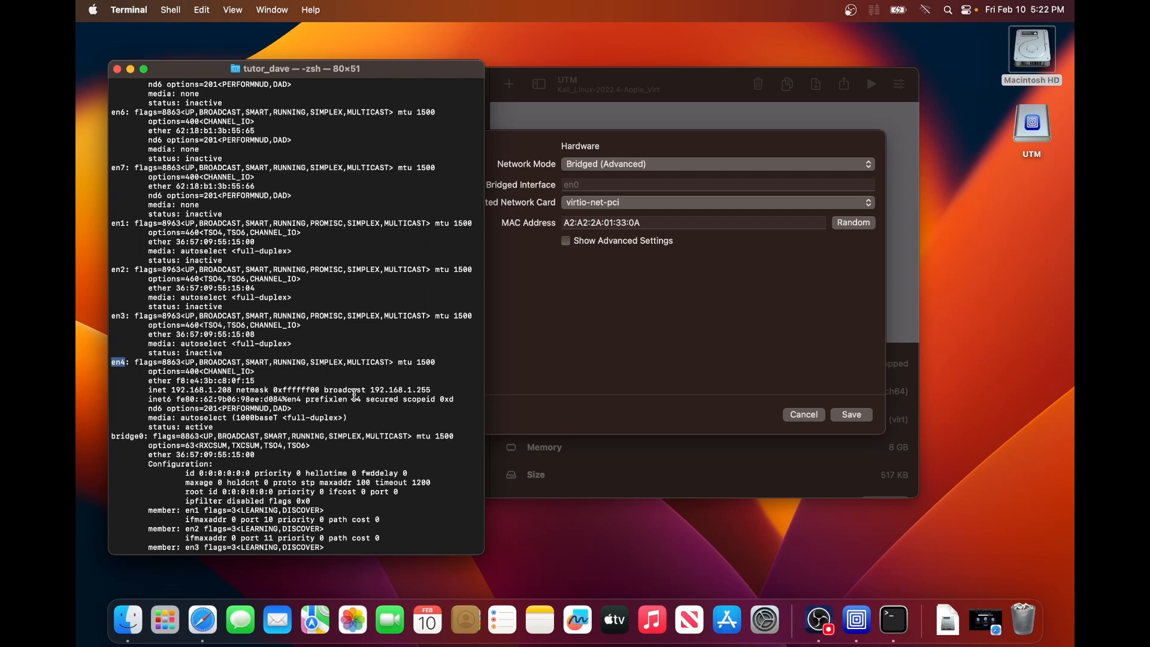
Set the bridged interface to en4 in UTM and recheck the interface name against the ifconfig output.
left_click(673, 359)
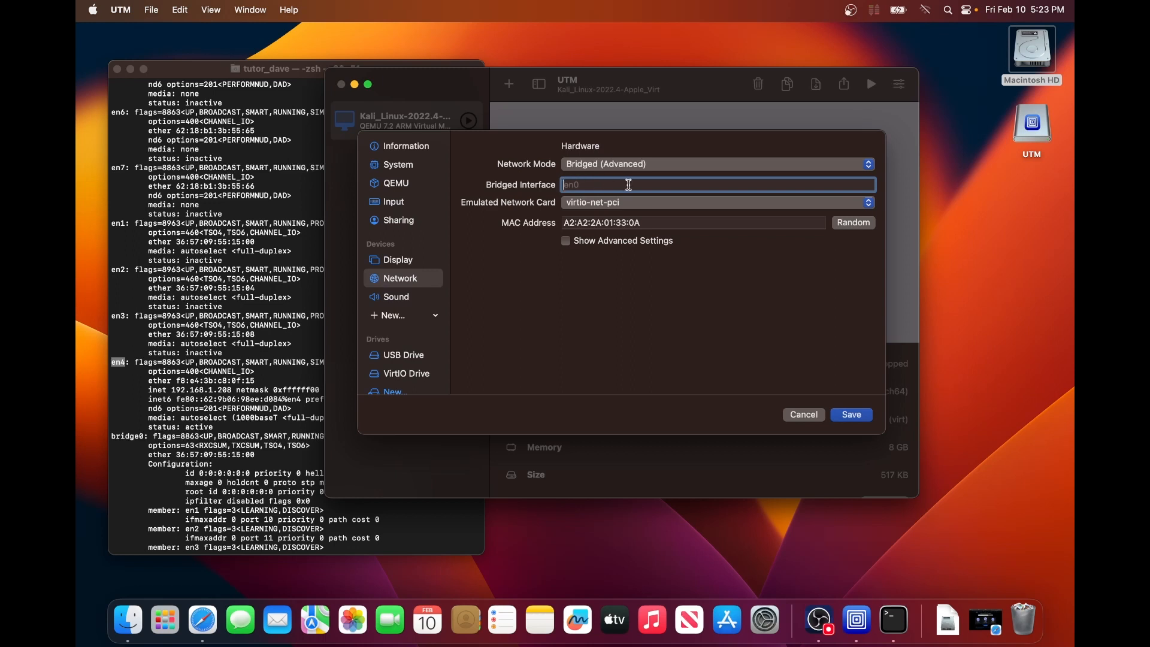
type("en4")
left_click(221, 75)
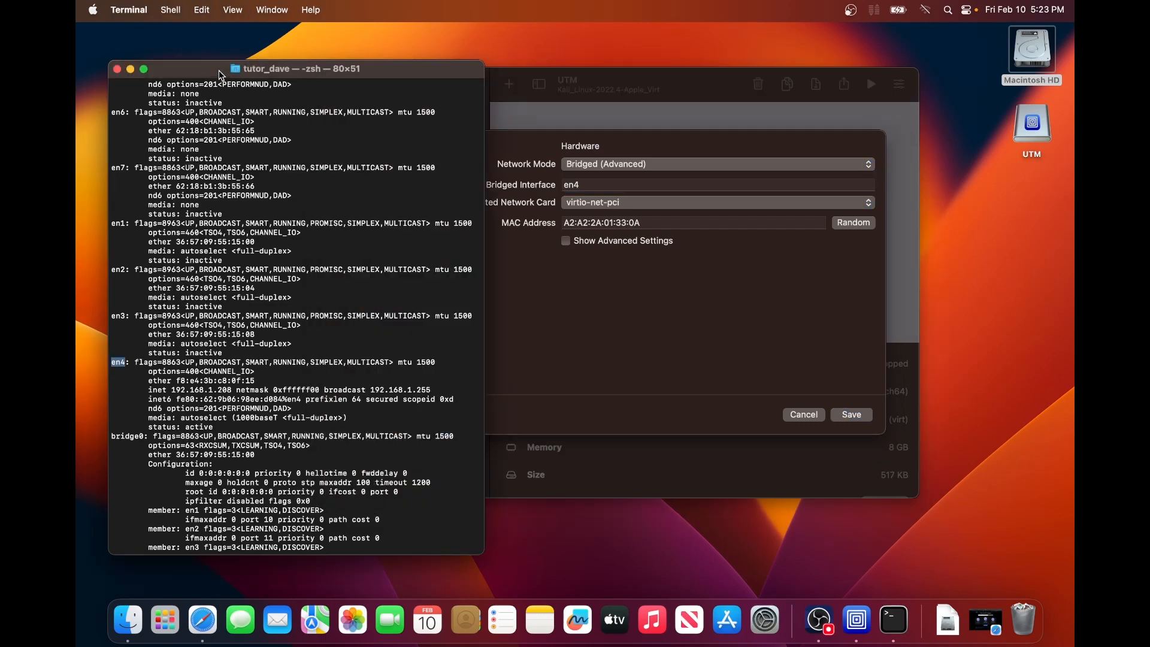
scroll(284, 292, "up", 10)
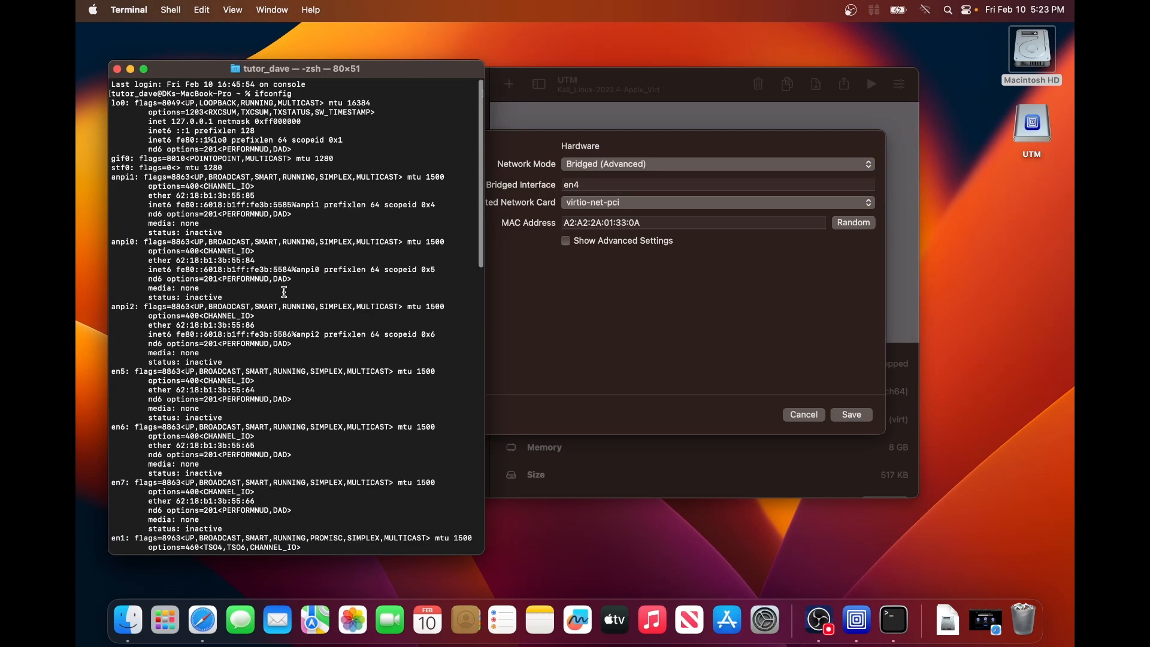
scroll(284, 292, "down", 10)
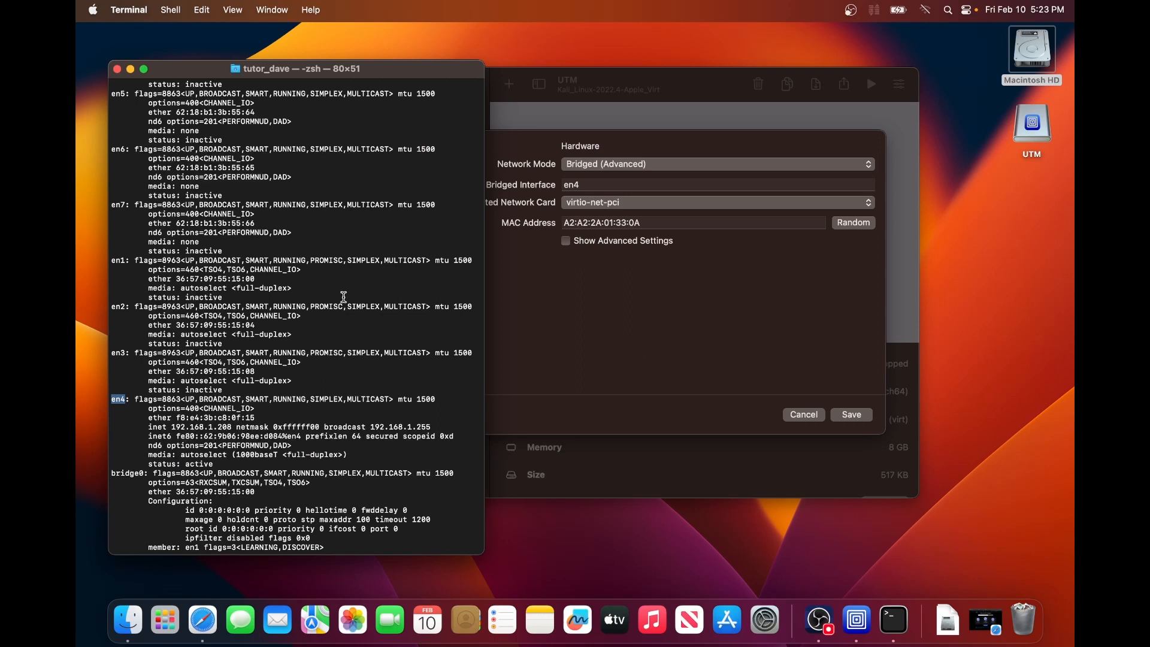
left_click(696, 366)
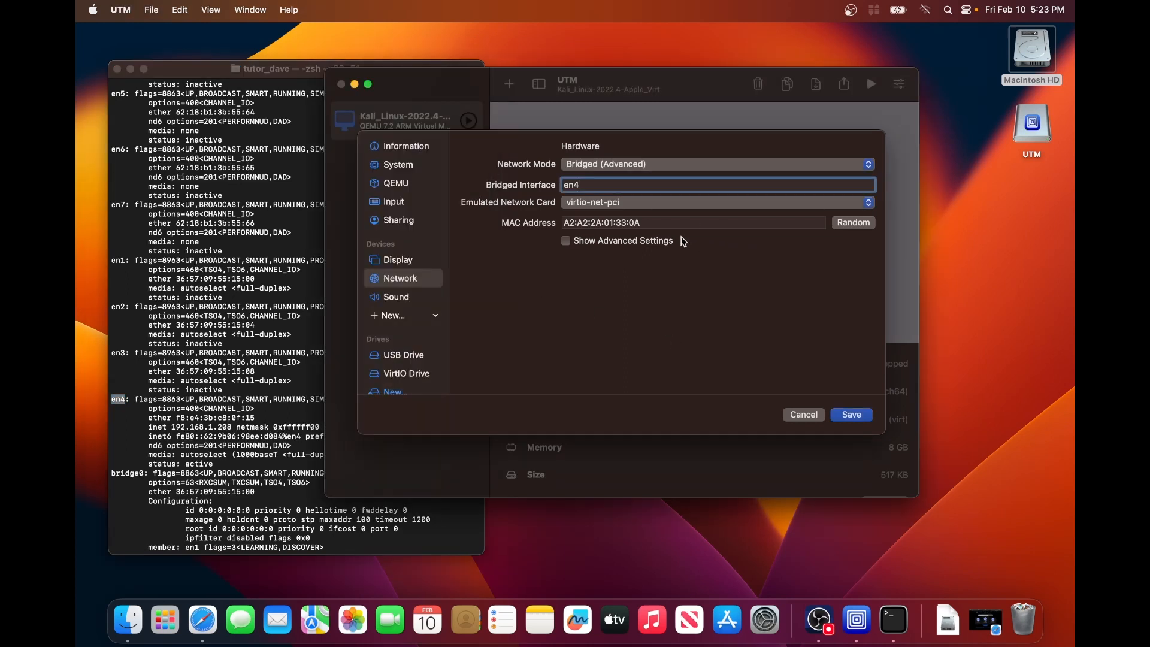
Check the advanced network settings, hide them again, and minimize the Terminal window.
left_click(642, 246)
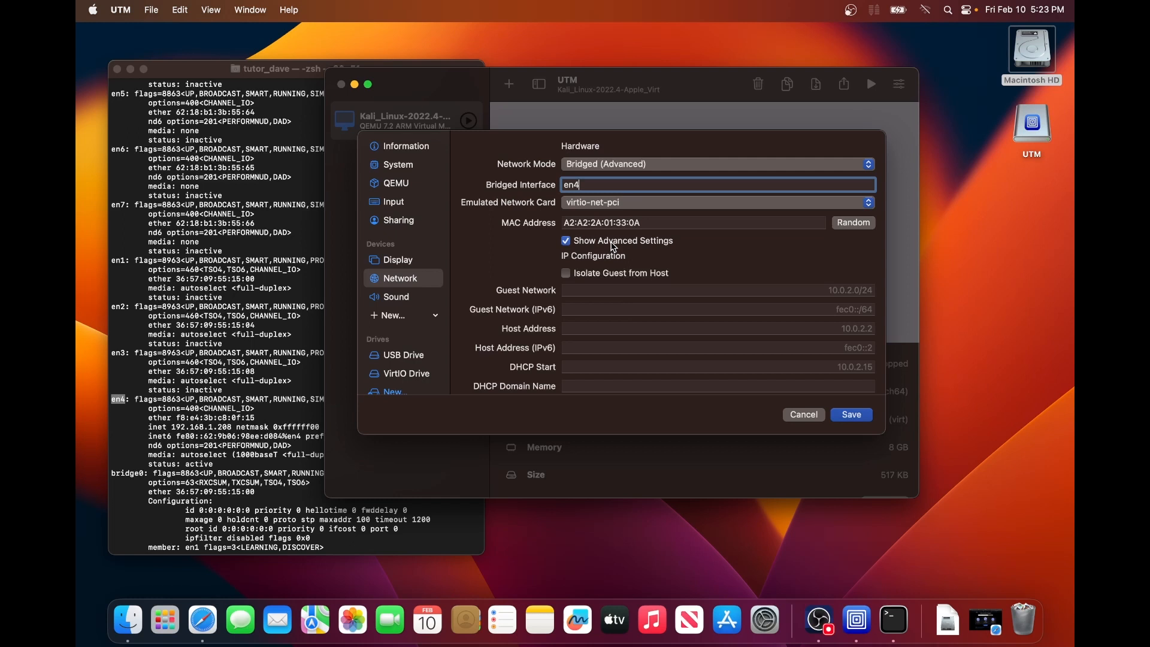
left_click(614, 246)
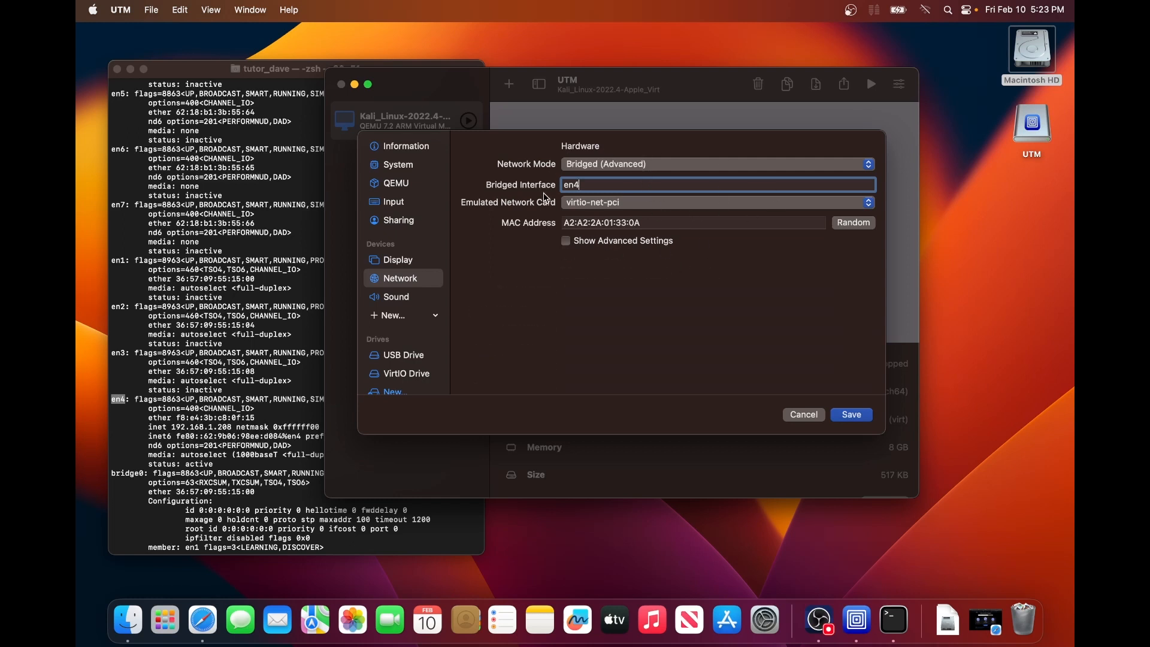
left_click(173, 71)
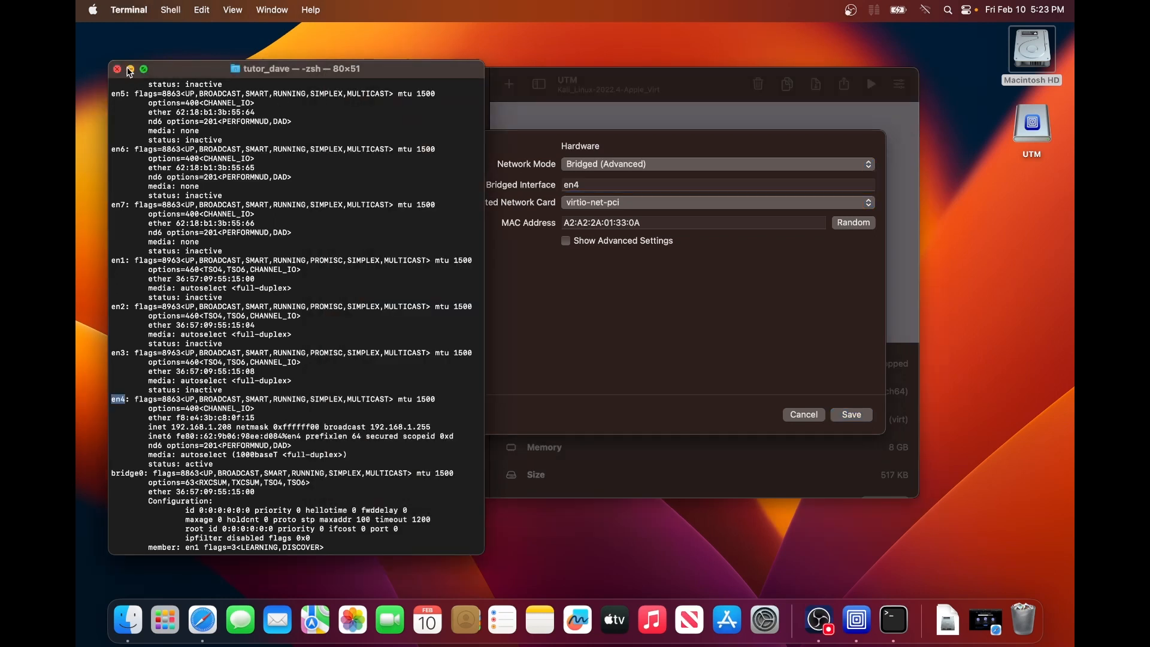
left_click(130, 69)
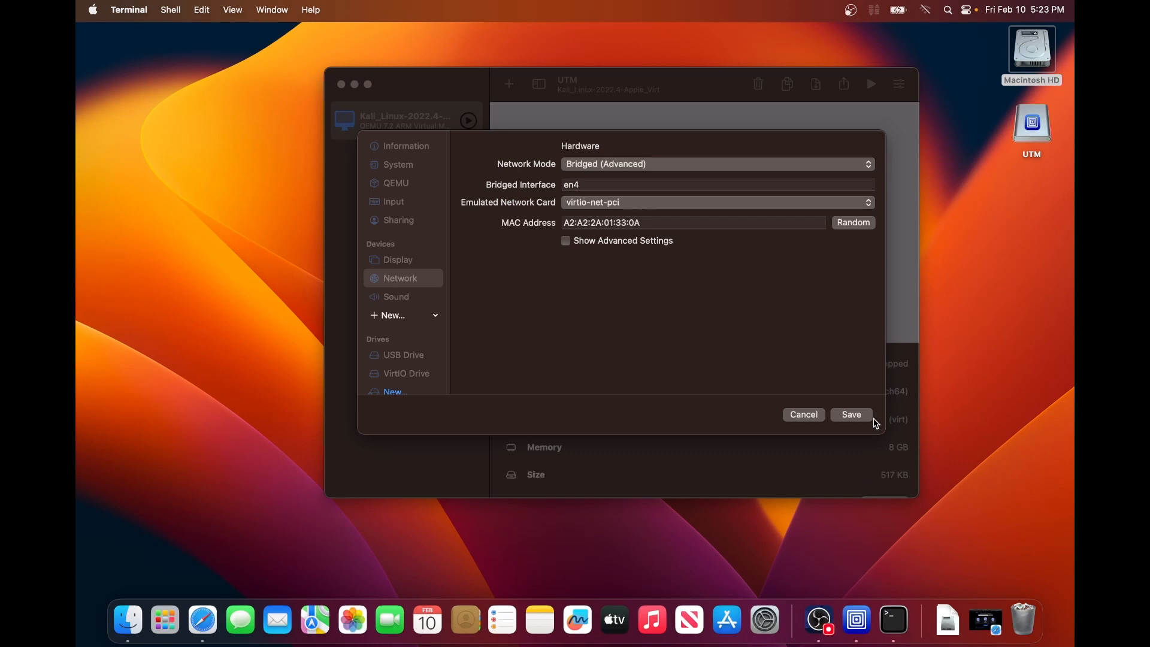
Save the network settings, and add and save a Serial device in Built-in Terminal mode on the virtual machine.
left_click(859, 414)
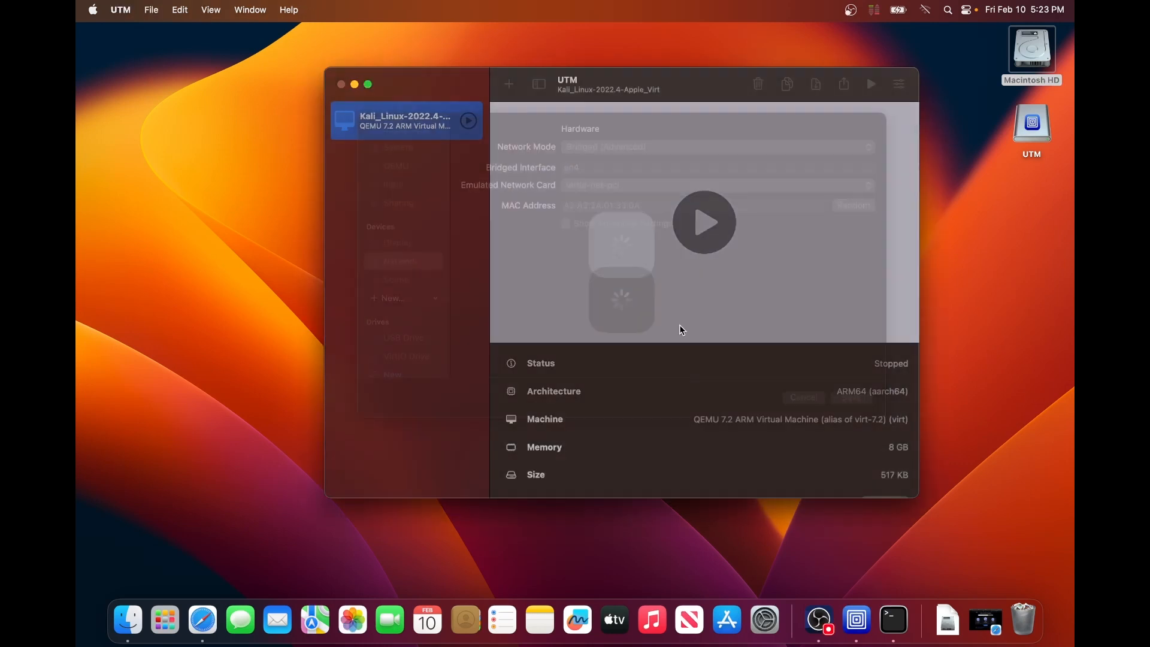
left_click(899, 84)
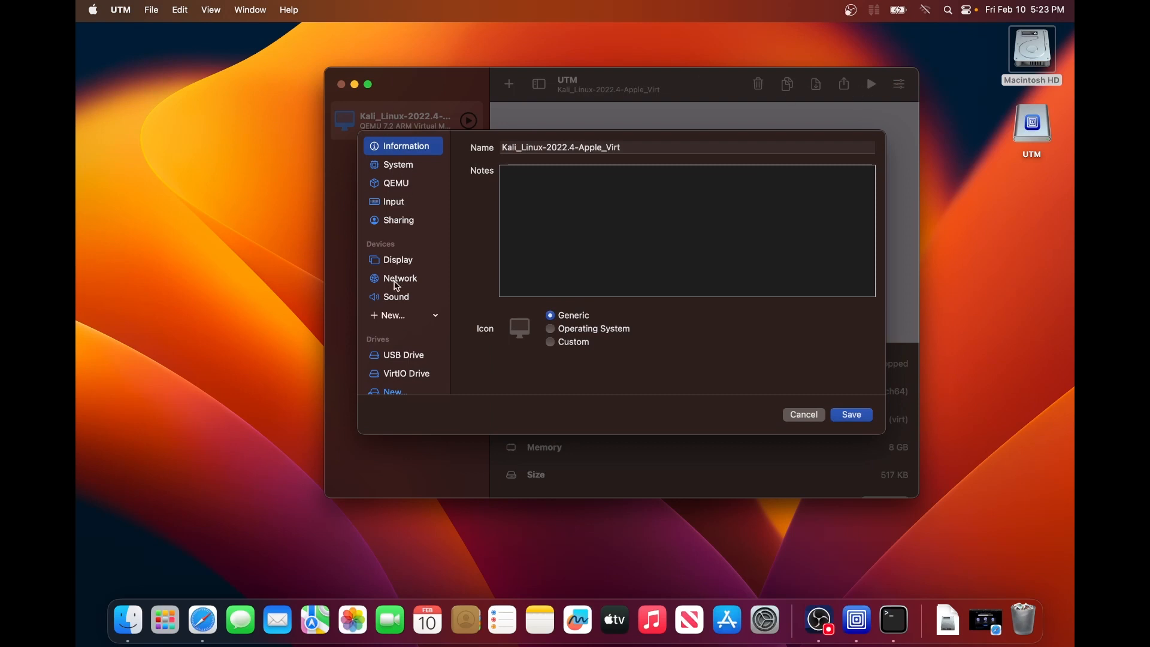
left_click(398, 317)
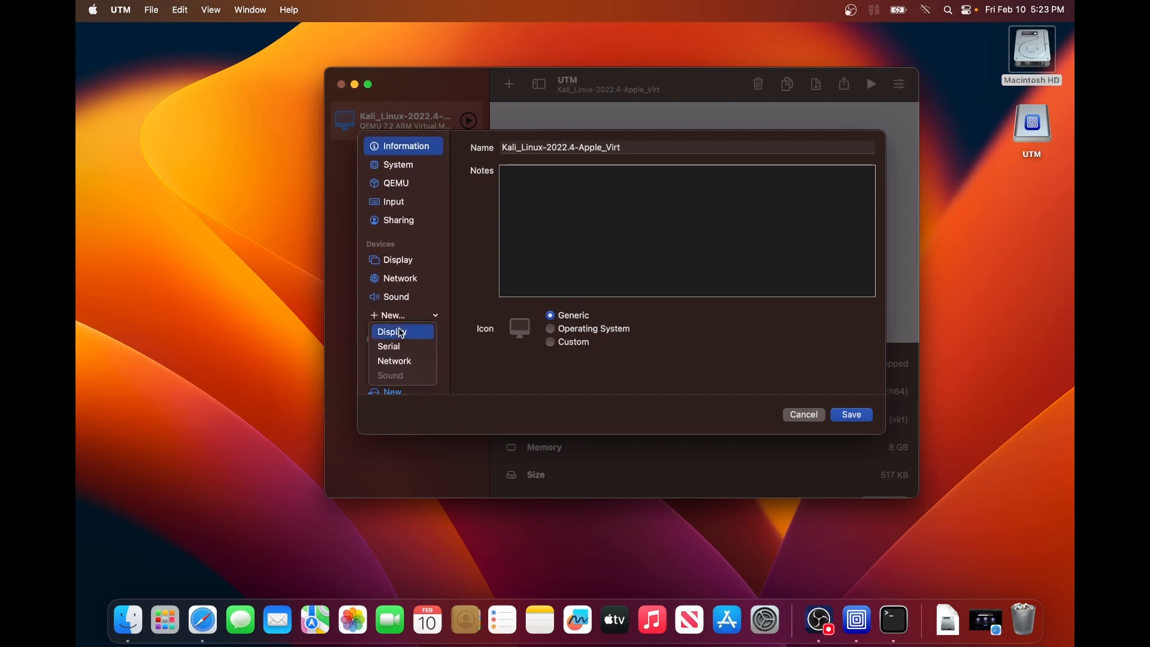
left_click(402, 348)
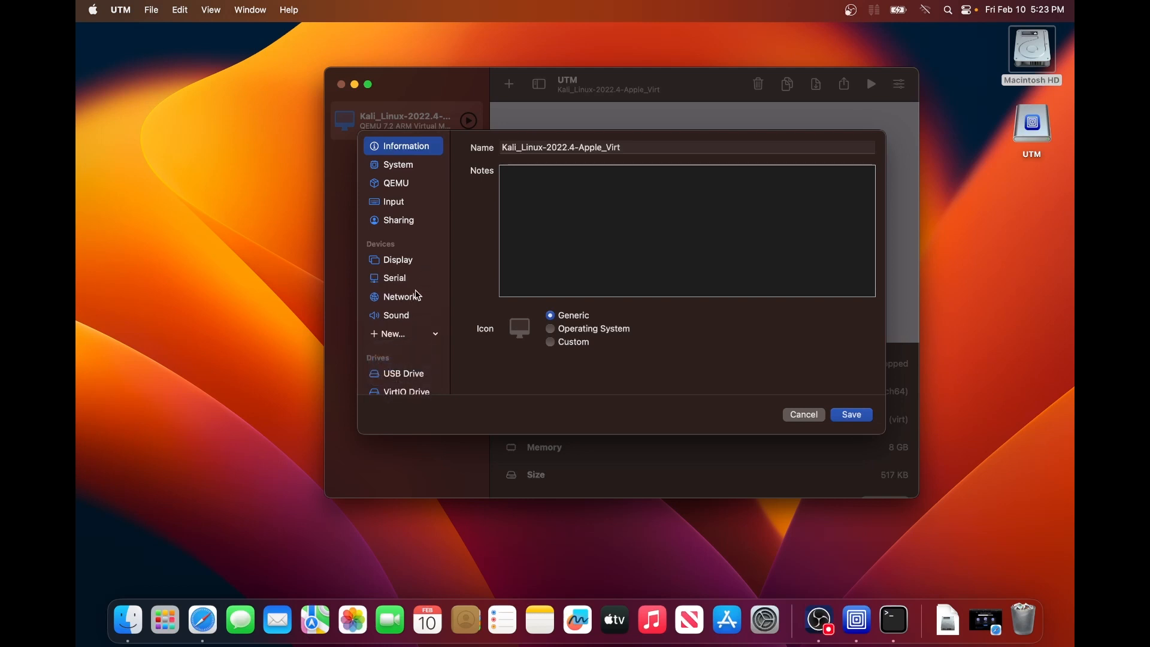
left_click(396, 281)
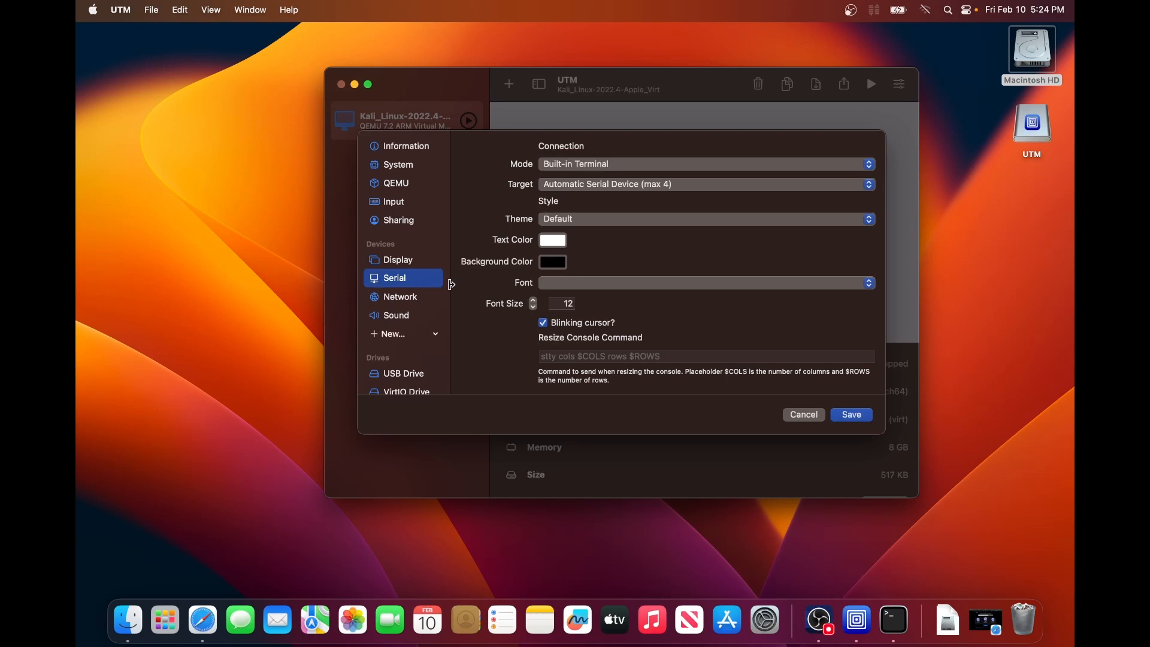
left_click(852, 415)
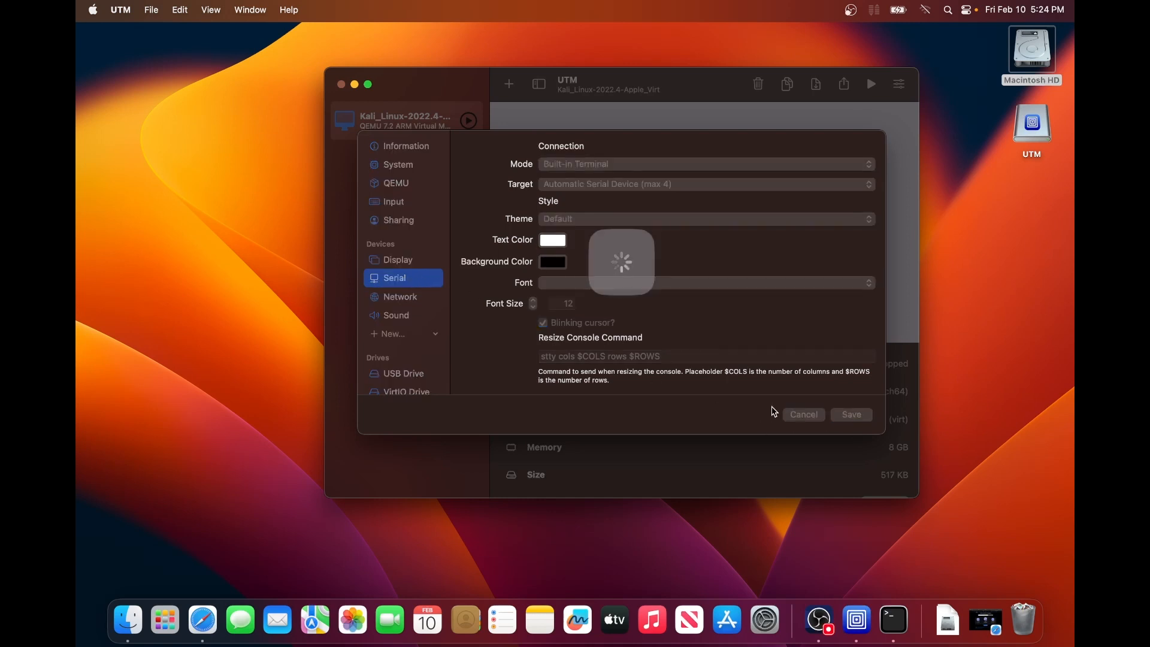
Start the Kali virtual machine and arrange its display and serial terminal windows so both boot menus are in view.
left_click(469, 121)
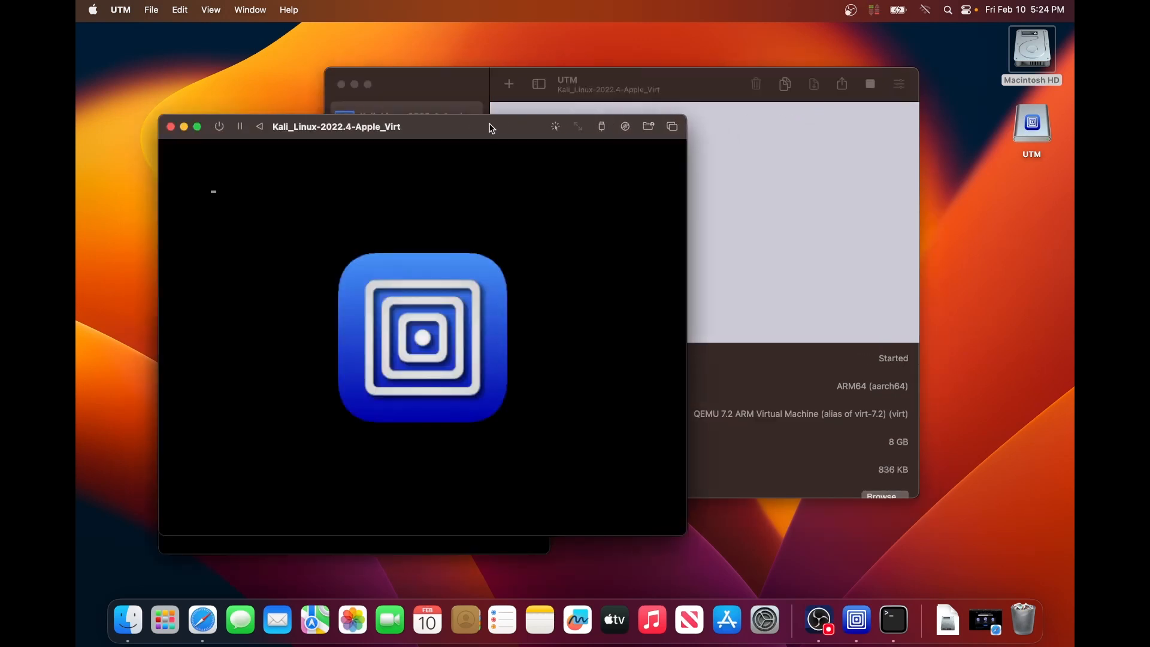
left_click_drag(488, 124, 800, 62)
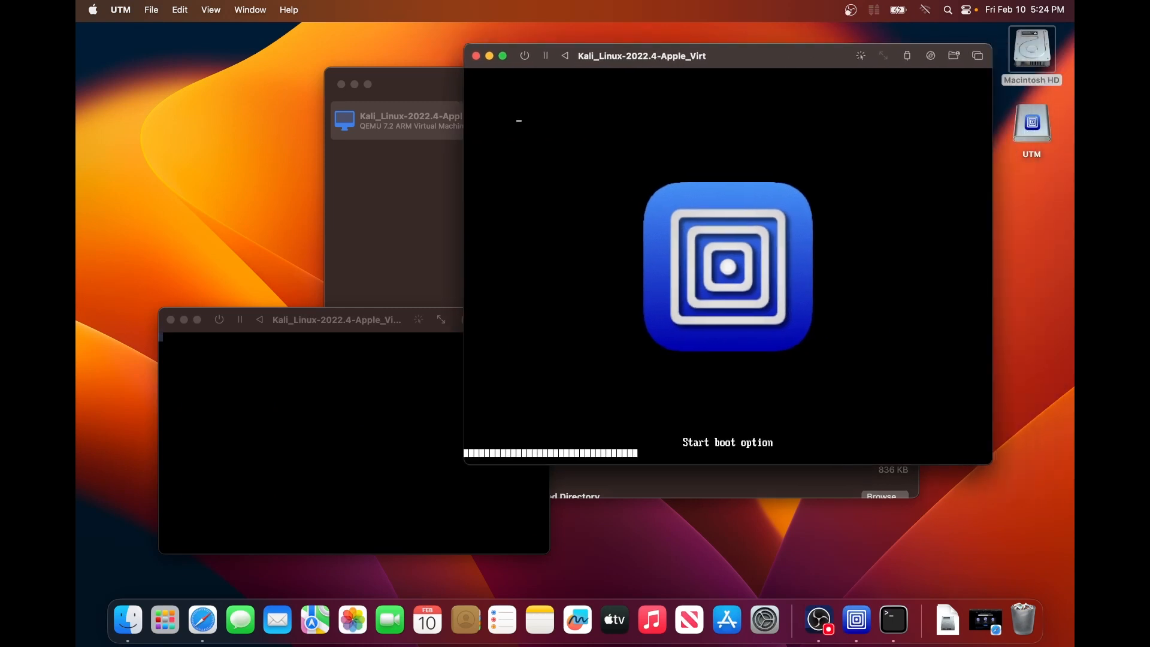
left_click_drag(369, 320, 457, 268)
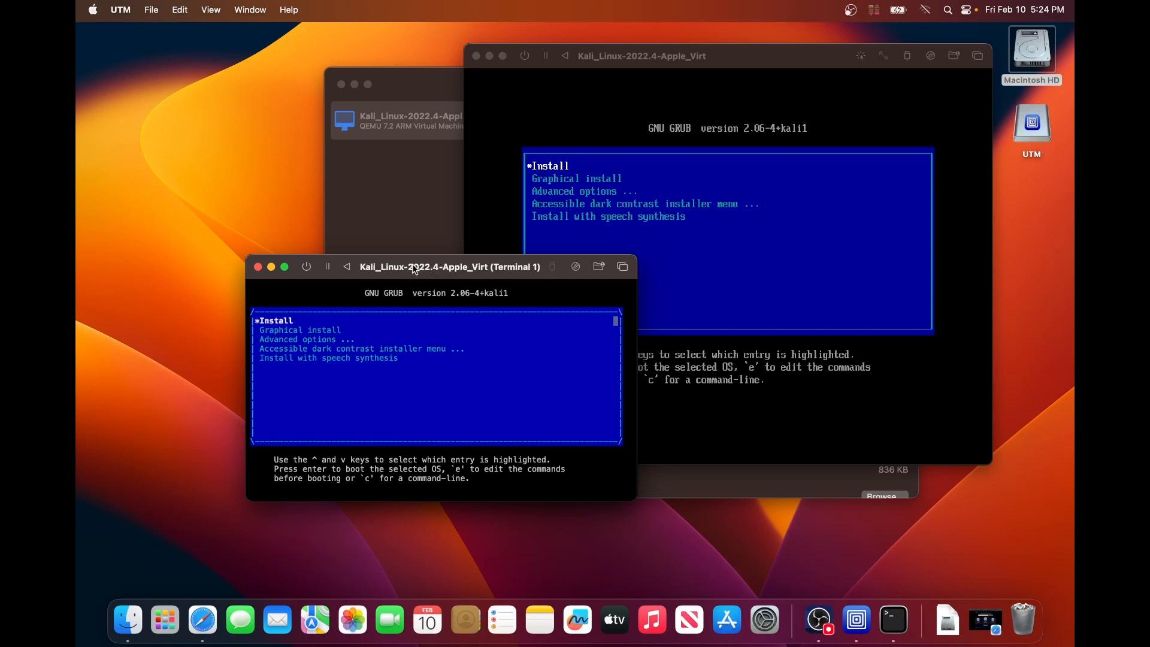
left_click_drag(415, 269, 403, 295)
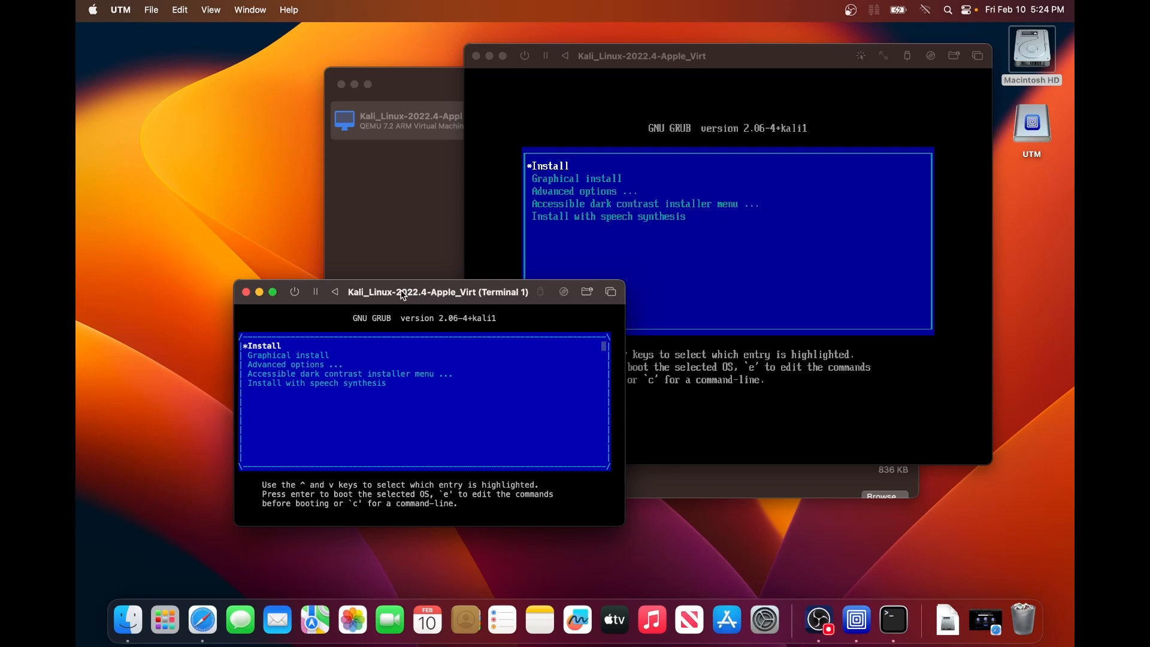
Move the highlight through the GRUB boot entries and compare the terminal and display windows, ending on Install.
key("Down")
key("Up")
key("Down")
key("Up")
key("Down")
key("Down")
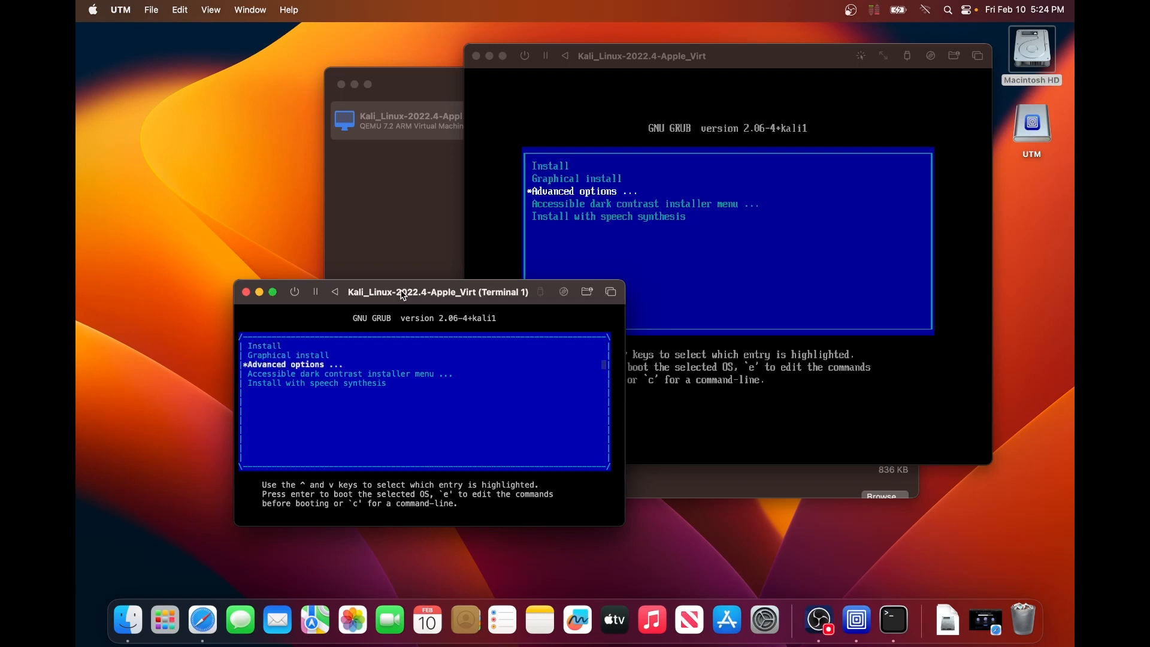
key("Down")
key("Up")
key("Up")
key("Up")
key("Down")
key("Up")
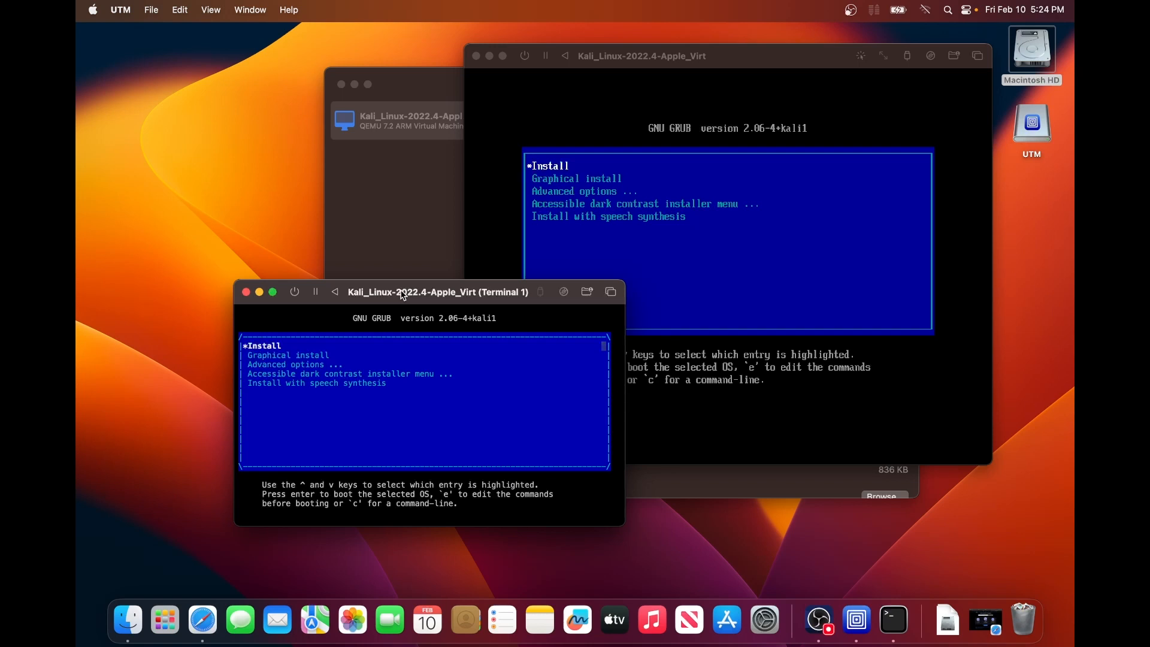
key("Down")
key("Down")
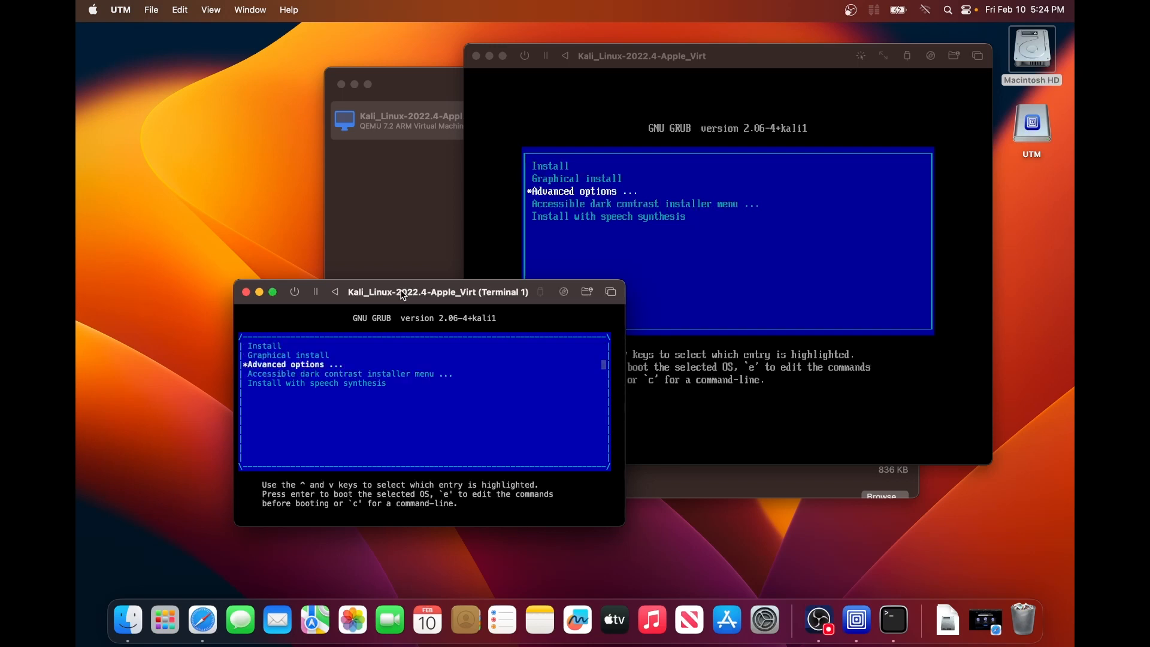
key("Up")
key("Up")
key("Down")
key("Down")
key("Down")
key("Down")
key("Up")
key("Up")
key("Up")
key("Up")
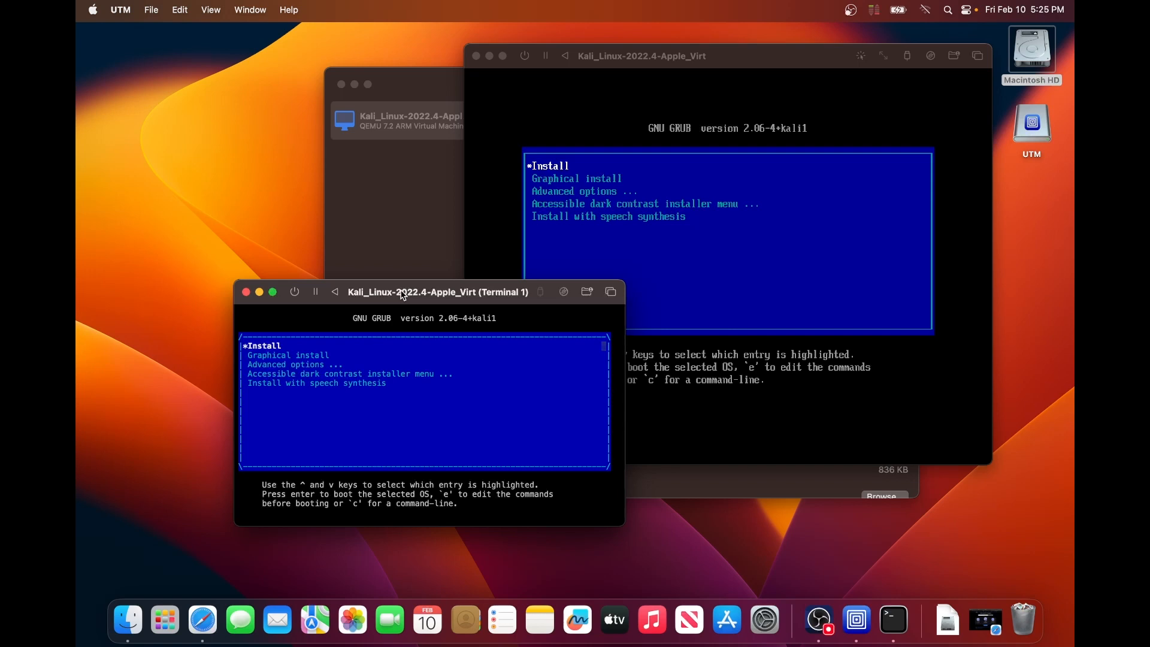
Boot the Install entry and choose English as language, United States as location and the American English keymap.
key("Return")
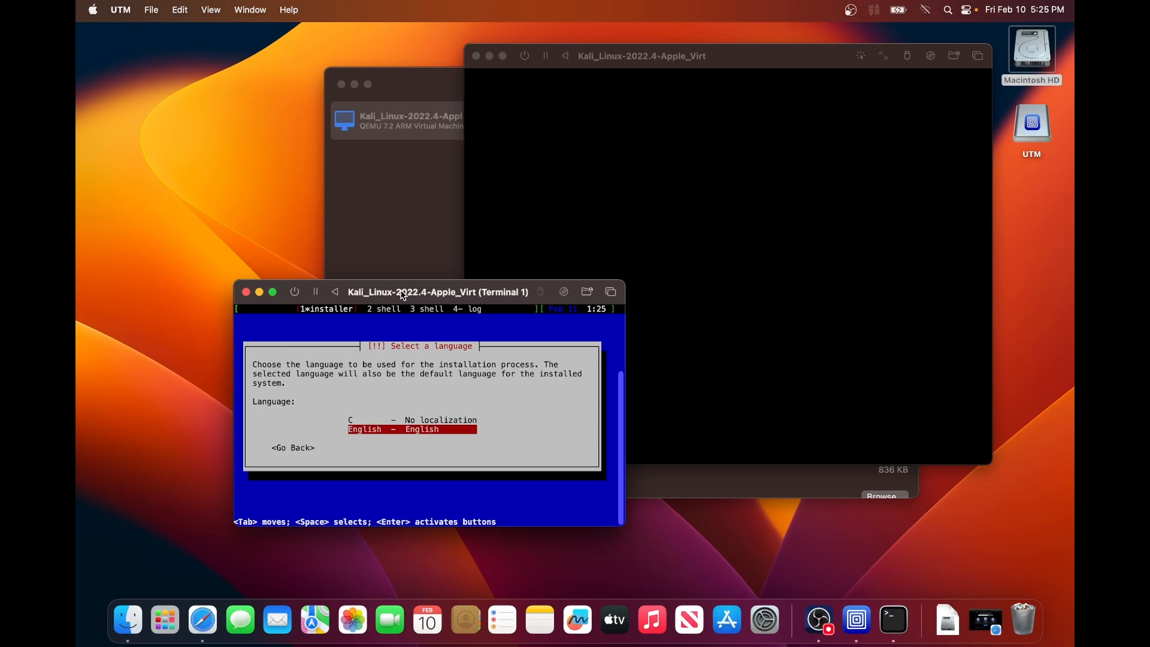
key("Return")
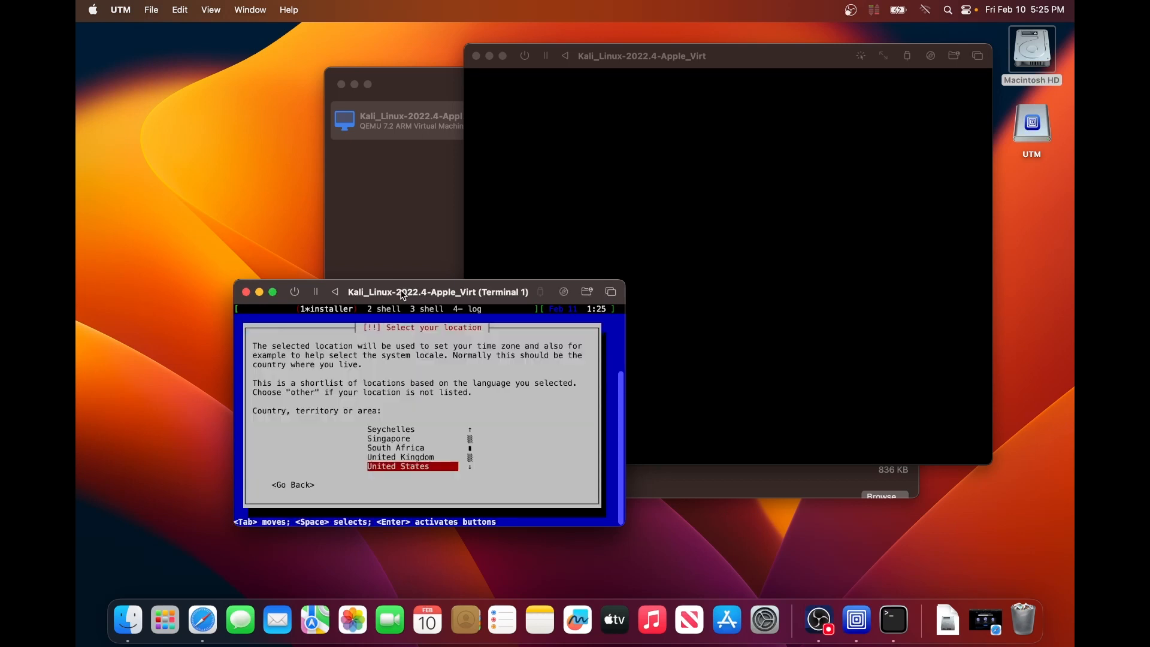
key("Return")
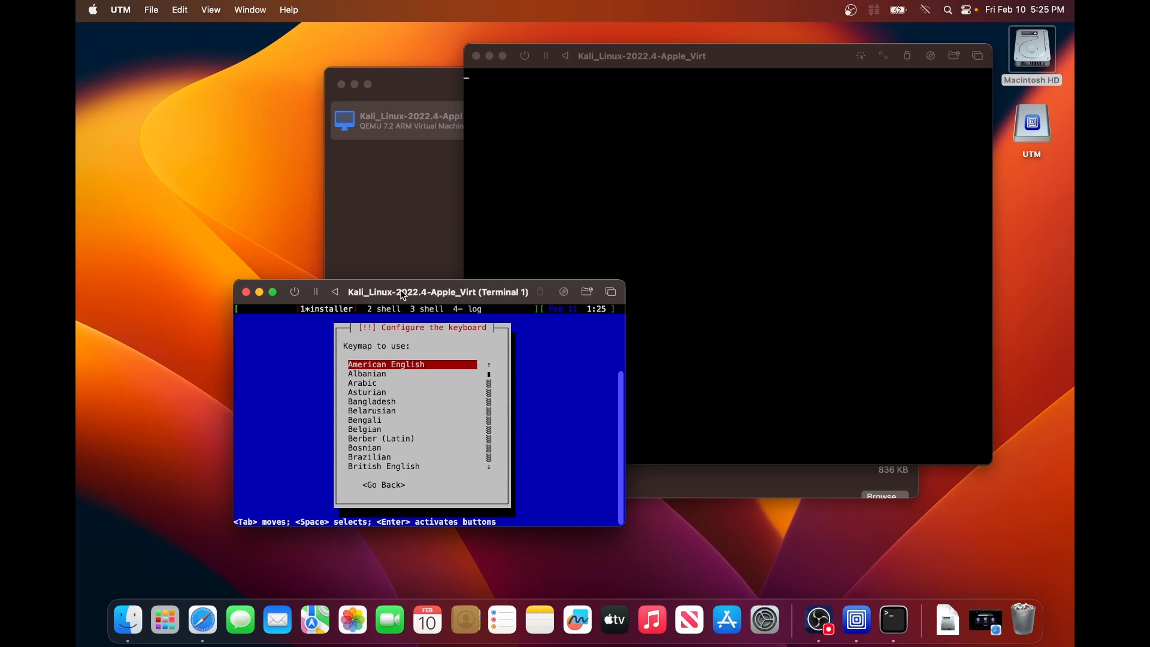
key("Return")
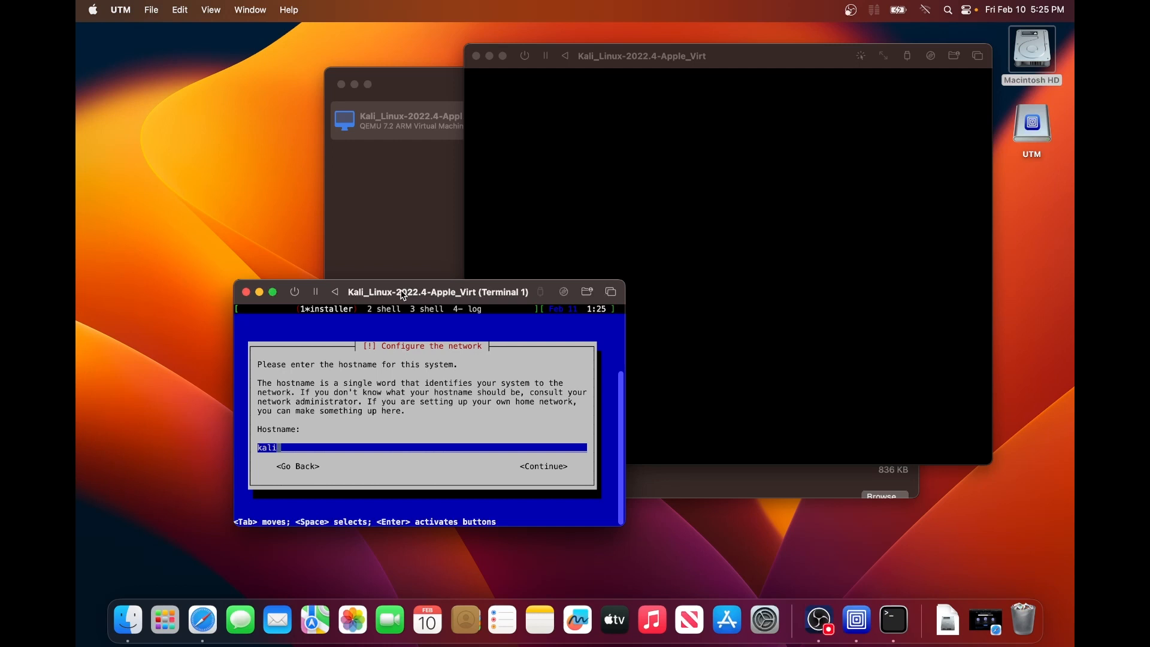
Accept kali as the hostname and leave the domain name blank.
key("Return")
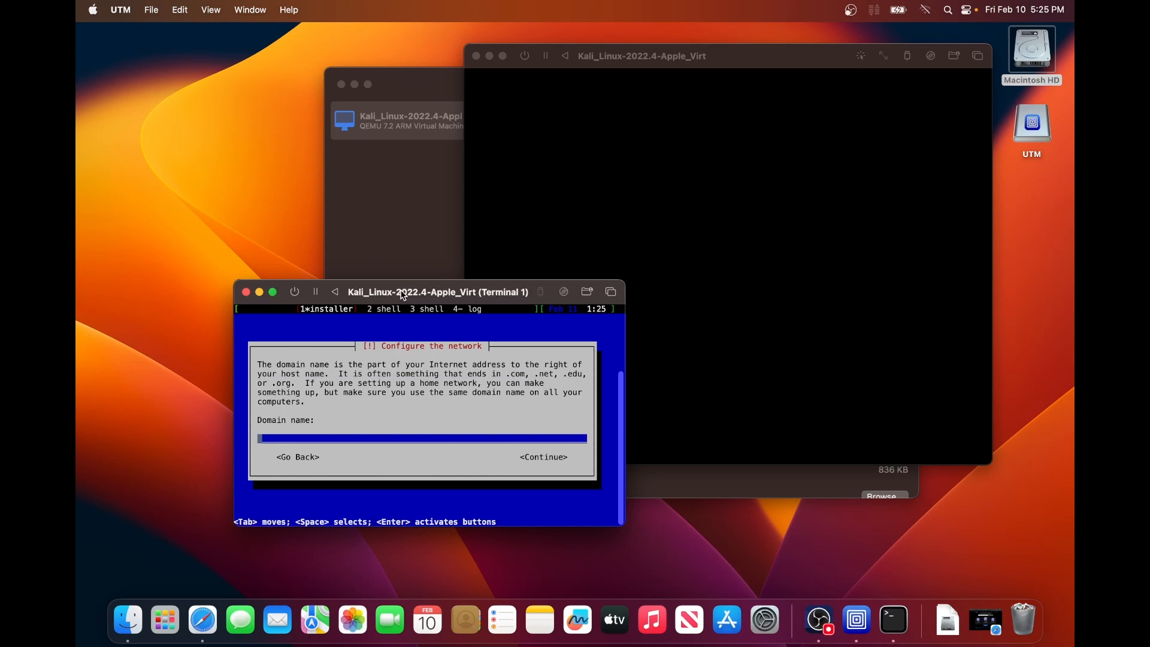
key("Return")
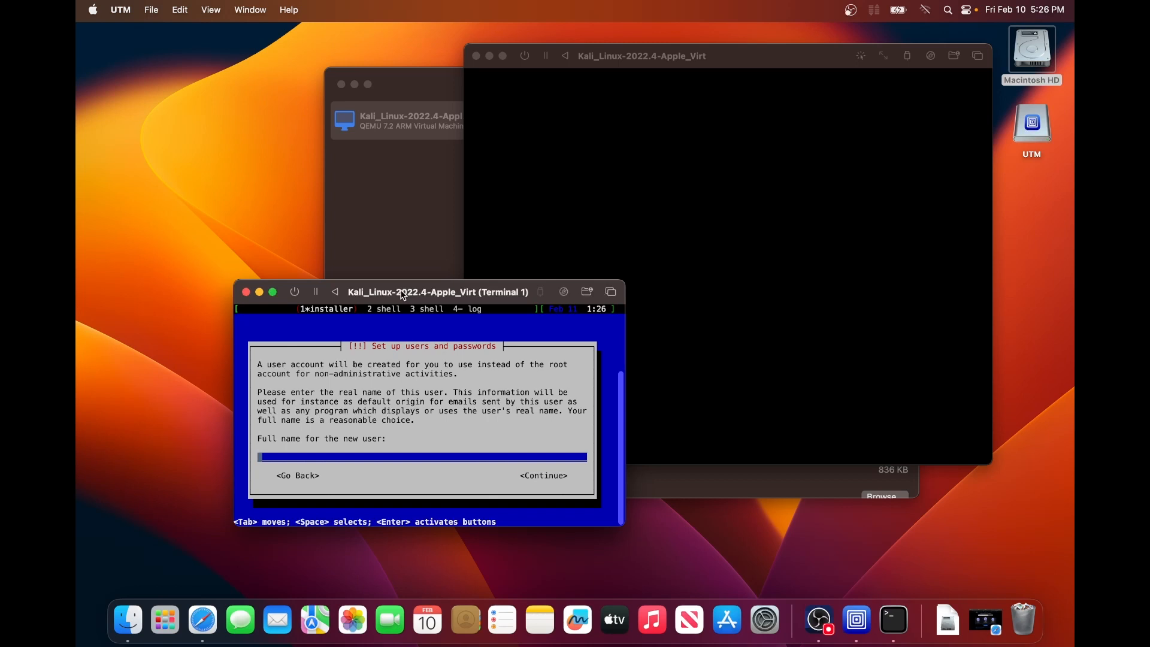
Leave the new user's full name blank and set the account username to m1kali.
key("Tab")
key("Tab")
key("Tab")
key("Tab")
key("Tab")
key("Tab")
key("Tab")
key("Tab")
key("Tab")
key("Tab")
key("Tab")
key("Tab")
key("Tab")
key("Return")
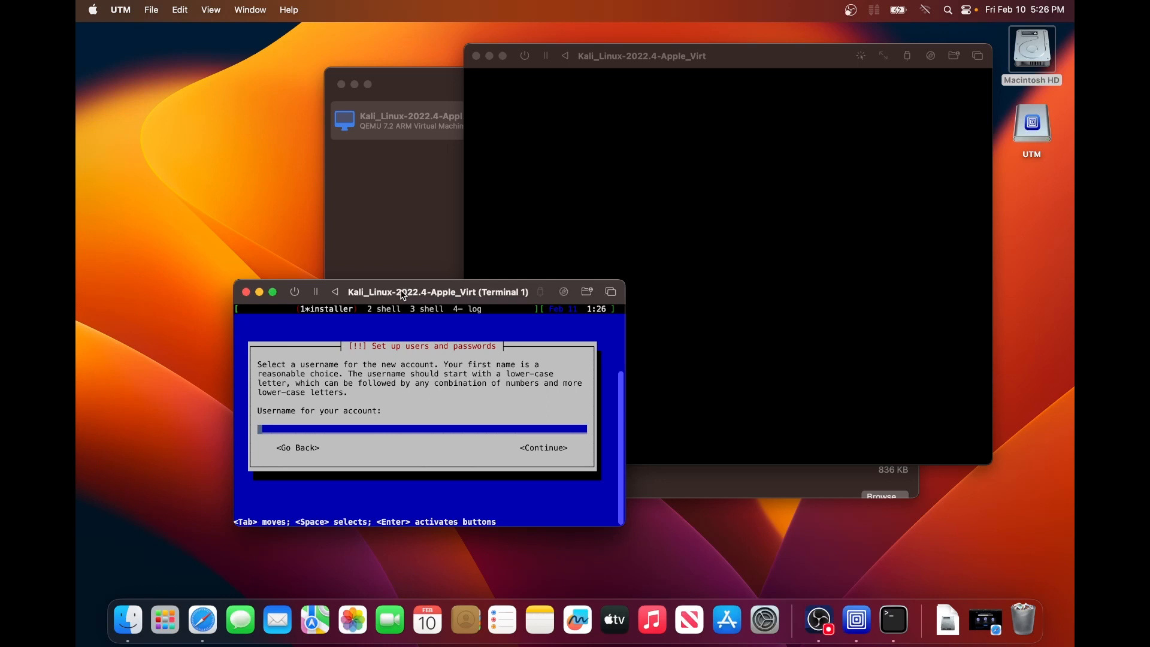
type("m1kali")
key("Return")
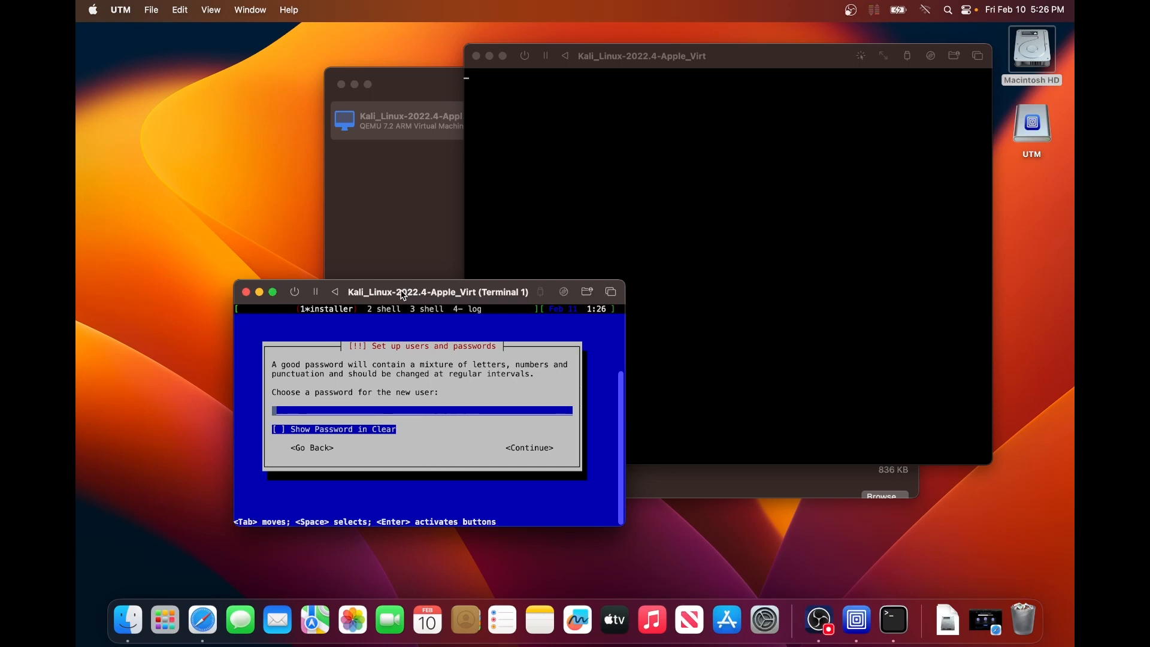
Enter the new user's account password and re-enter it for verification.
type("**************")
key("Tab")
key("Tab")
key("Tab")
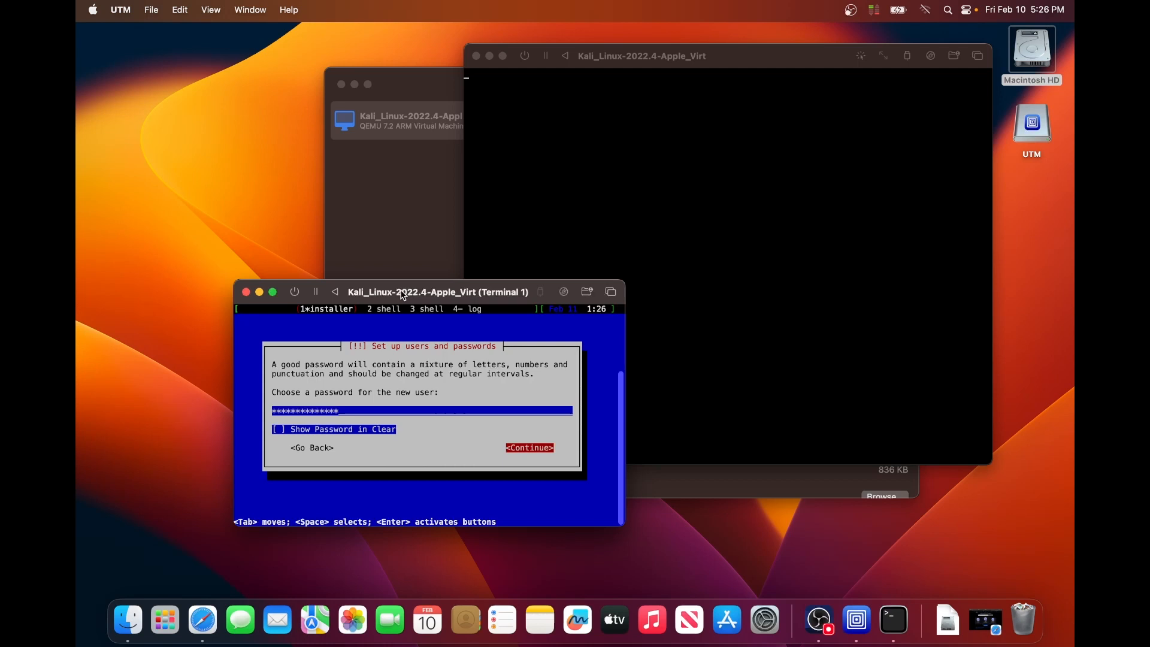
key("Return")
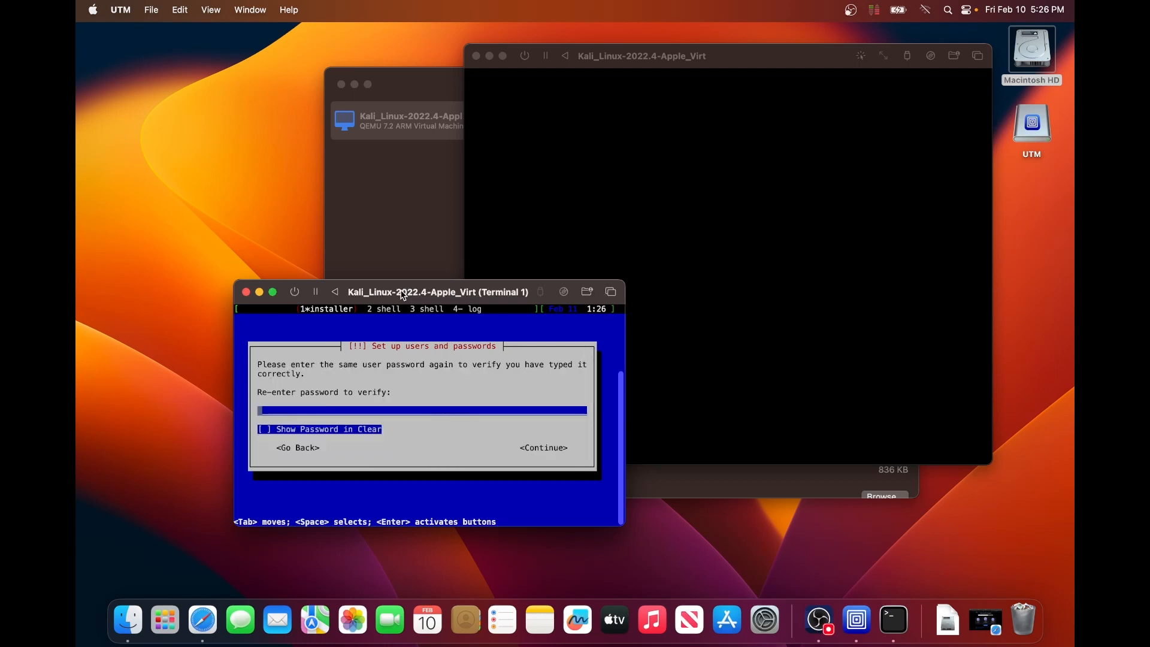
type("**************")
key("Tab")
key("Tab")
key("Return")
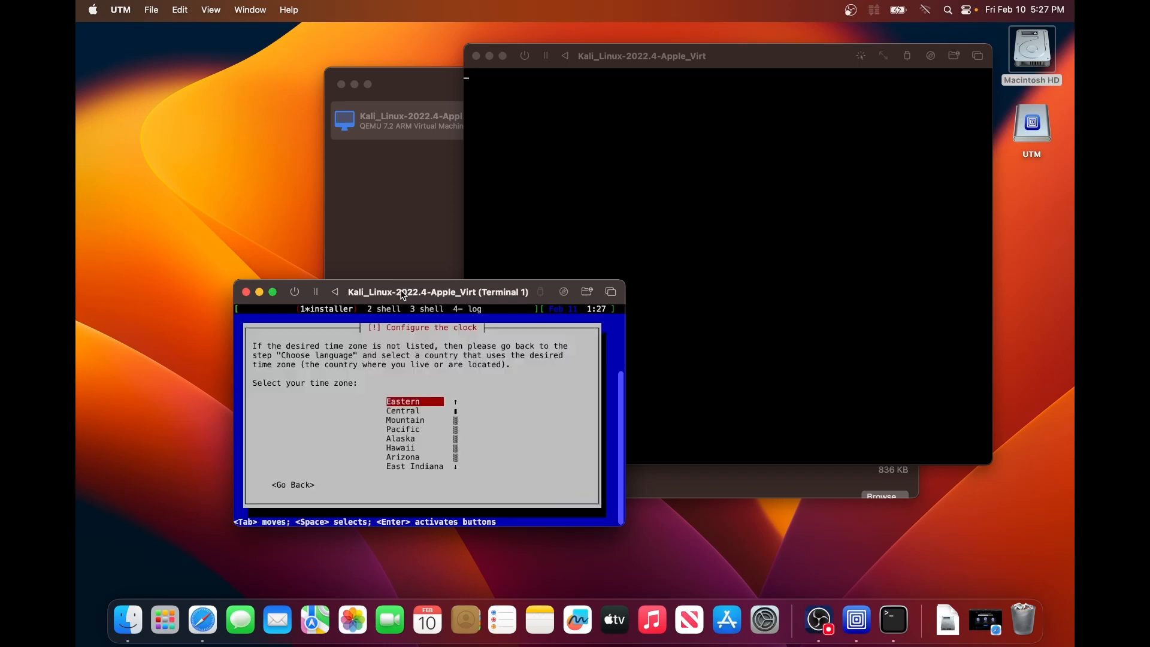
Set the system's time zone to Pacific.
key("Down")
key("Down")
key("Down")
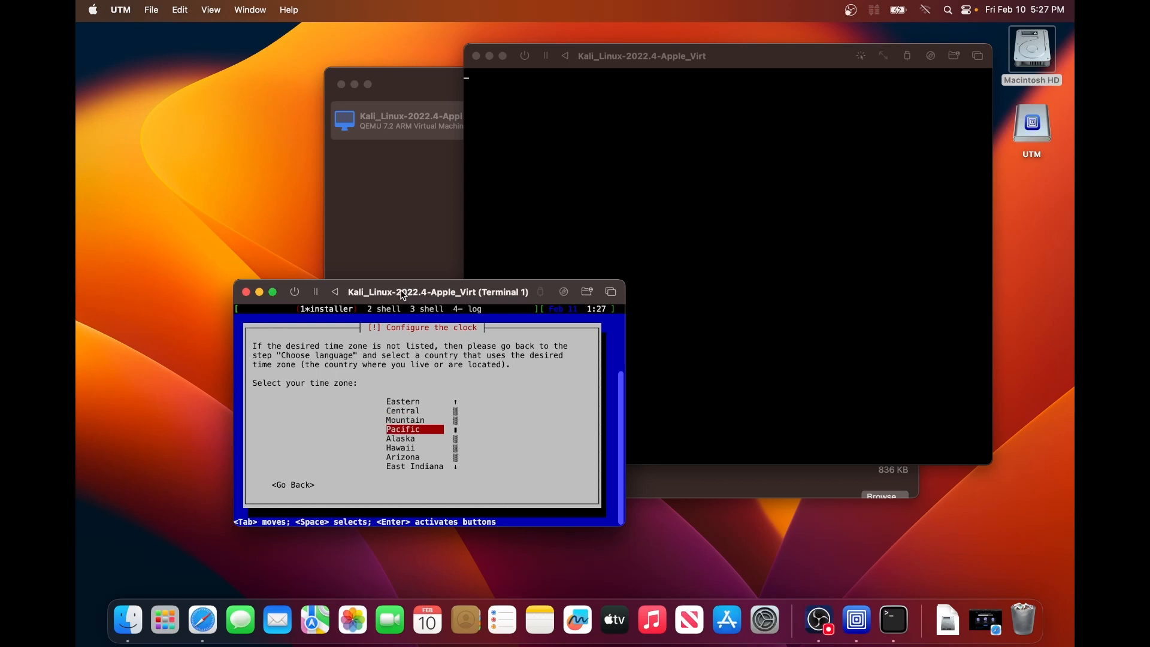
key("Return")
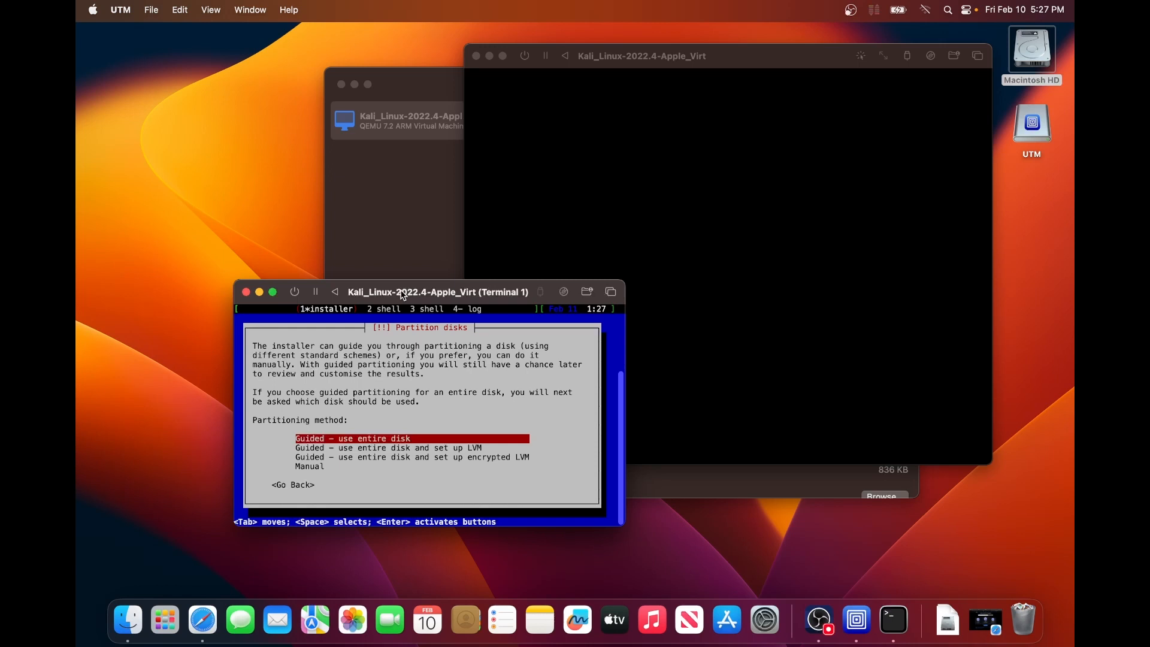
Partition the entire Virtual disk 1 (vda) with the guided method, all files in one partition, and write the changes to disk.
key("Return")
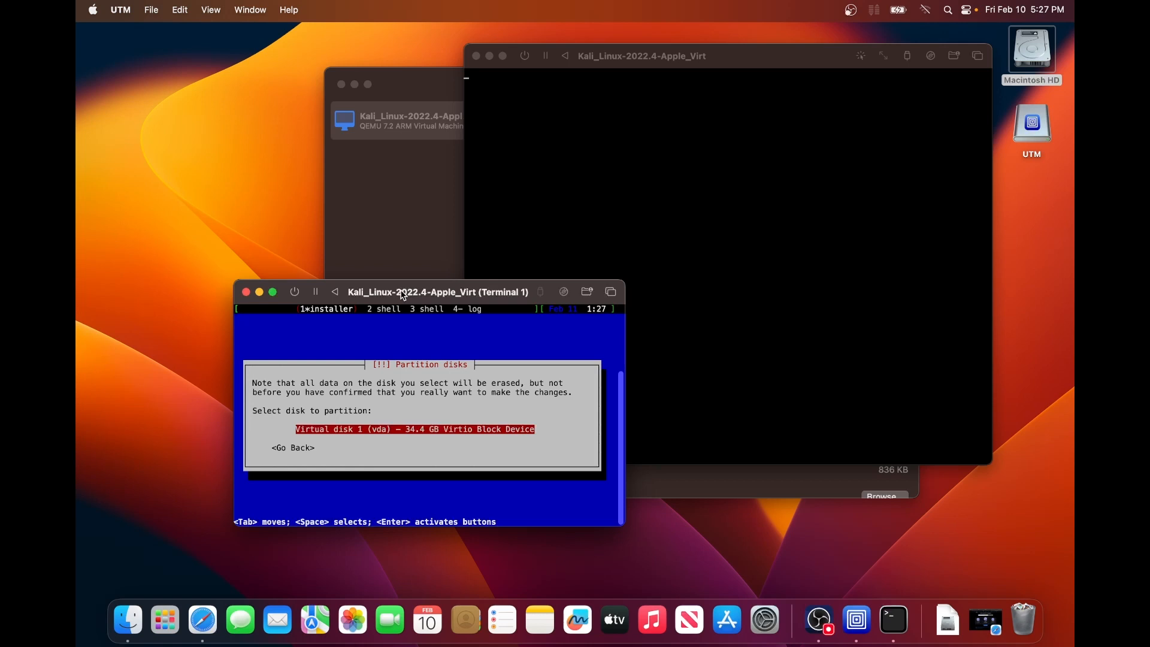
key("Return")
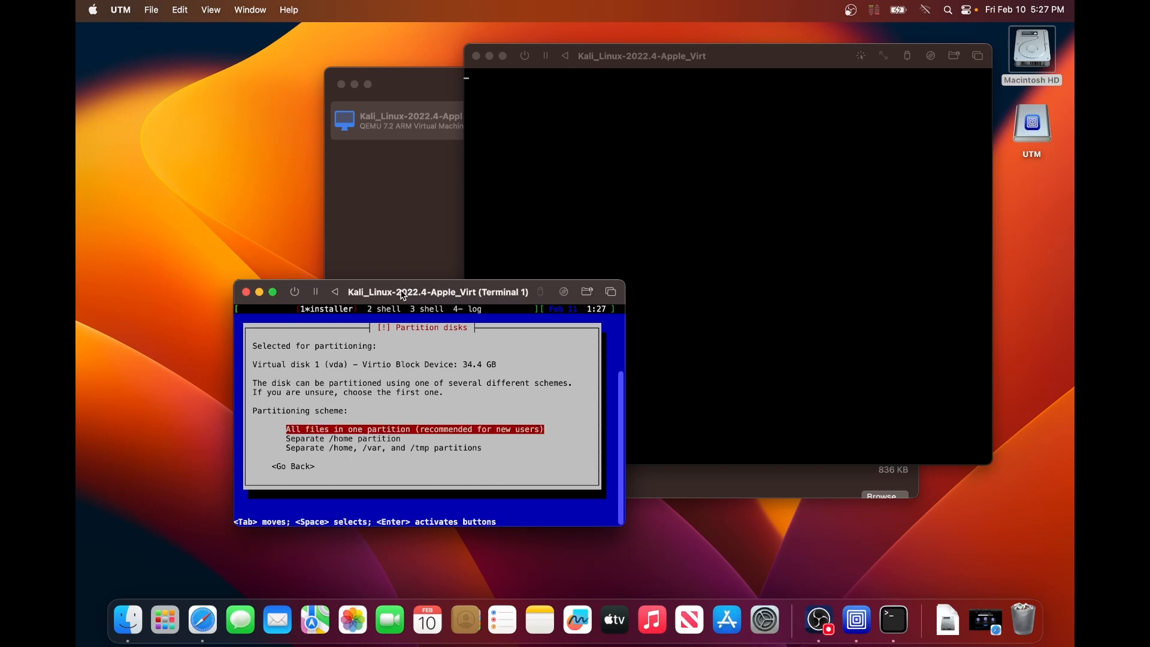
key("Return")
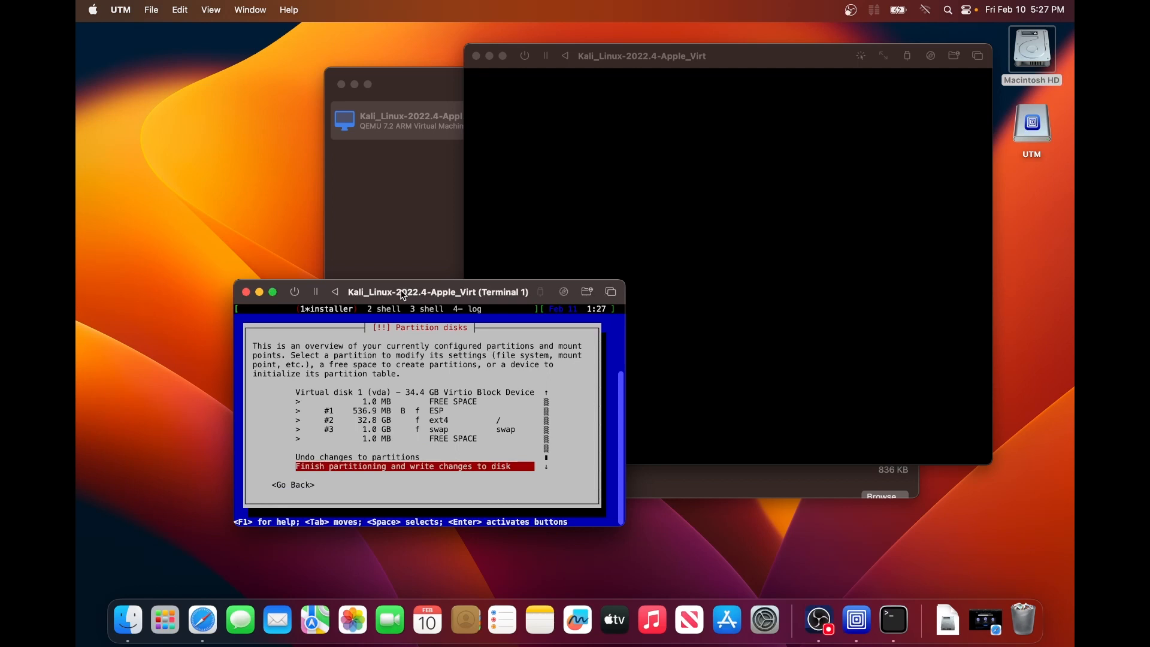
key("Return")
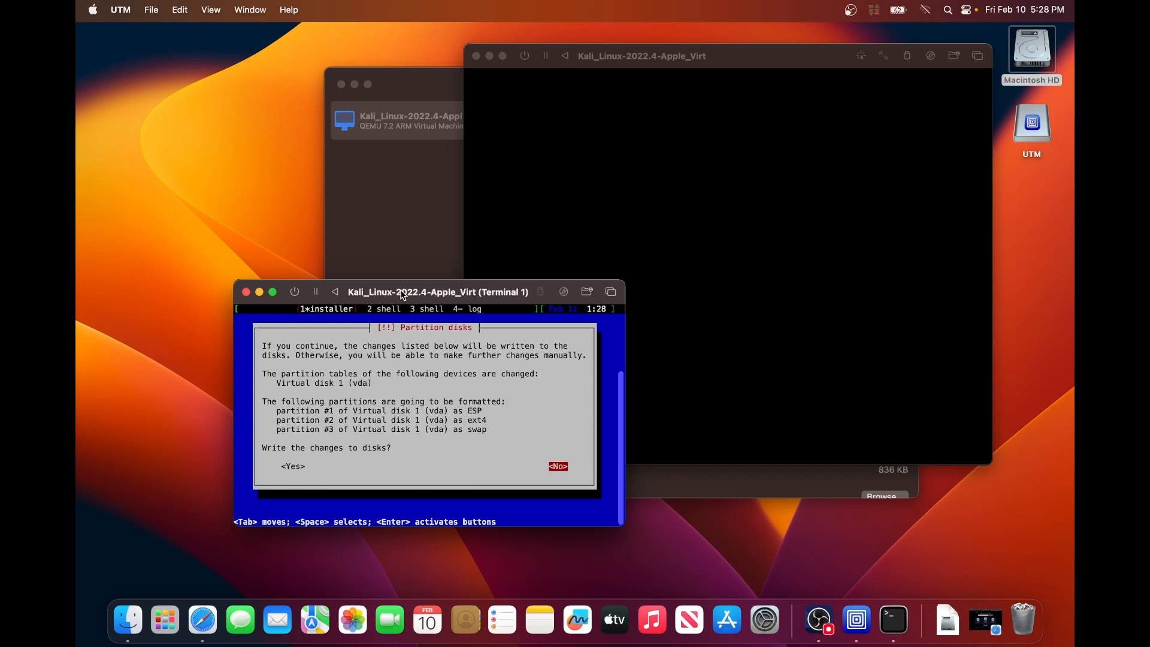
key("Tab")
key("Return")
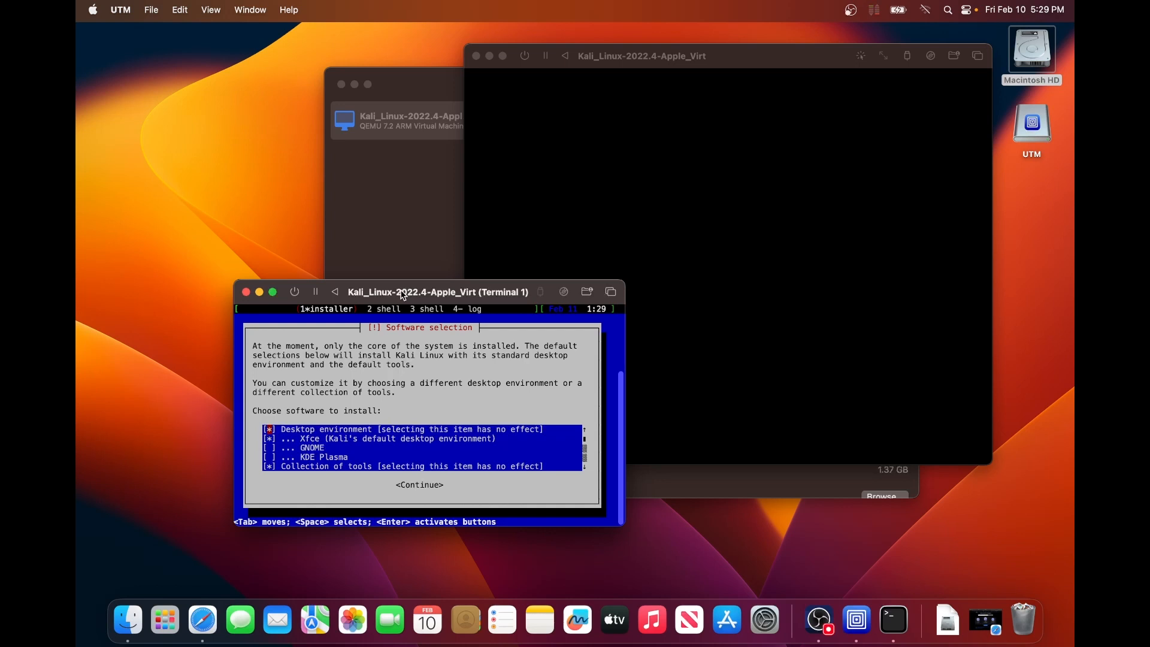
Install the default software selection with the Xfce desktop environment.
key("Tab")
key("Return")
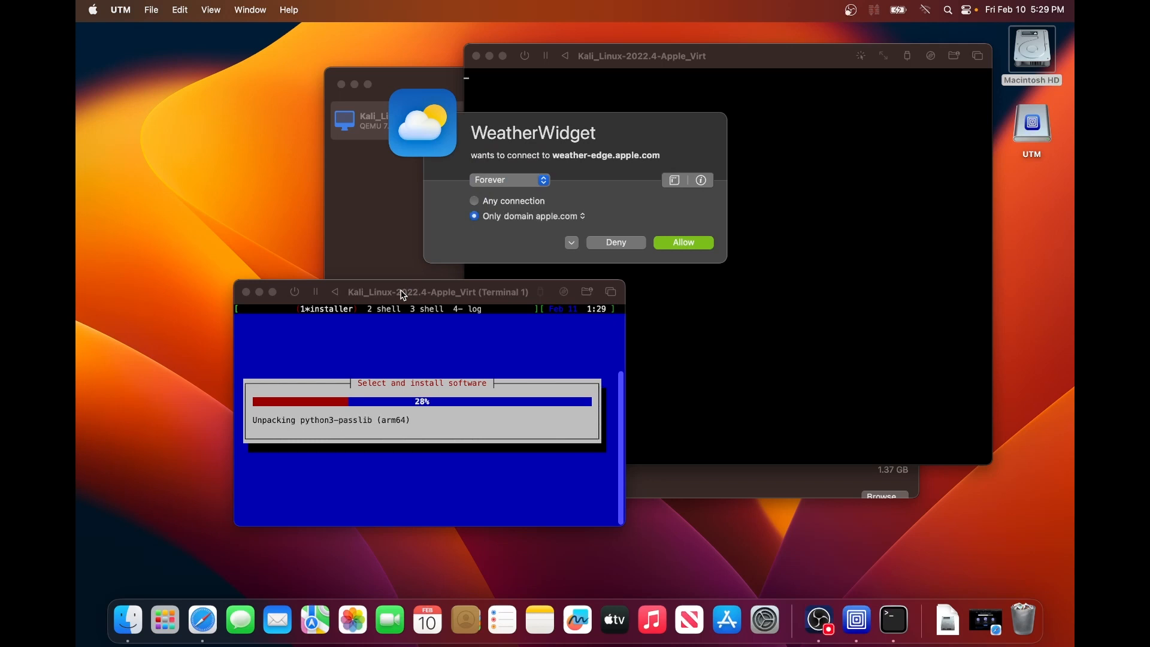
Deny WeatherWidget's connection requests for the apple.com and apple.news domains.
left_click(623, 245)
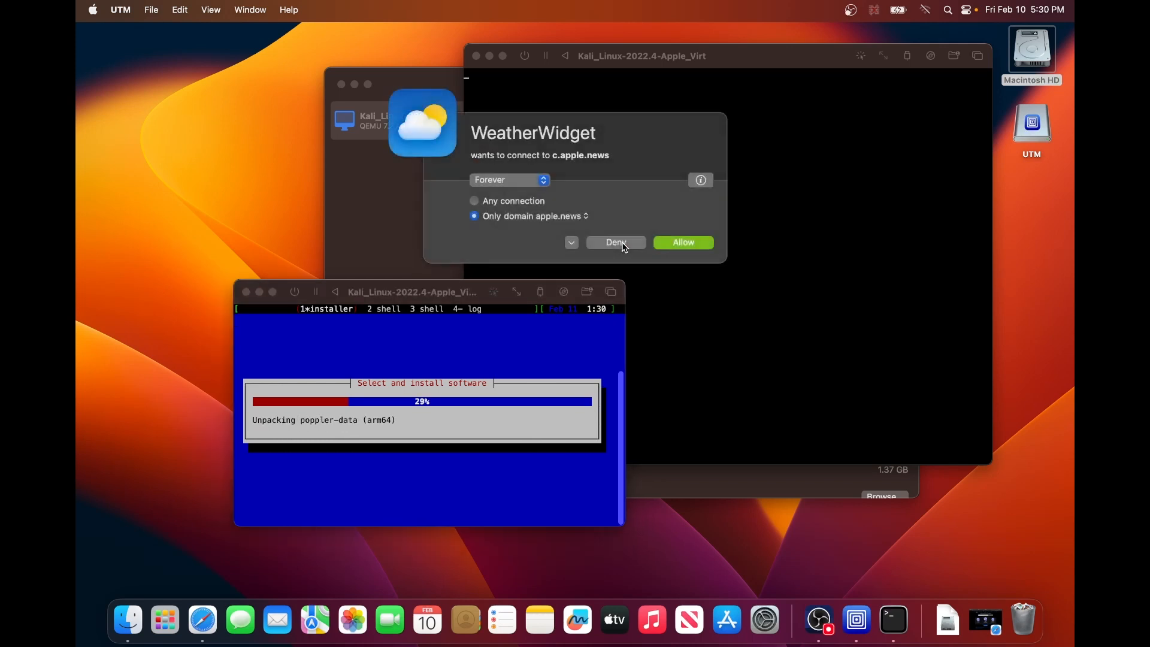
left_click(623, 244)
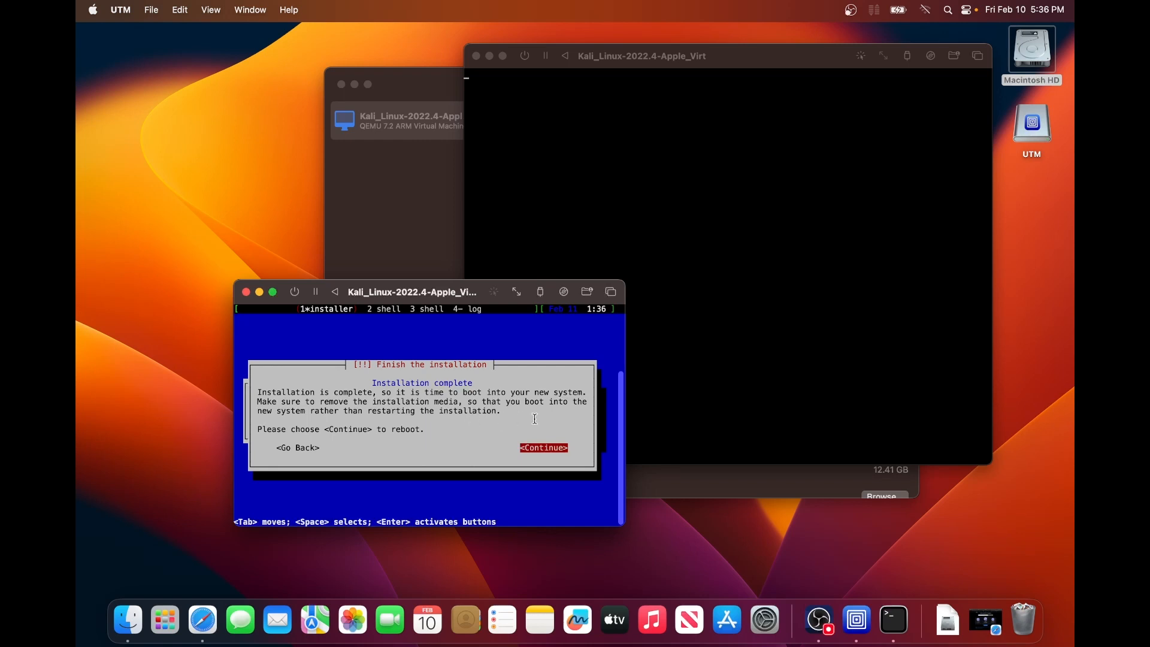
Eject the kali-linux-2022.4-installer-arm64.iso image from the CD/DVD drive, finish the installation by rebooting, and bring the virtual machine's display window forward.
left_click(564, 292)
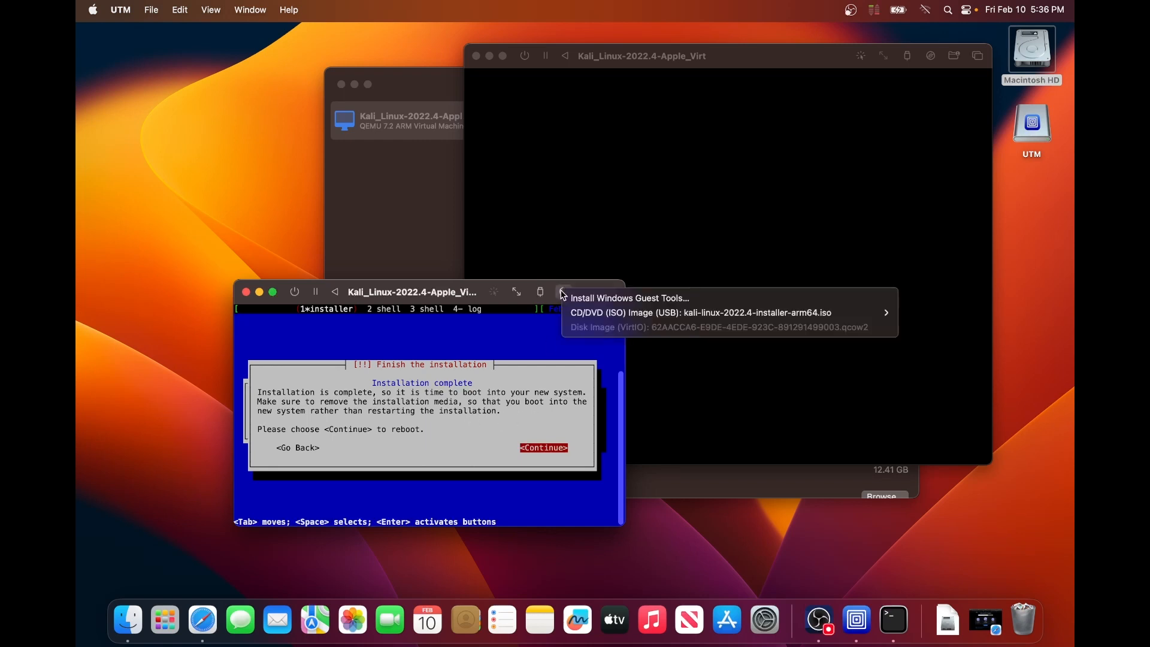
mouse_move(587, 315)
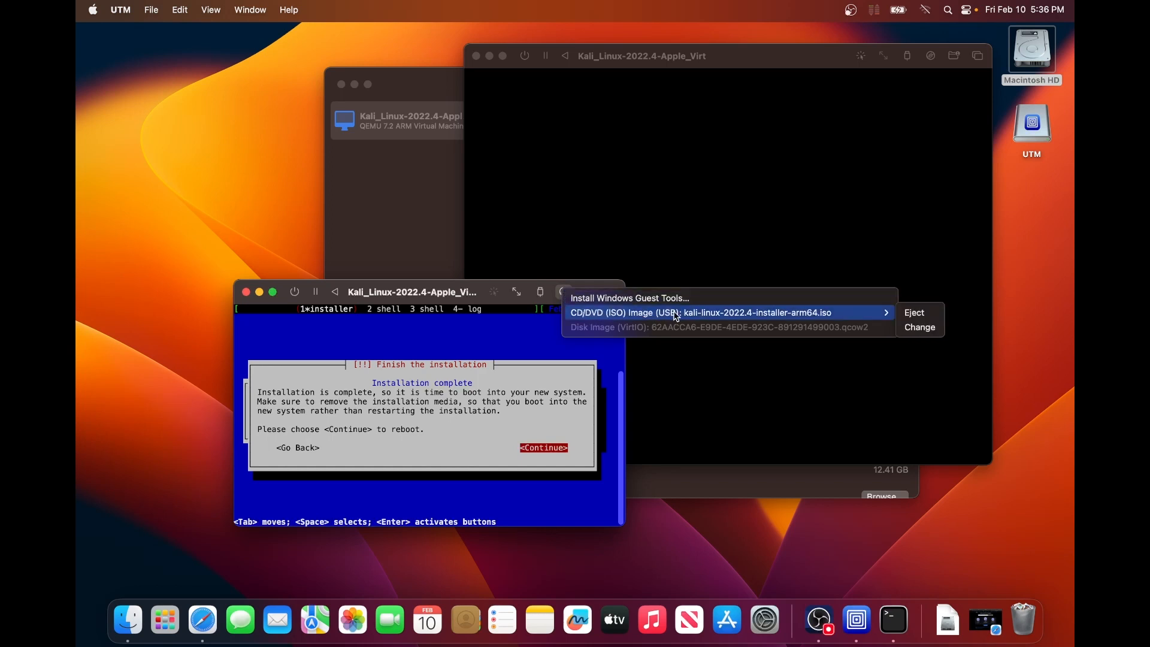
left_click(915, 312)
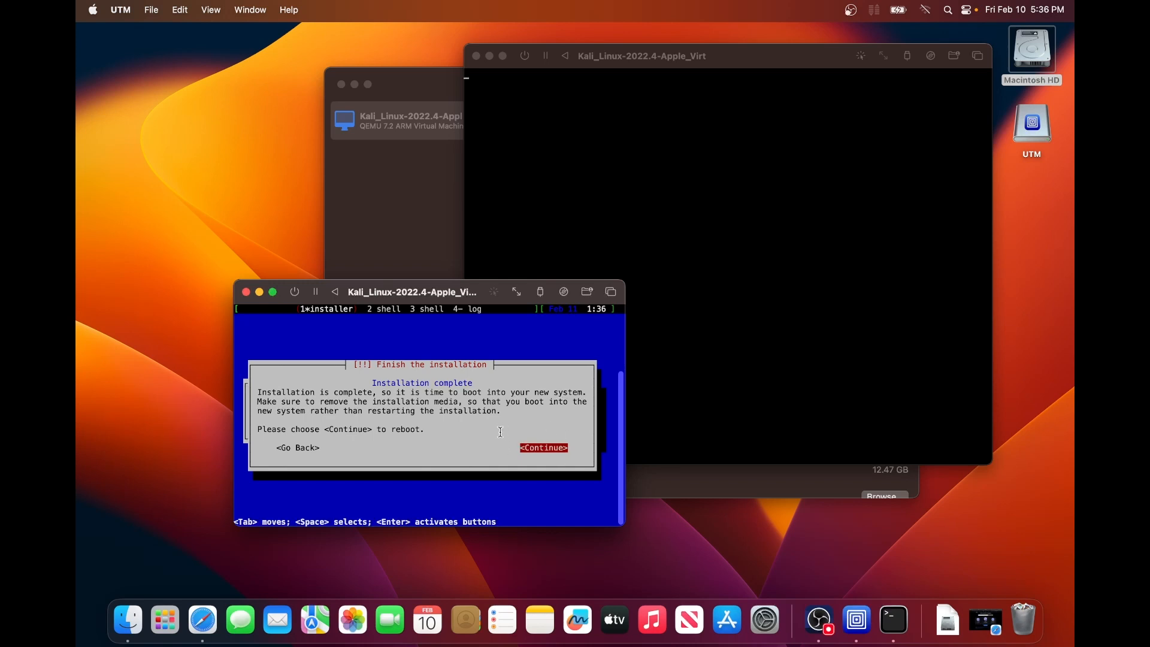
key("Return")
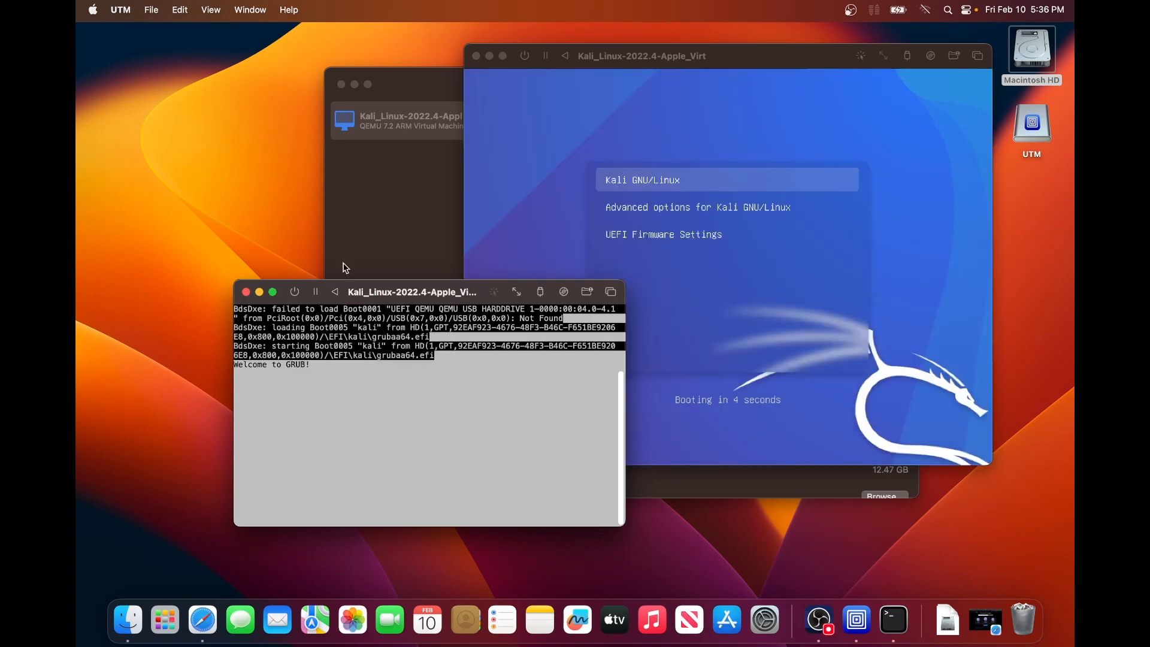
left_click(498, 182)
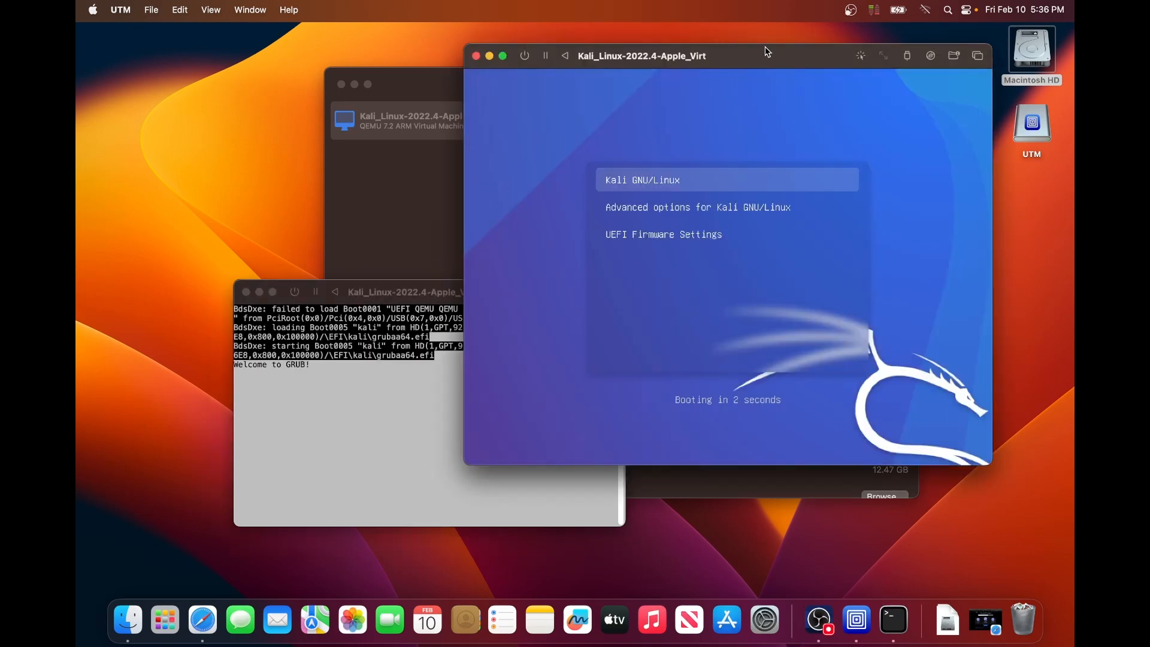
left_click_drag(773, 55, 607, 130)
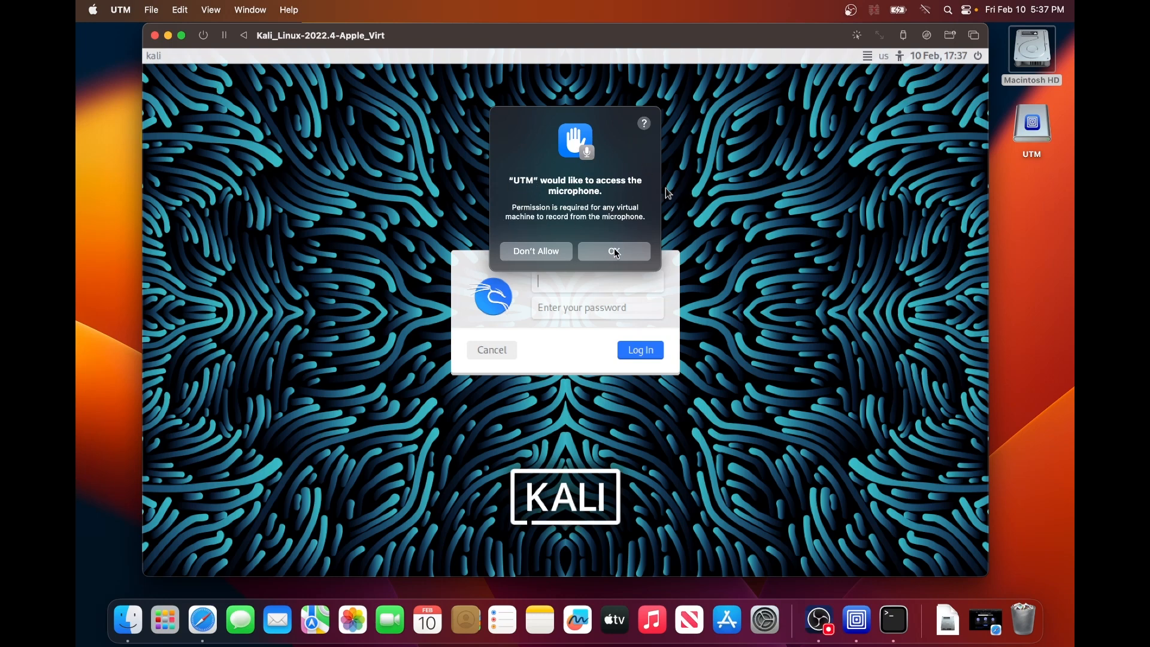
Deny UTM access to the microphone and log in to Kali as m1kali with the account password.
left_click(550, 254)
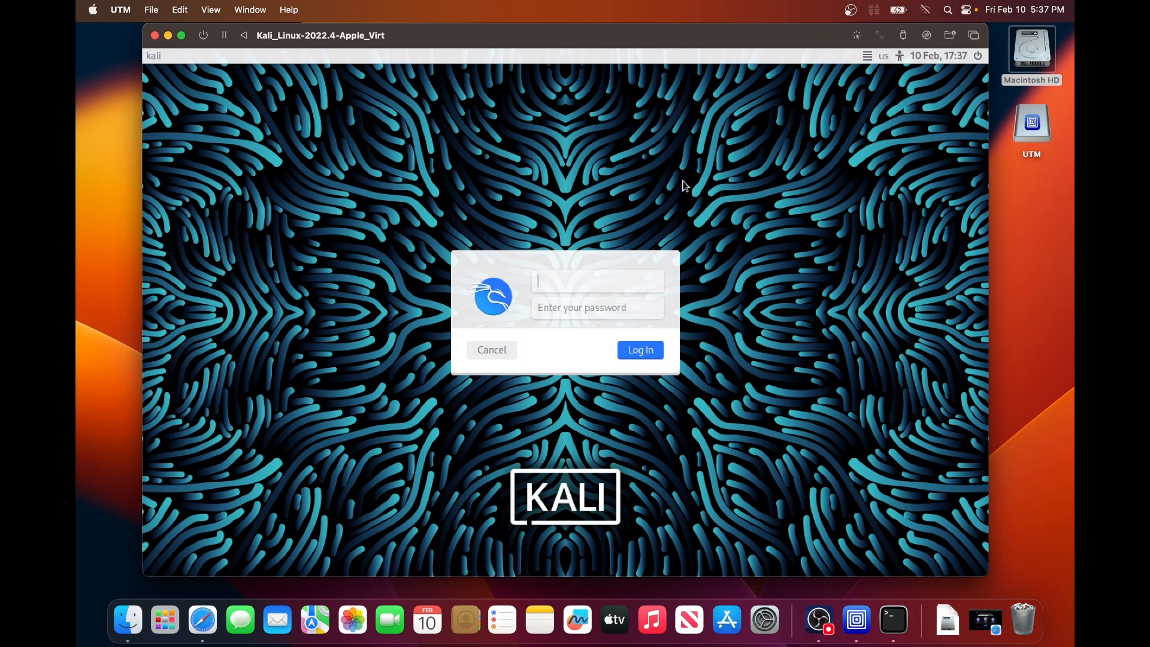
type("m1kali")
key("Tab")
type("••••••••••••••••")
key("Return")
type("••••")
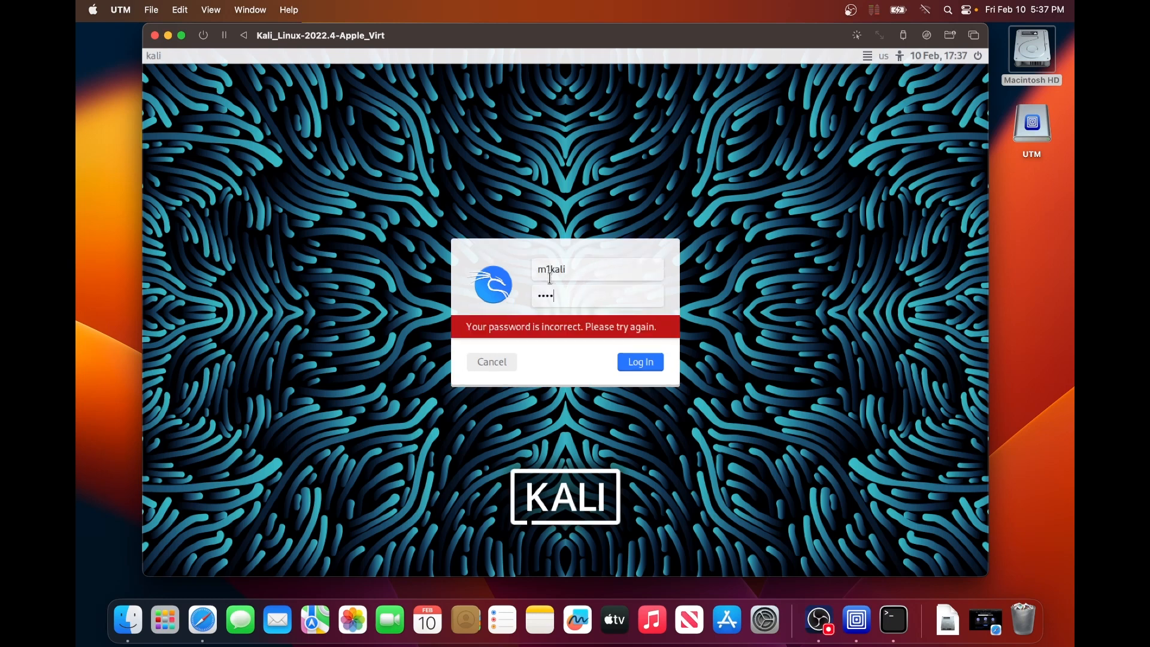
type("••••••••••••")
key("Return")
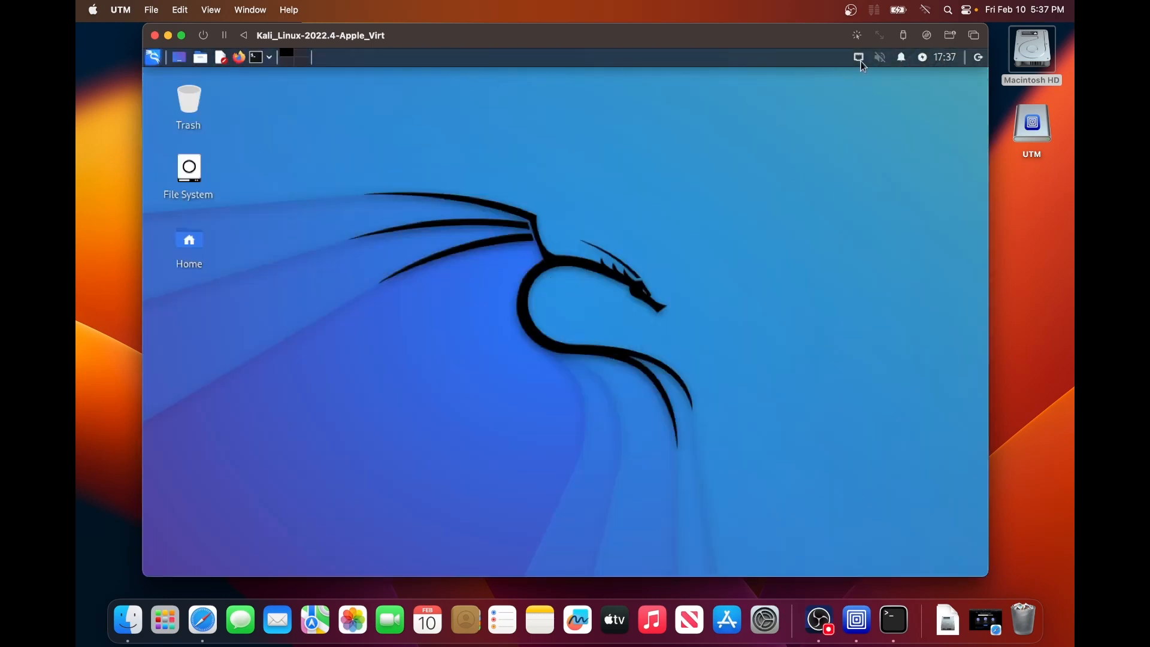
Open a terminal in Kali and run ip a to check the IP address of the eth0 interface.
mouse_move(859, 59)
left_click(257, 59)
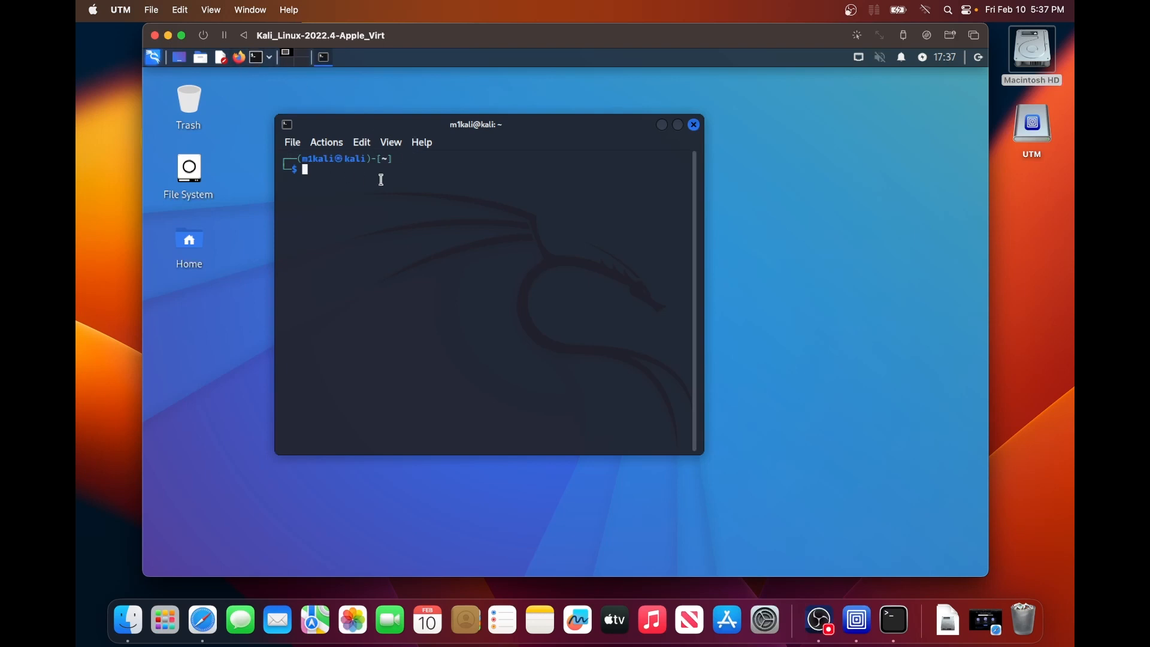
type("ip a")
key("Return")
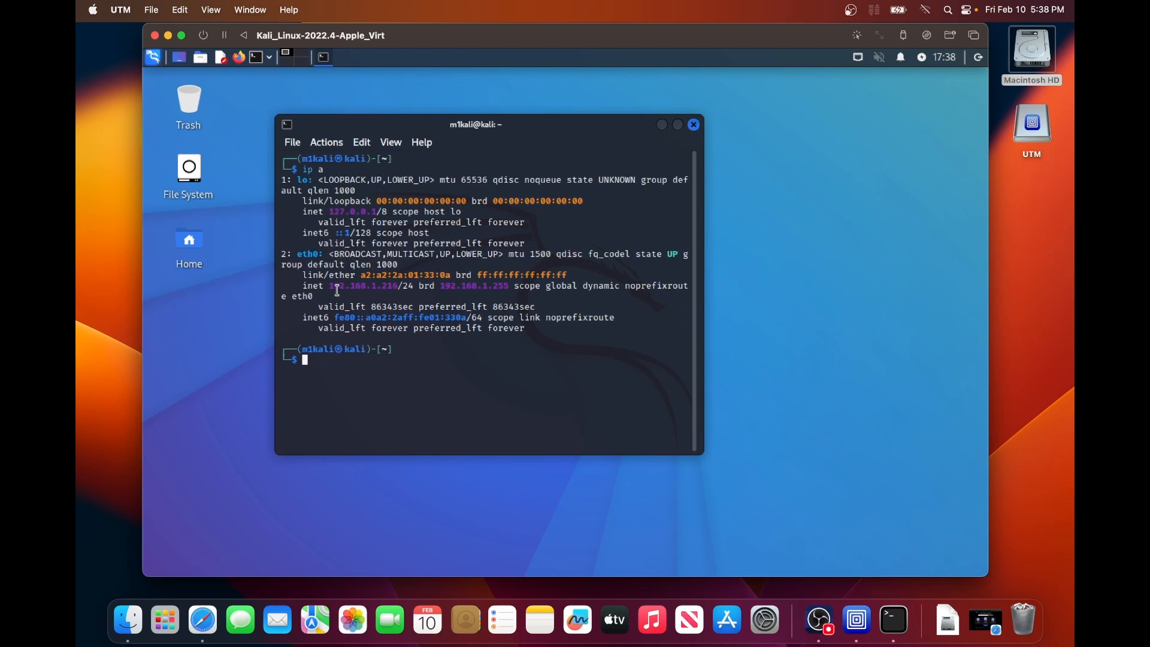
left_click_drag(325, 288, 390, 283)
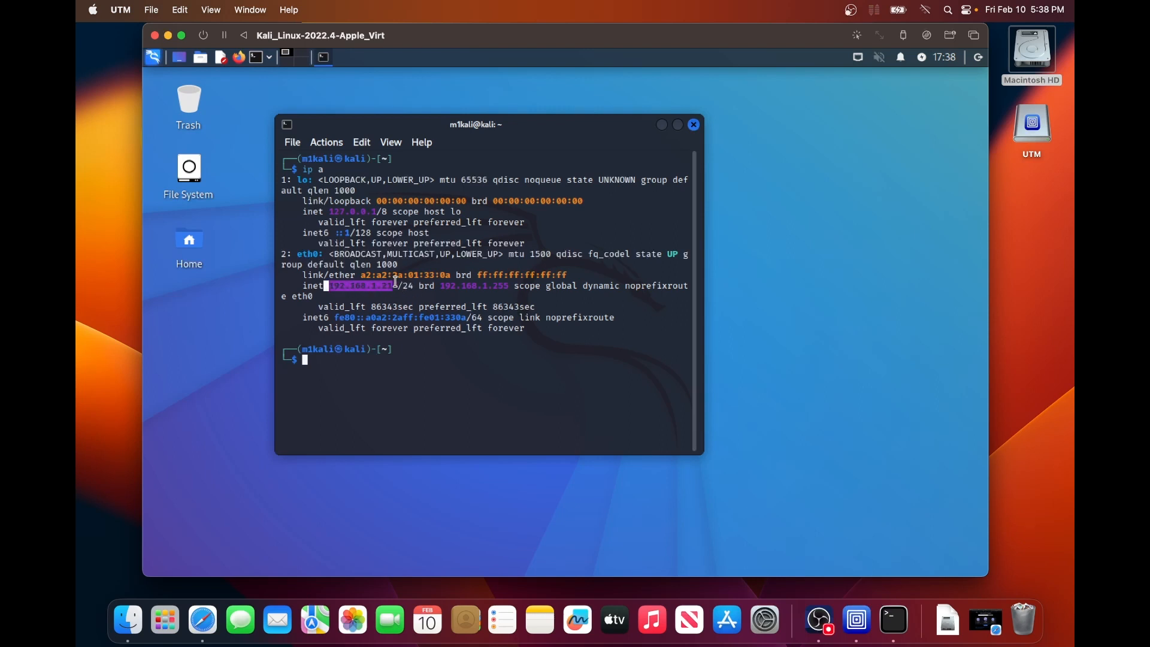
left_click(377, 287)
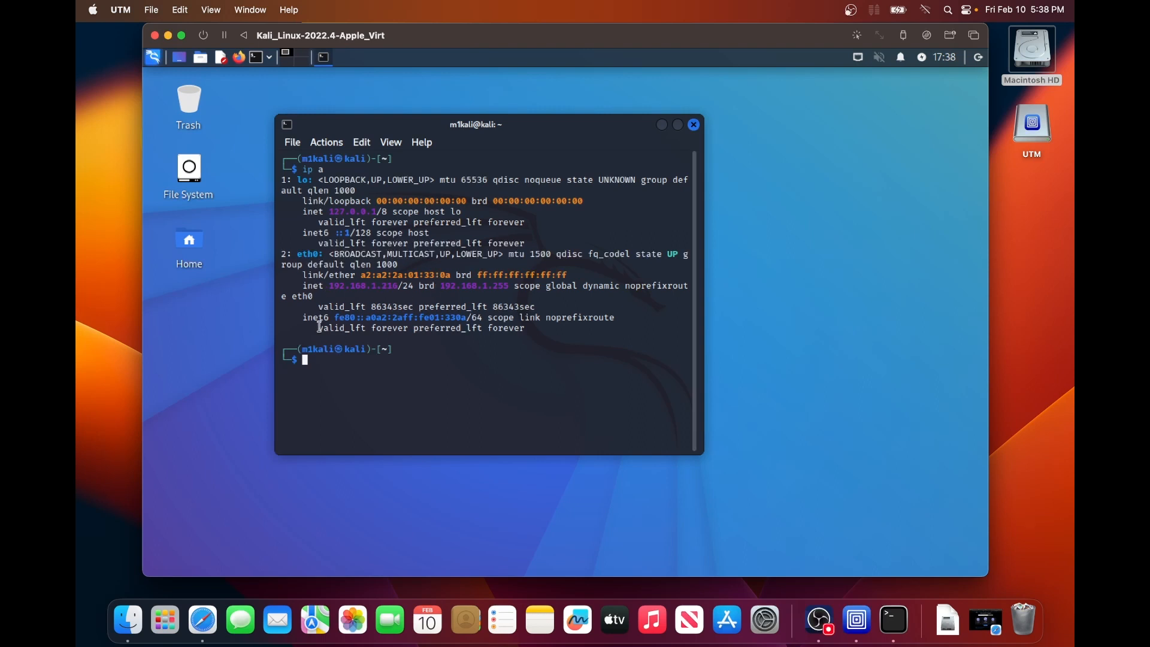
Test the internet connection by pinging lbcc.edu, and stop the ping after a few replies.
type("ping lbcc.edu")
key("Return")
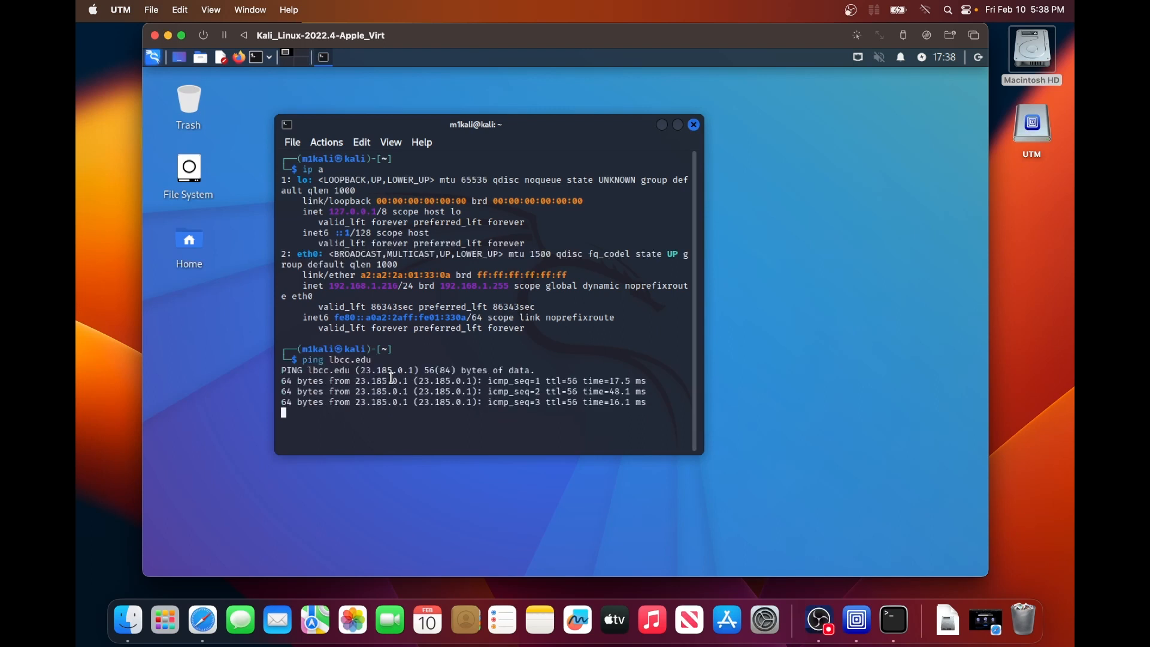
key("ctrl+c")
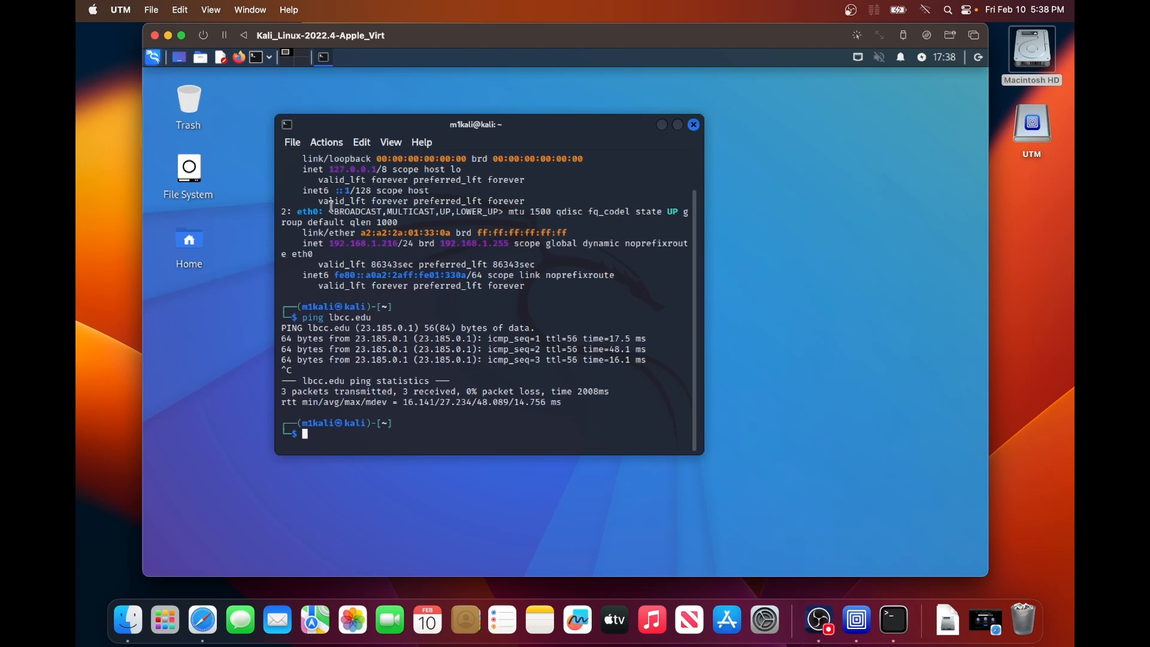
Open the tryhackme.com website in Kali's Firefox browser.
left_click(240, 57)
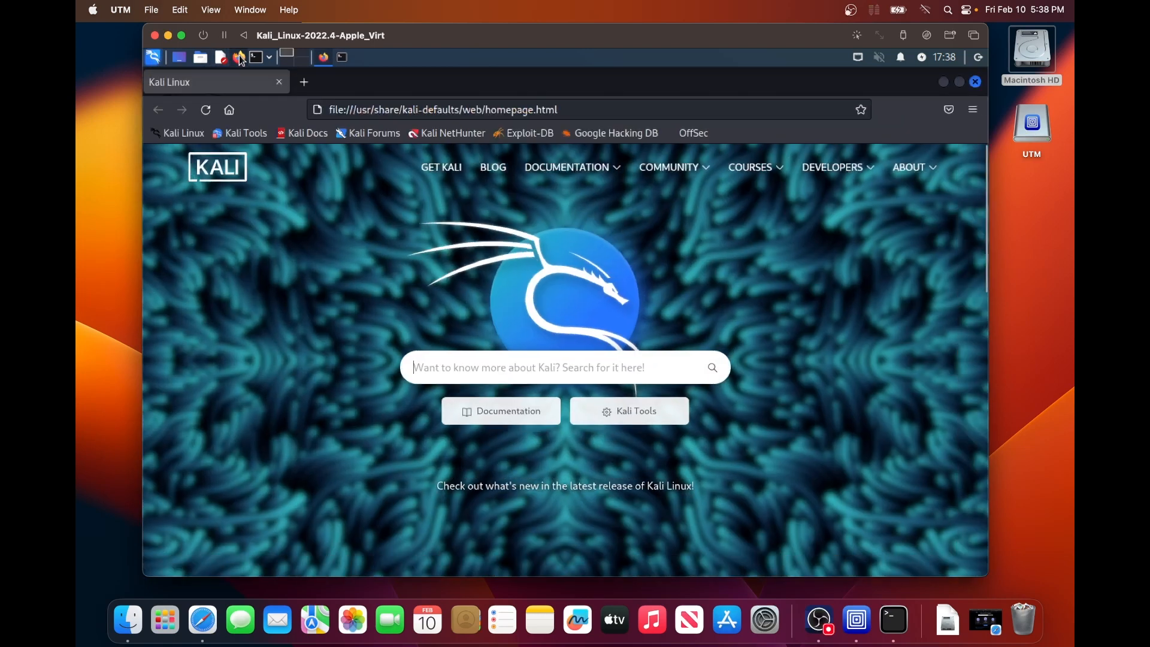
left_click(489, 103)
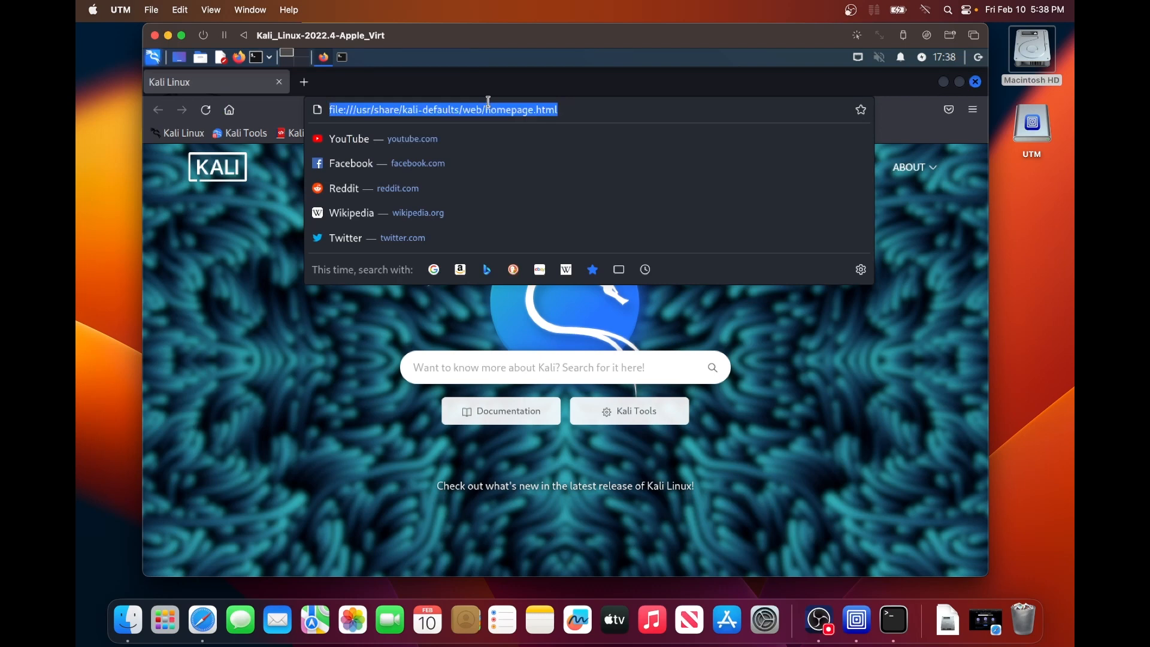
type("tryhackme")
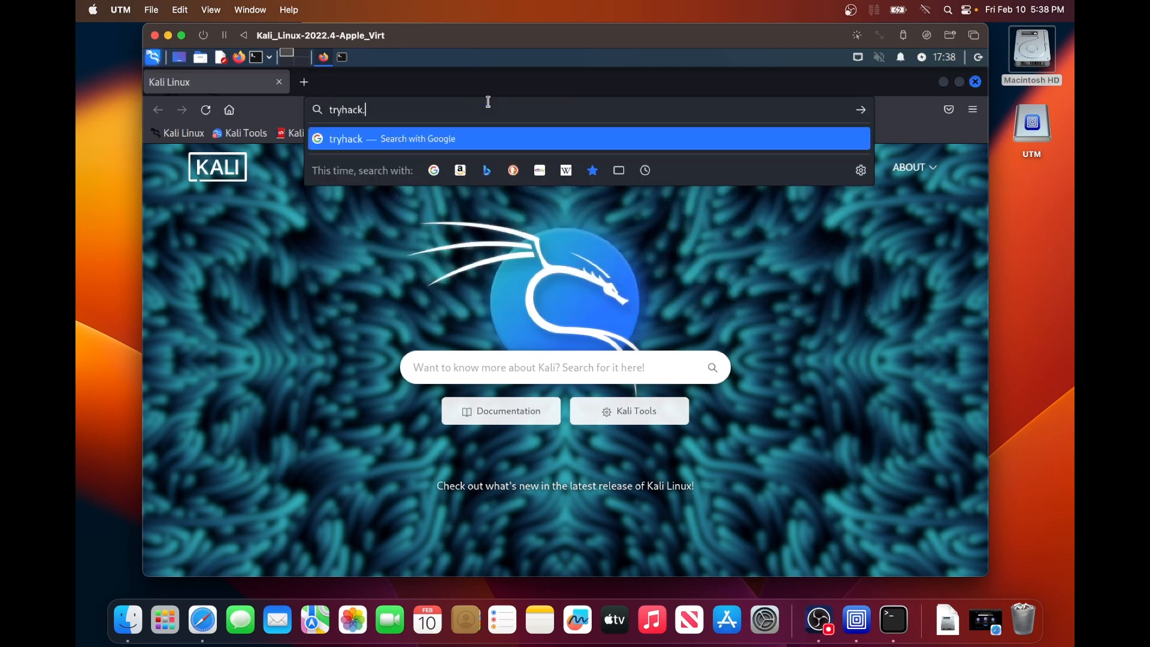
type(".com")
key("Return")
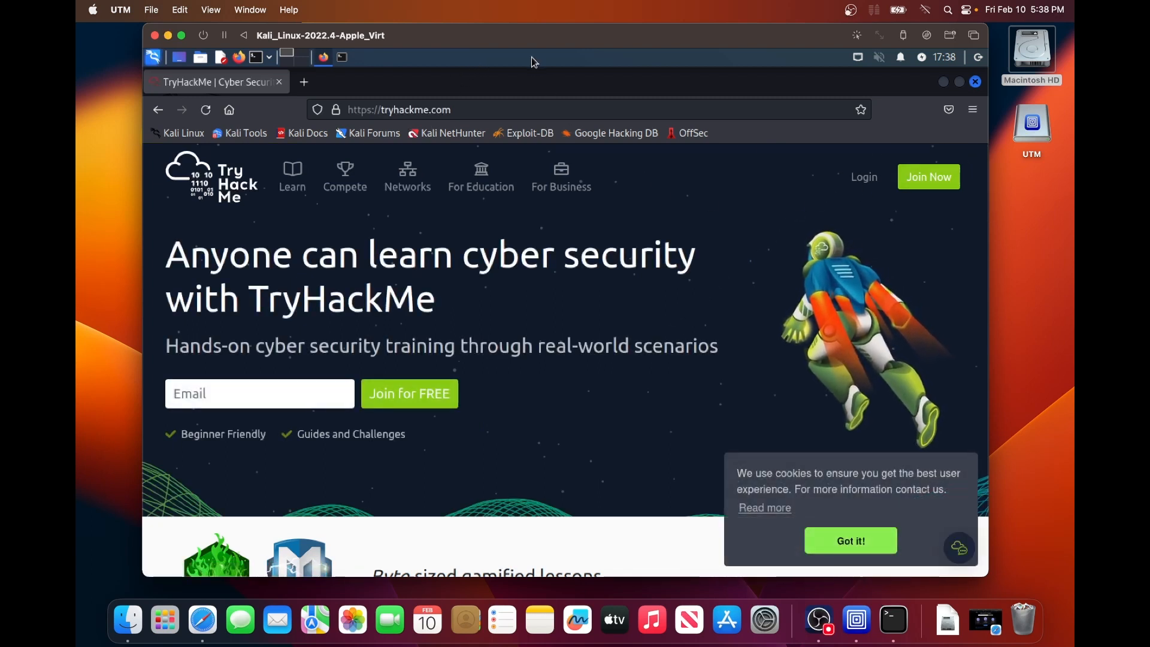
left_click_drag(563, 43, 549, 43)
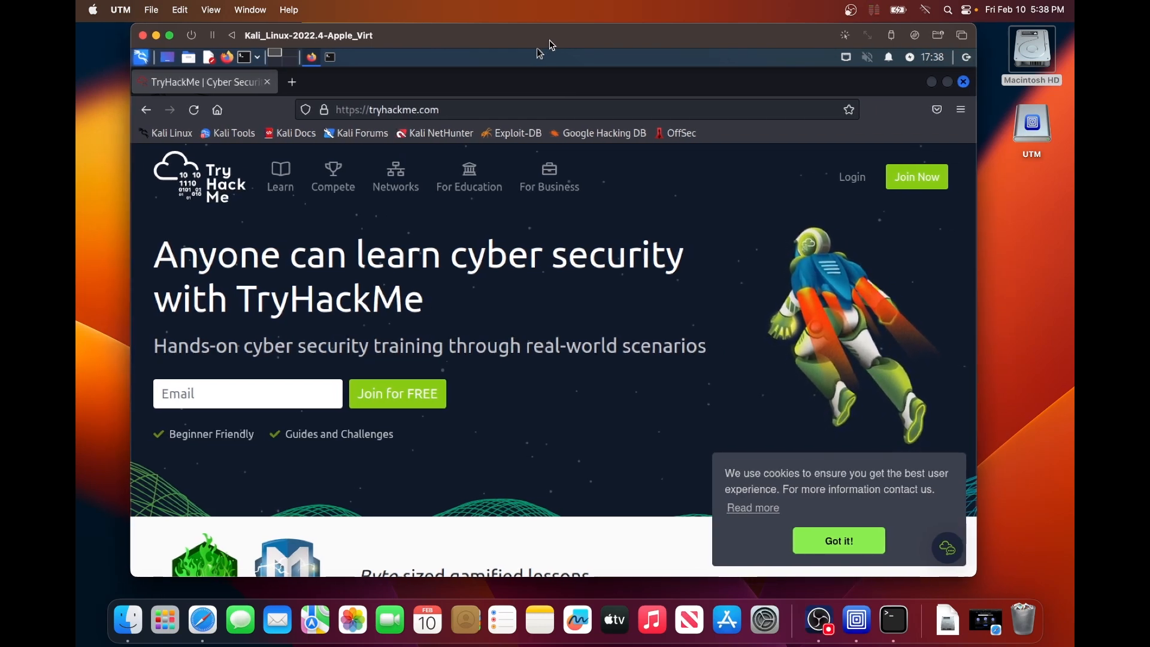
left_click_drag(548, 42, 572, 42)
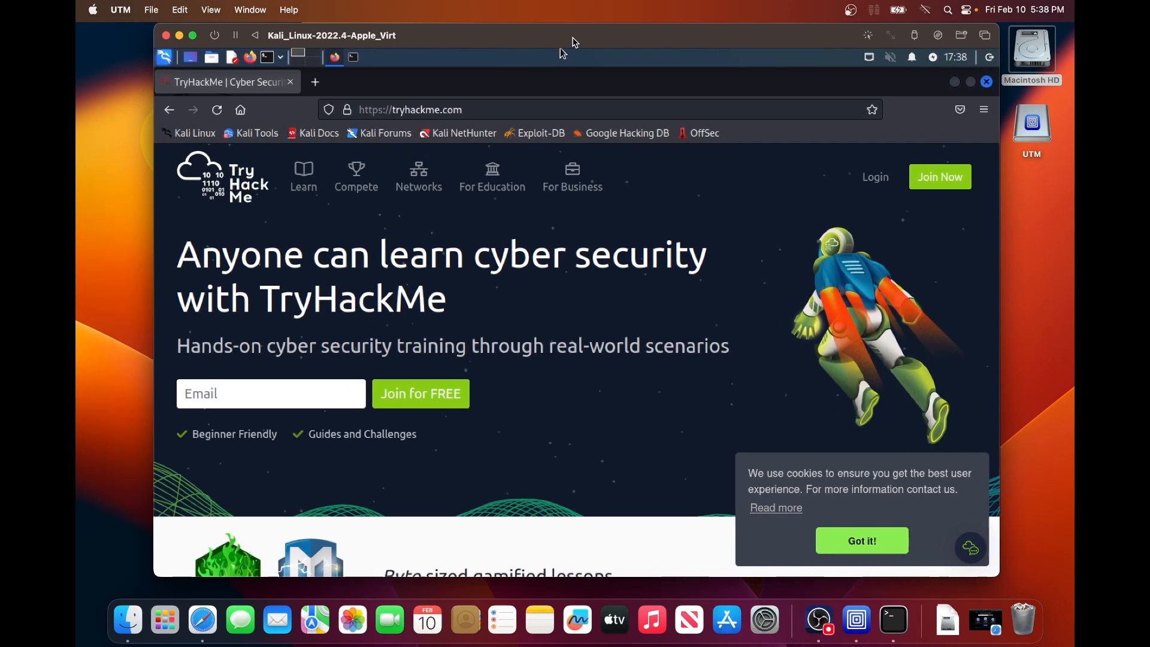
Bring the terminal back in front of the browser and close it.
left_click(355, 61)
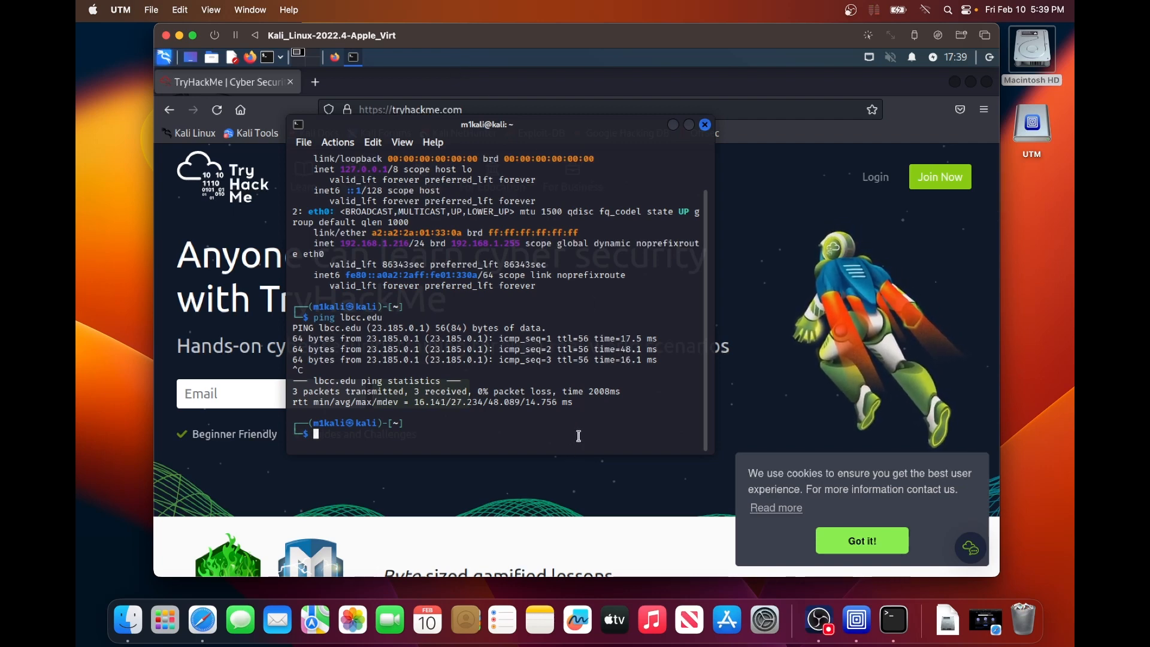
left_click(704, 125)
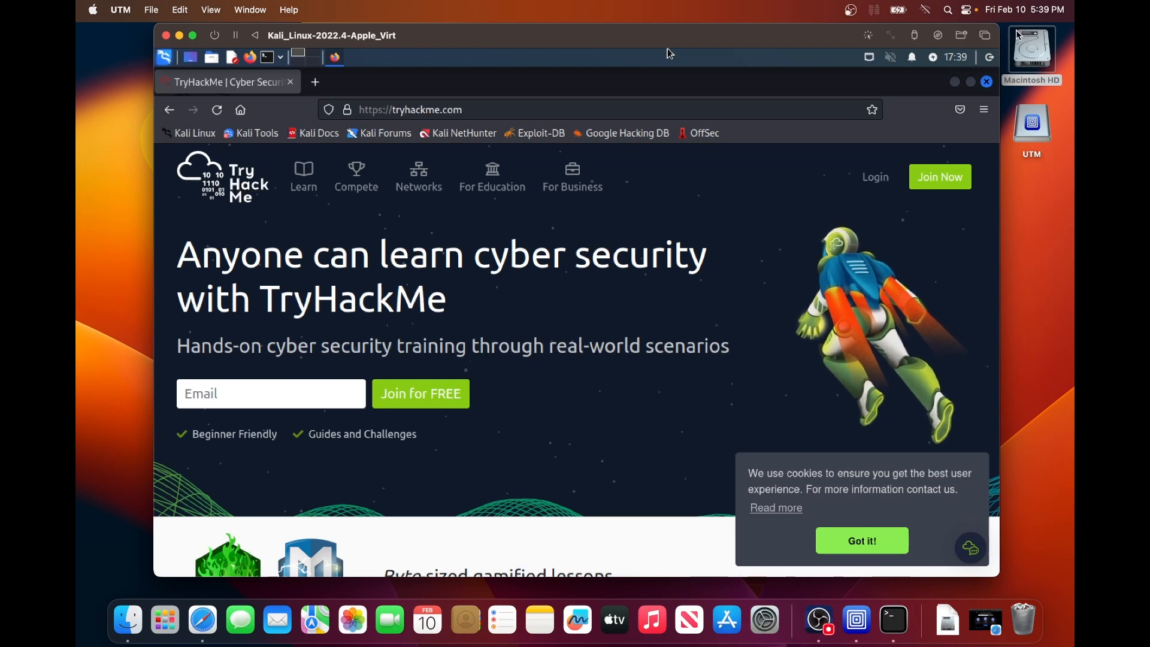
left_click(1002, 578)
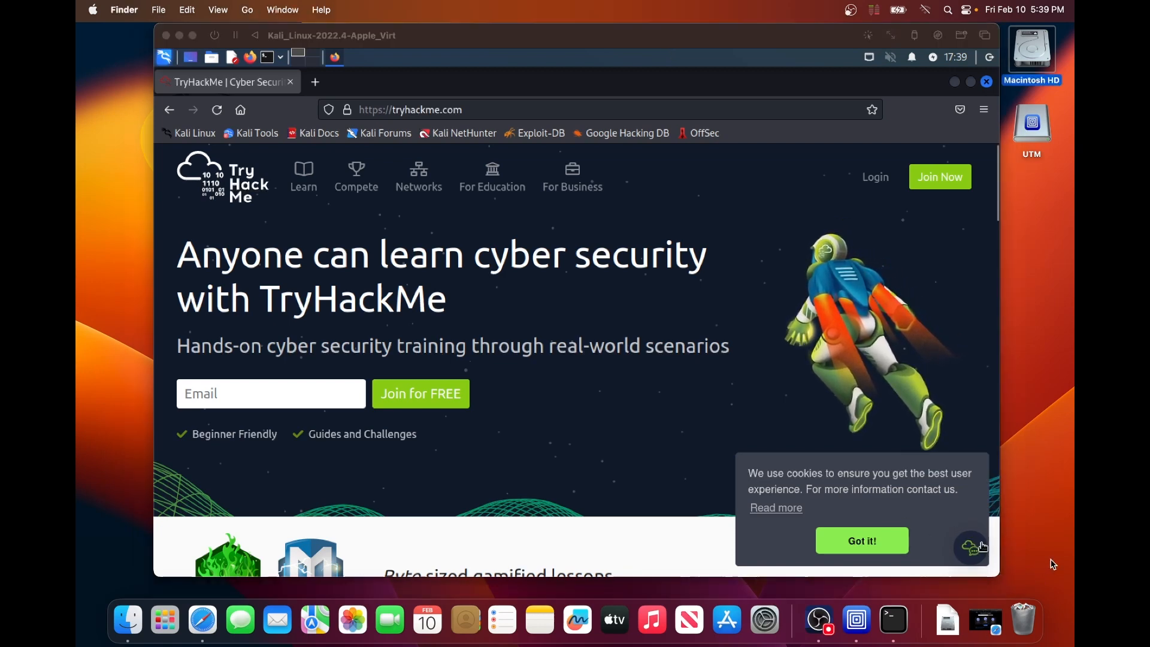
left_click(1020, 582)
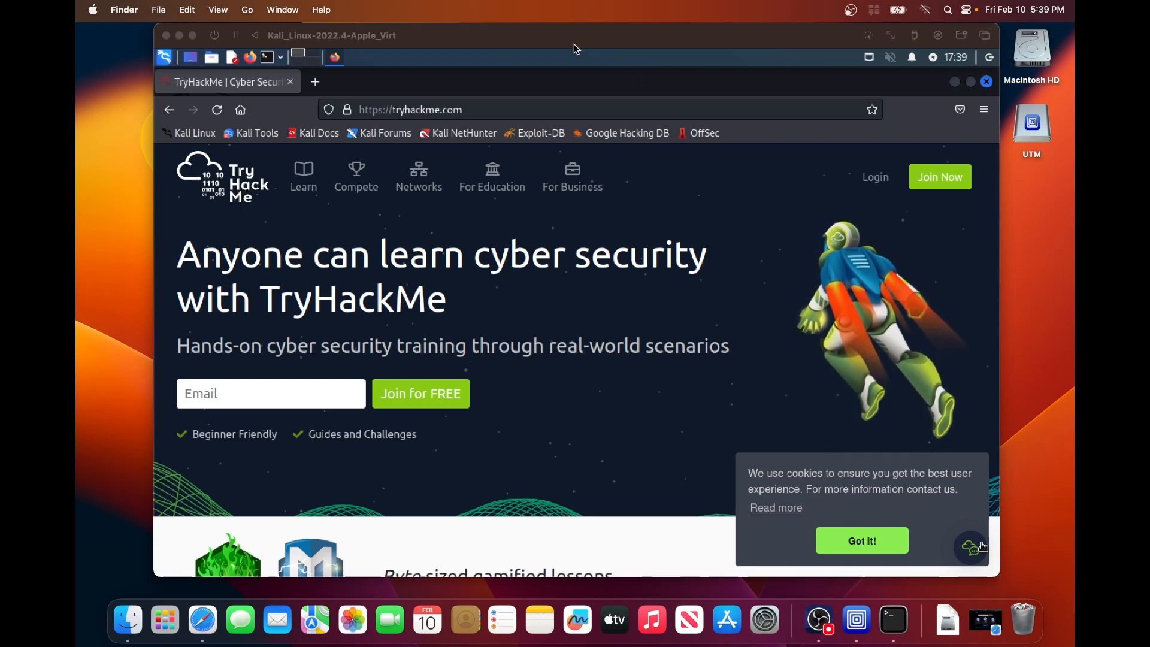
left_click_drag(577, 49, 609, 90)
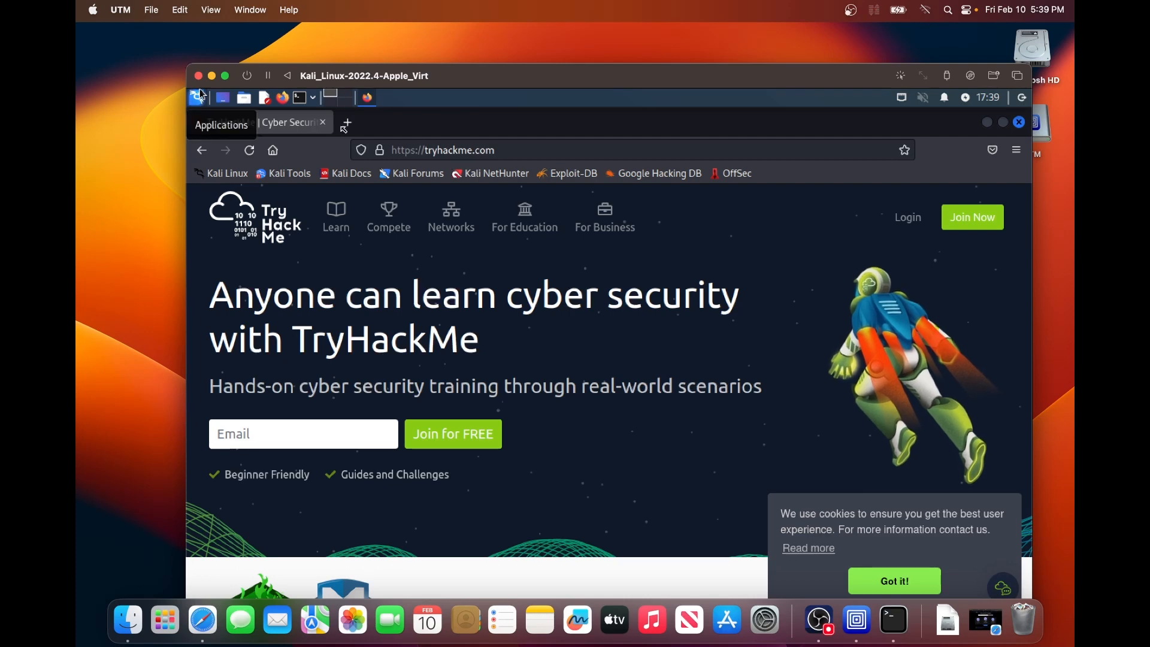
left_click_drag(492, 79, 449, 40)
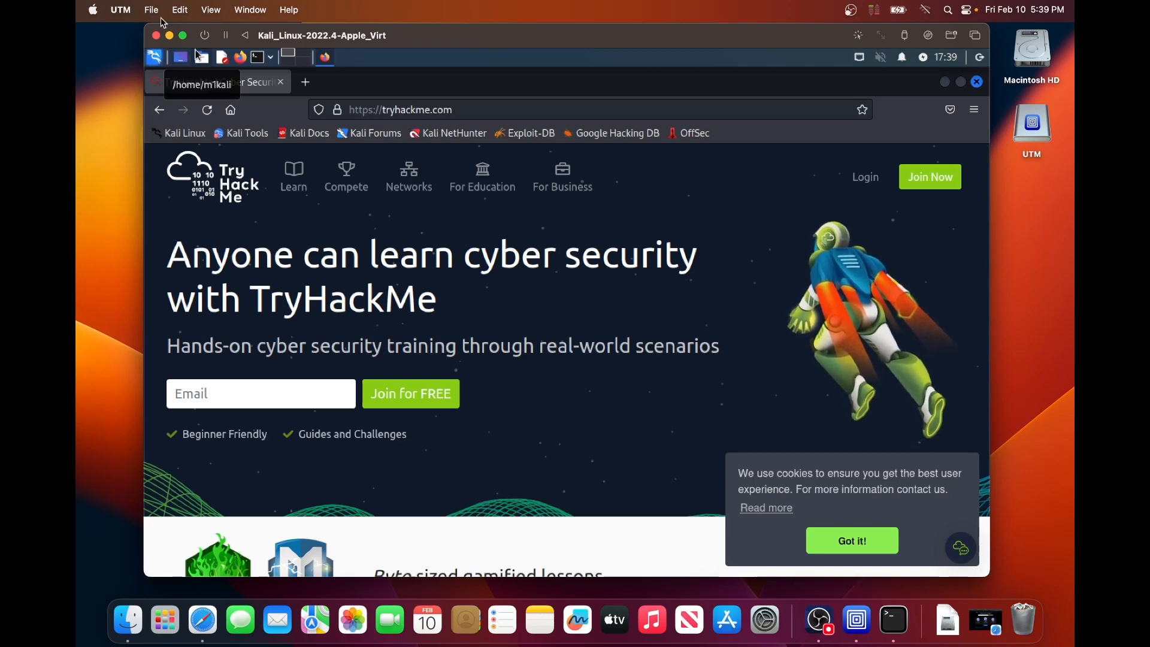
left_click(131, 9)
left_click(132, 9)
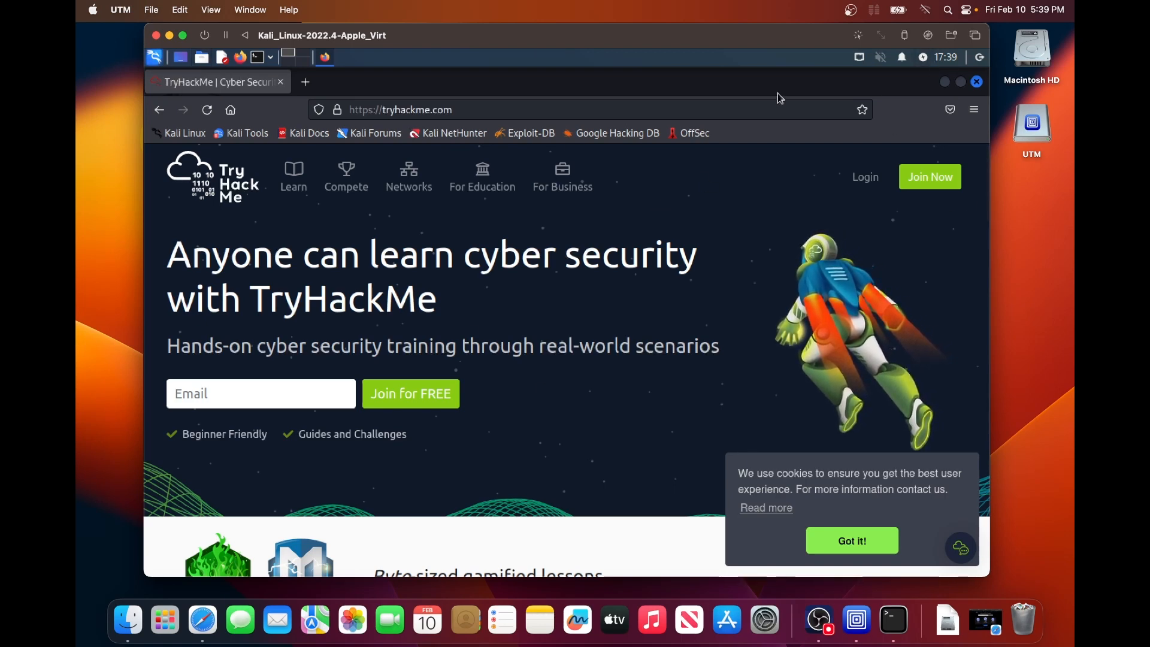
Shut down the Kali system and close the virtual machine's window.
left_click(980, 60)
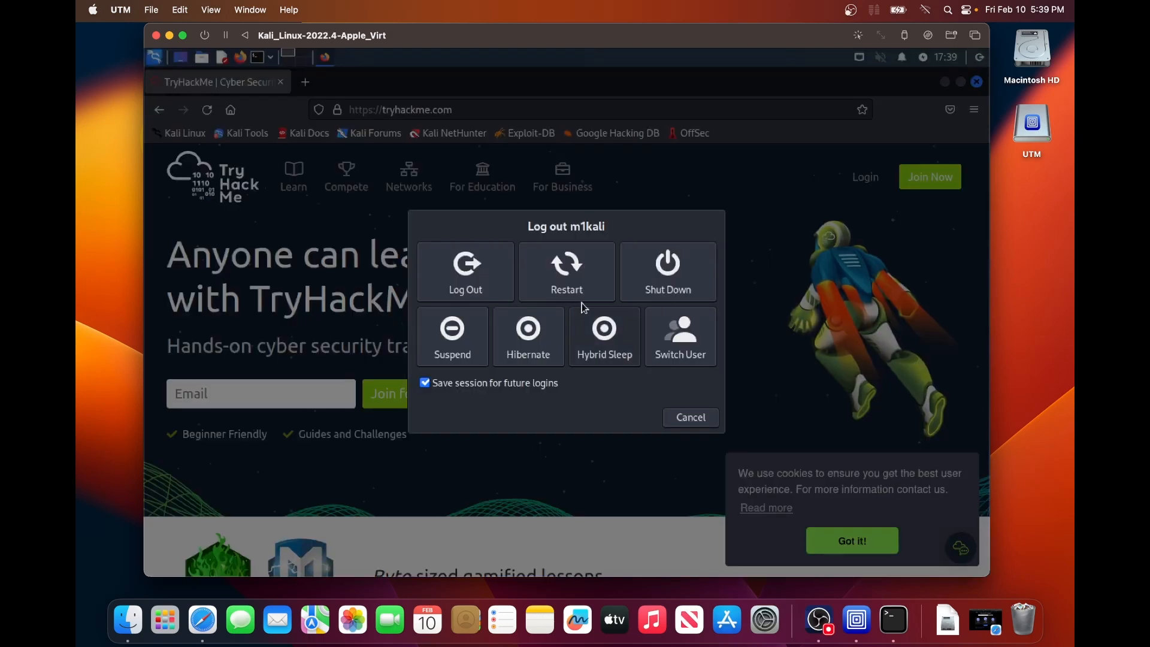
left_click(679, 275)
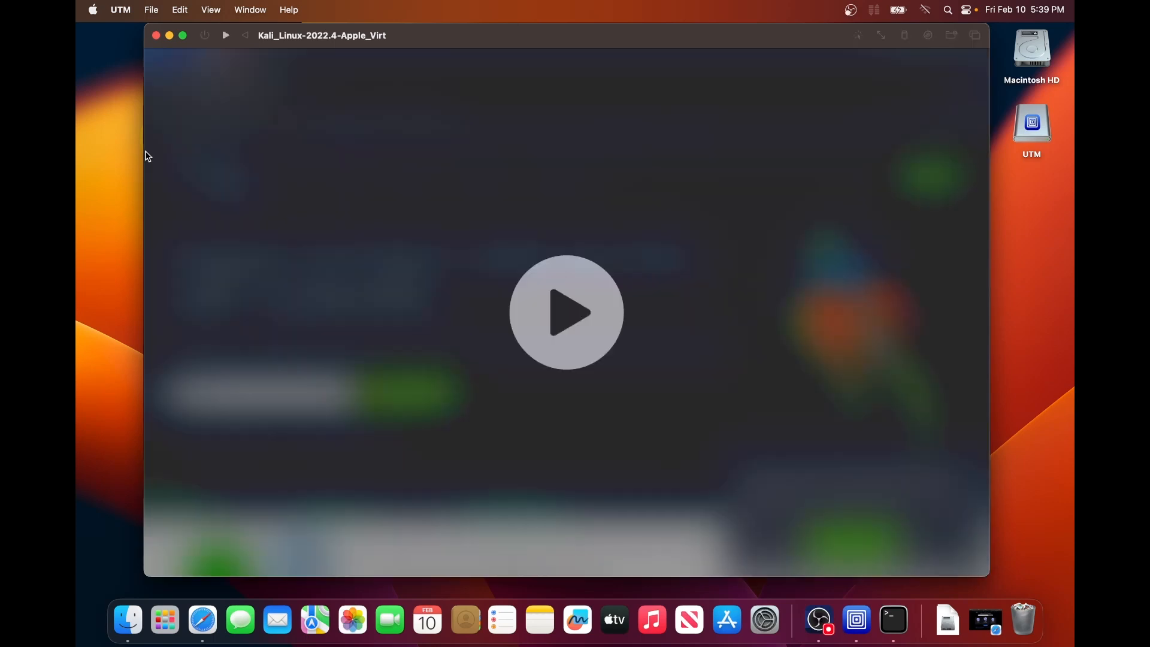
left_click(156, 36)
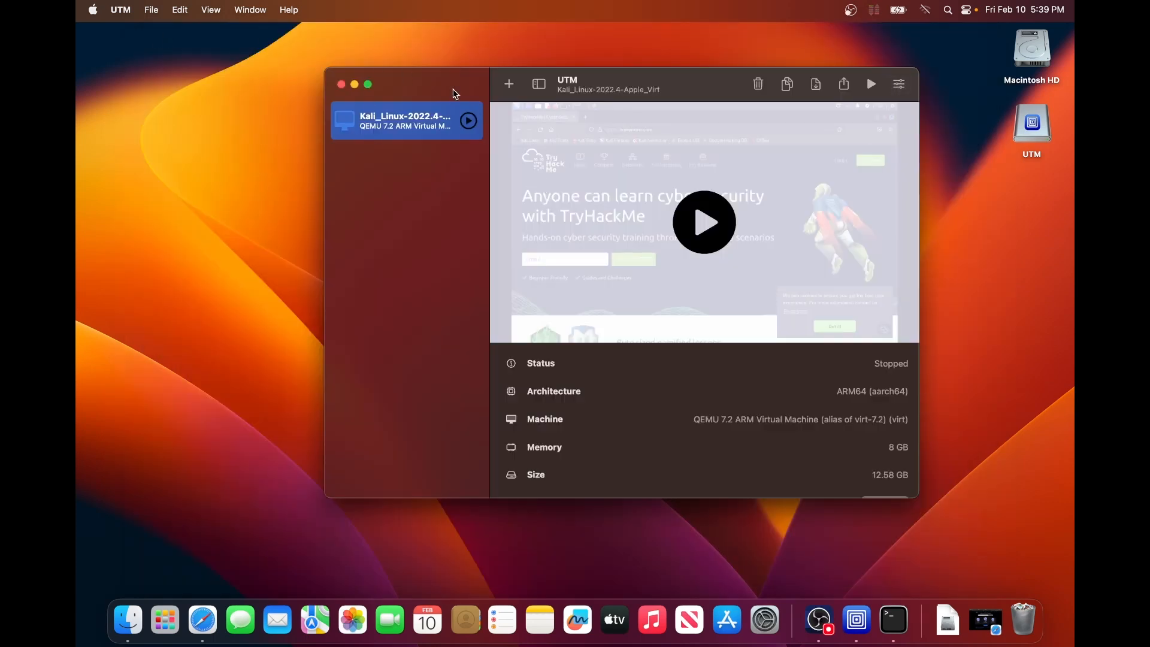
Clone the Kali_Linux-2022.4-Apple_Virt virtual machine.
left_click(901, 85)
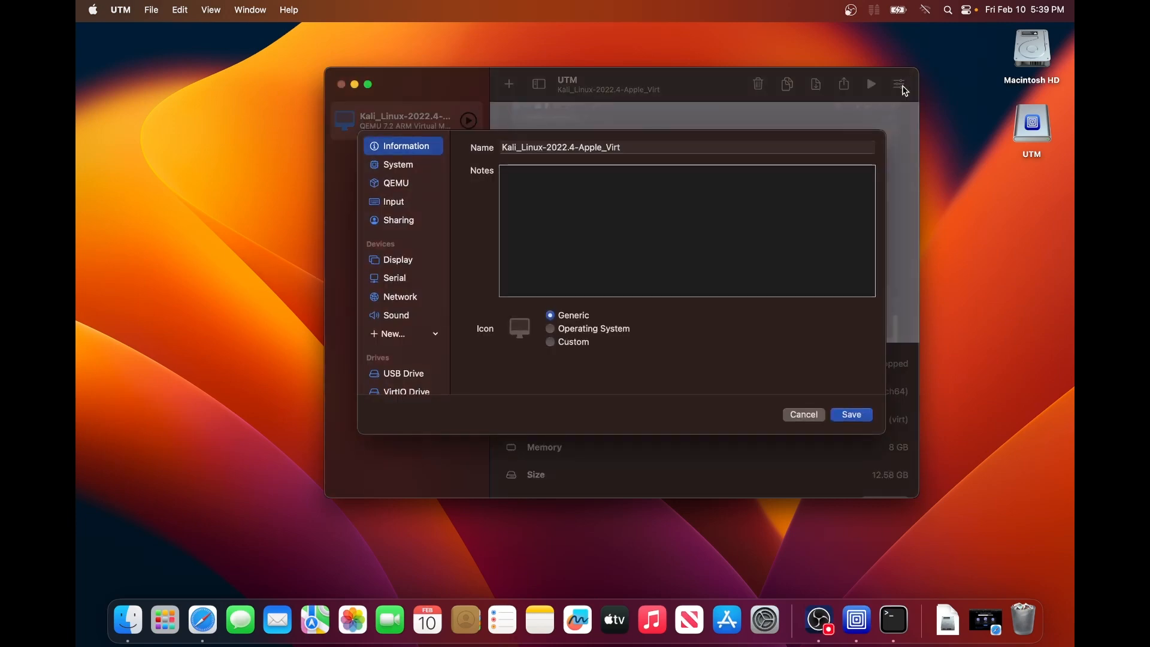
left_click(803, 415)
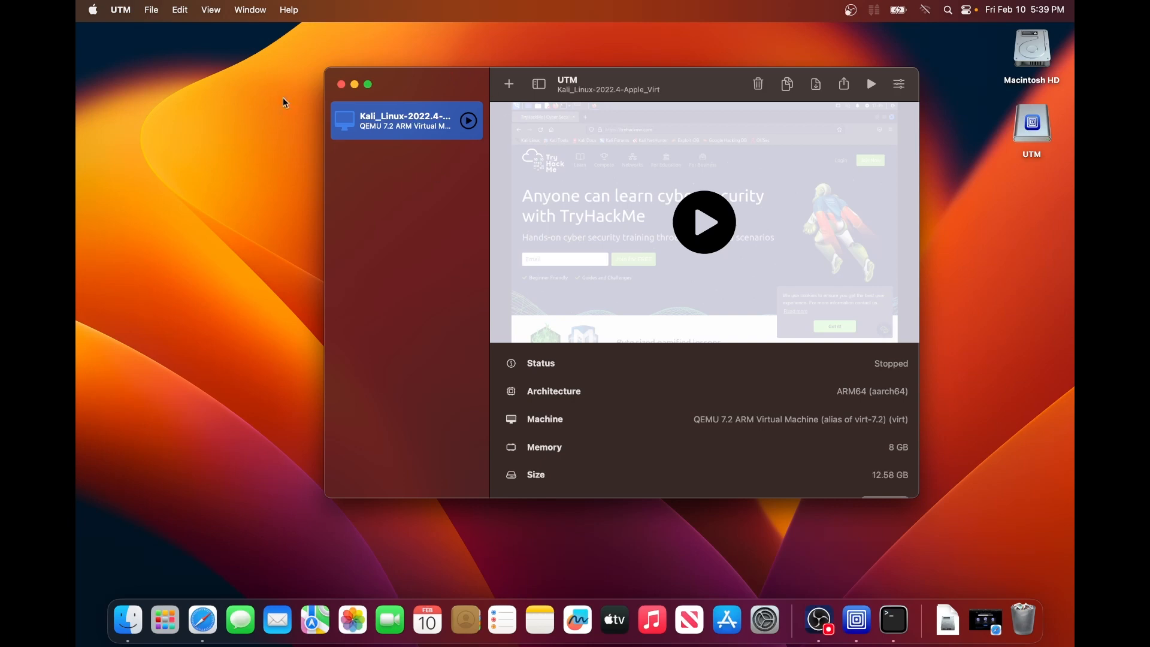
right_click(387, 120)
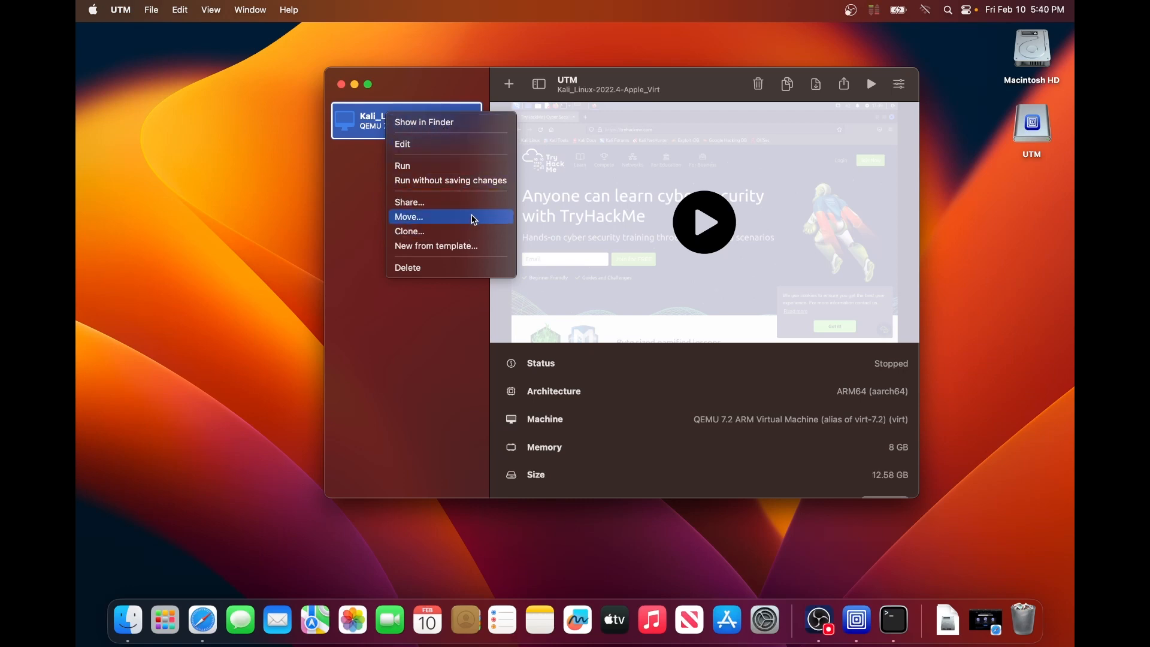
left_click(475, 231)
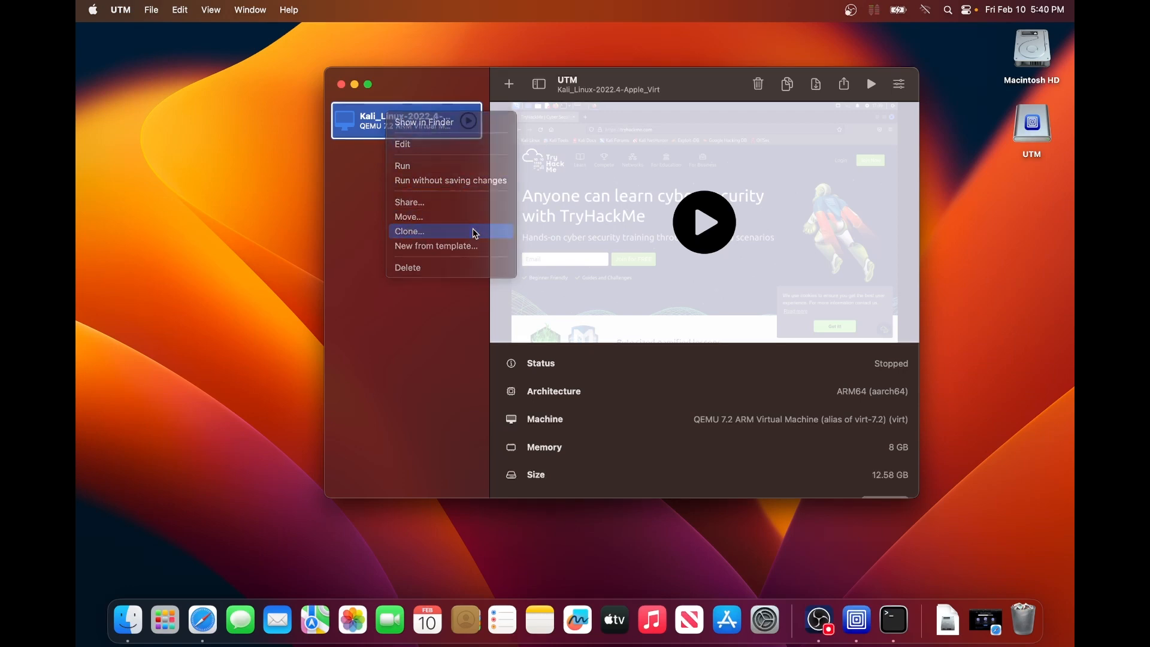
left_click(595, 328)
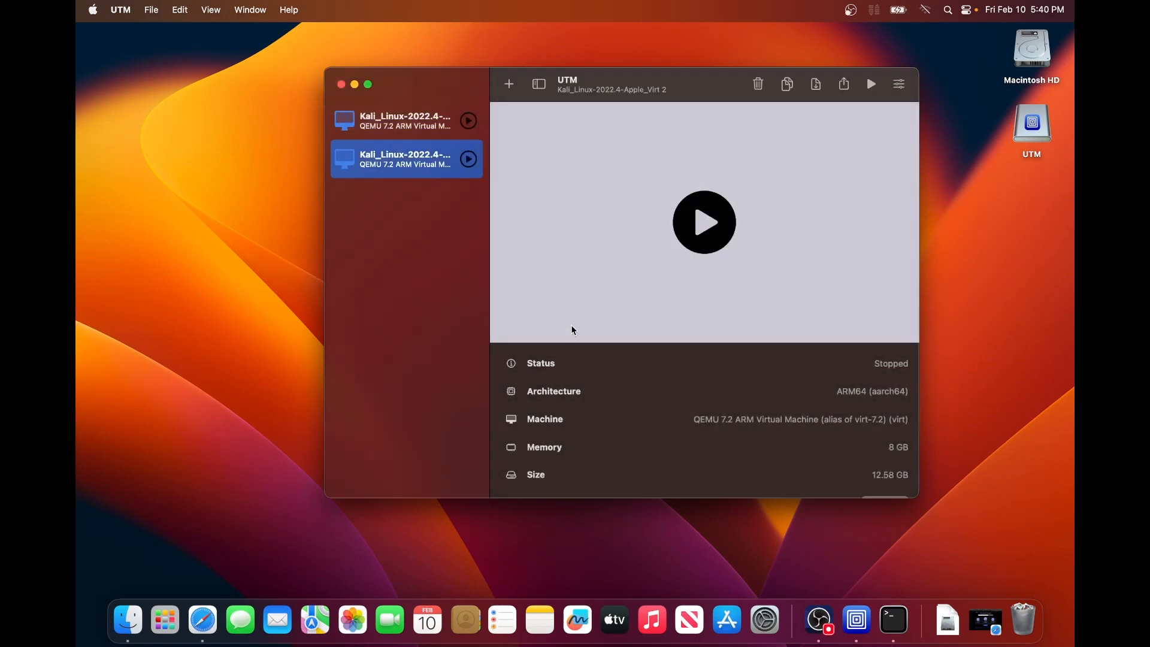
Rename the original virtual machine as Backup-Kali_Linux-2022.4-Apple_Virt.
left_click(429, 129)
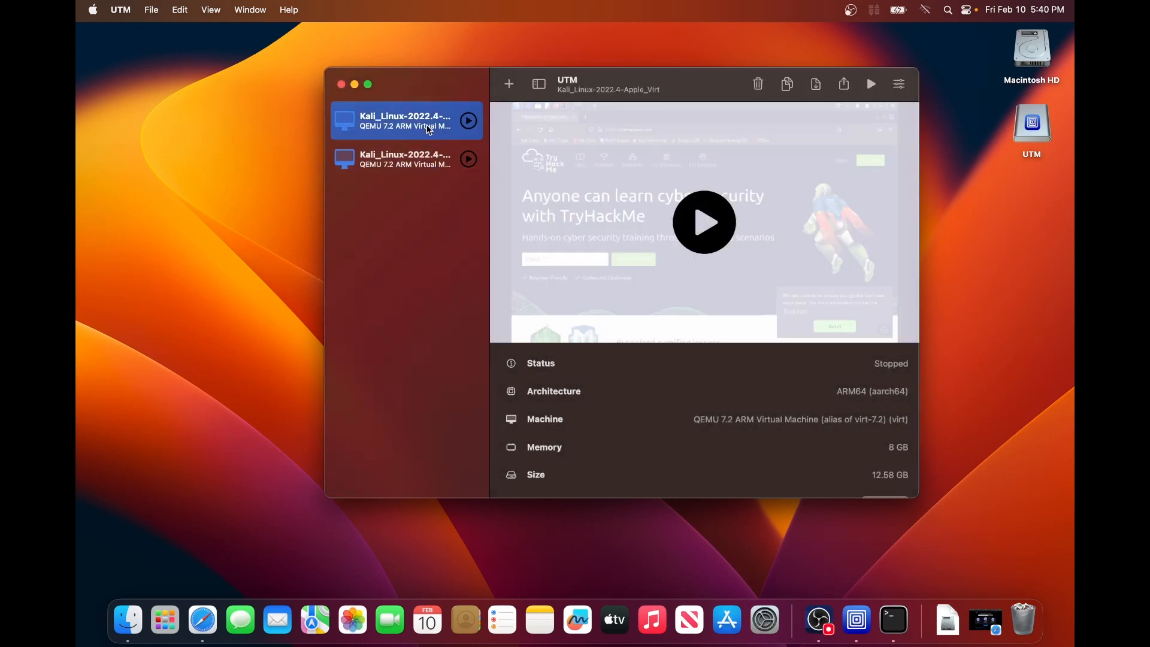
right_click(429, 129)
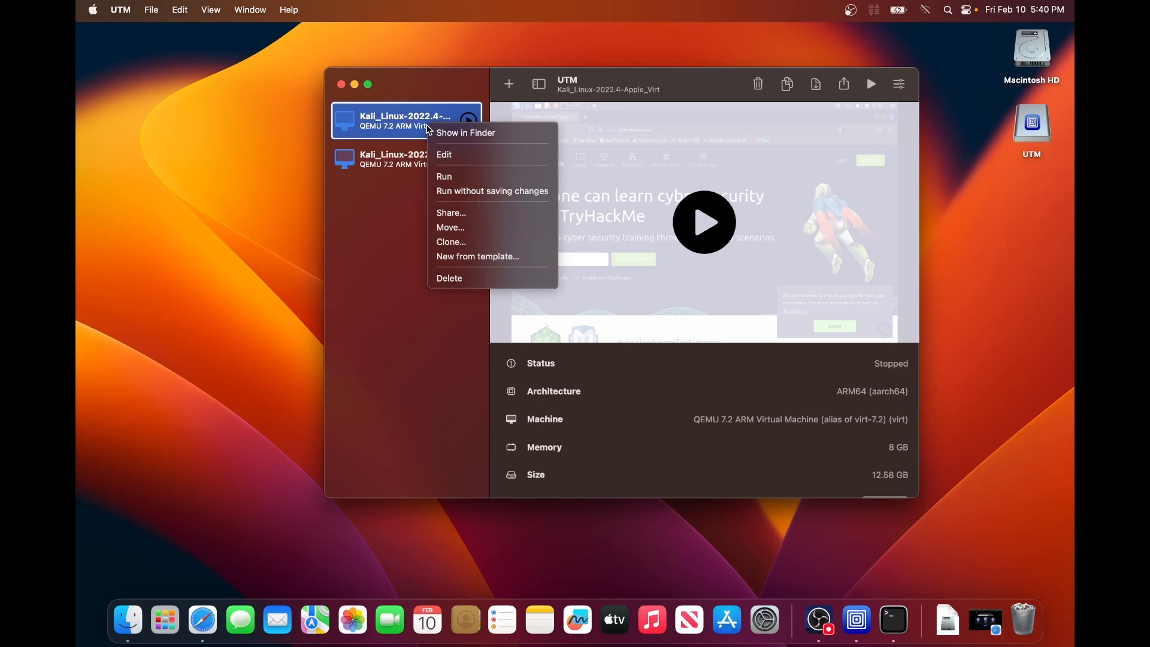
left_click(495, 155)
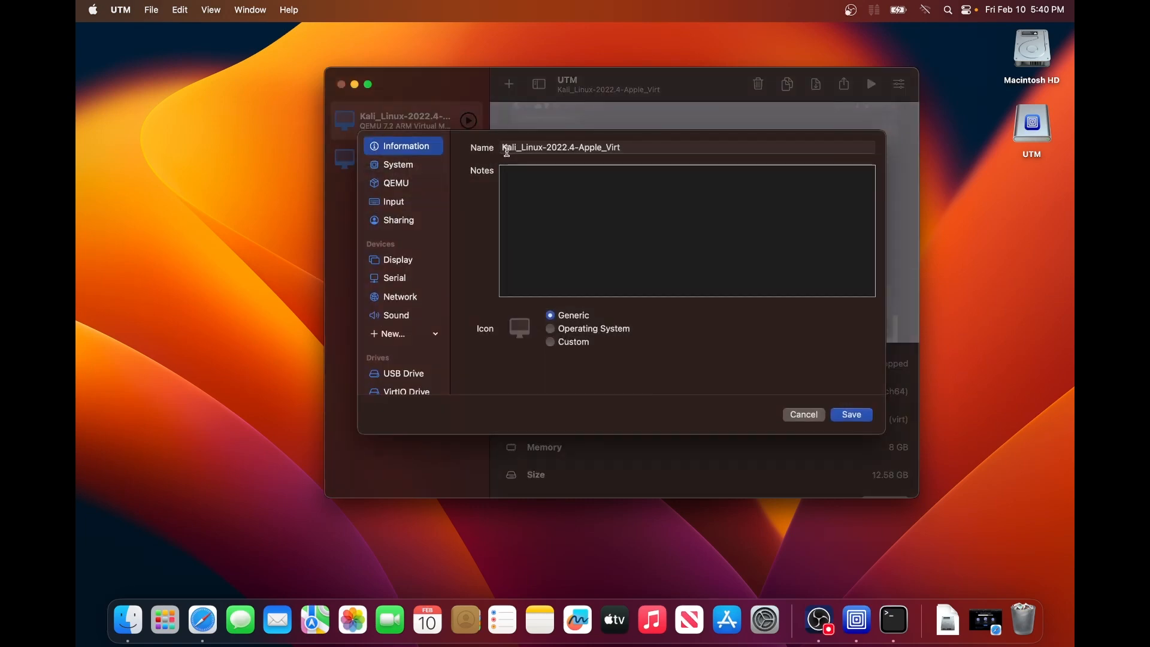
left_click(511, 148)
type("Backup_")
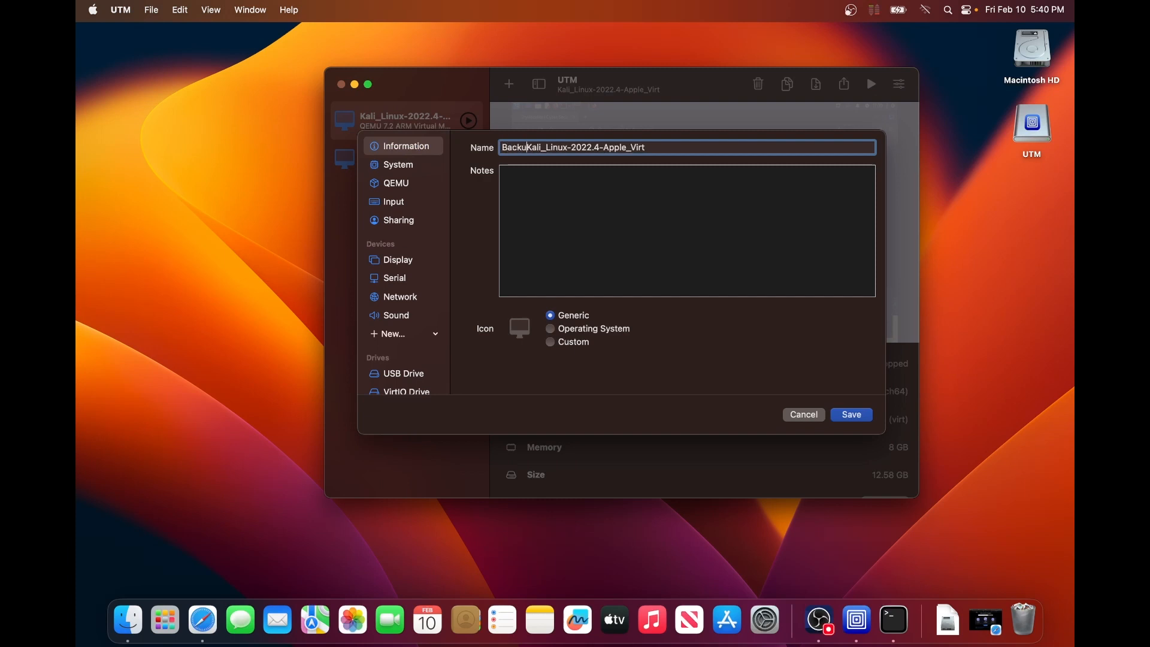
key("BackSpace")
type("-")
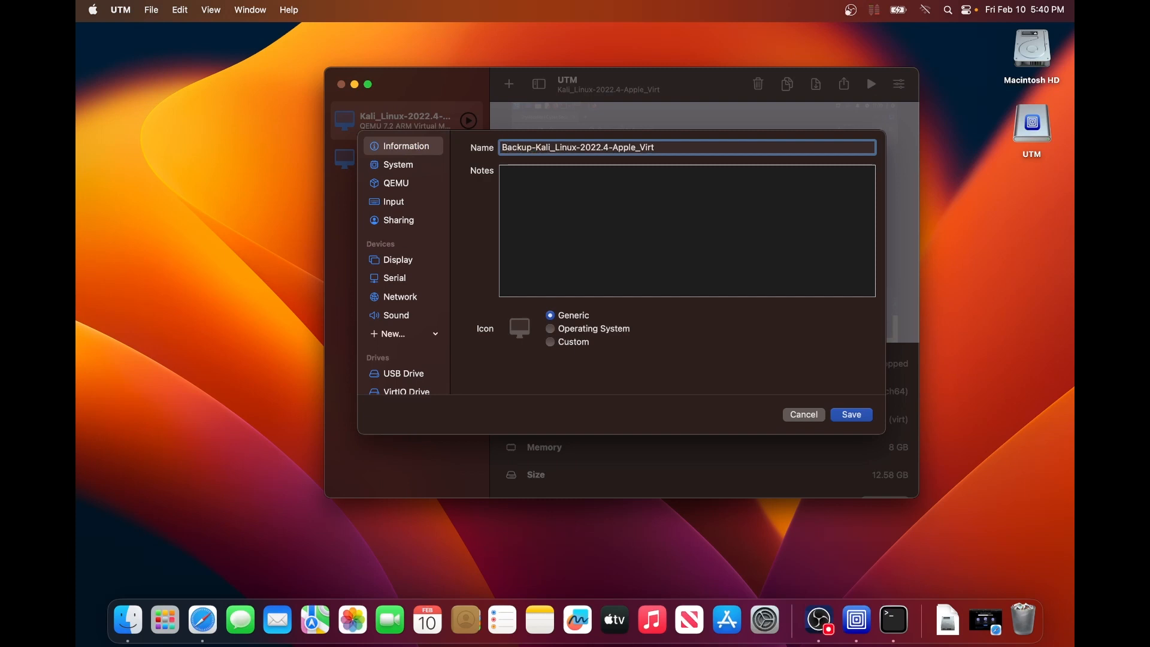
key("Return")
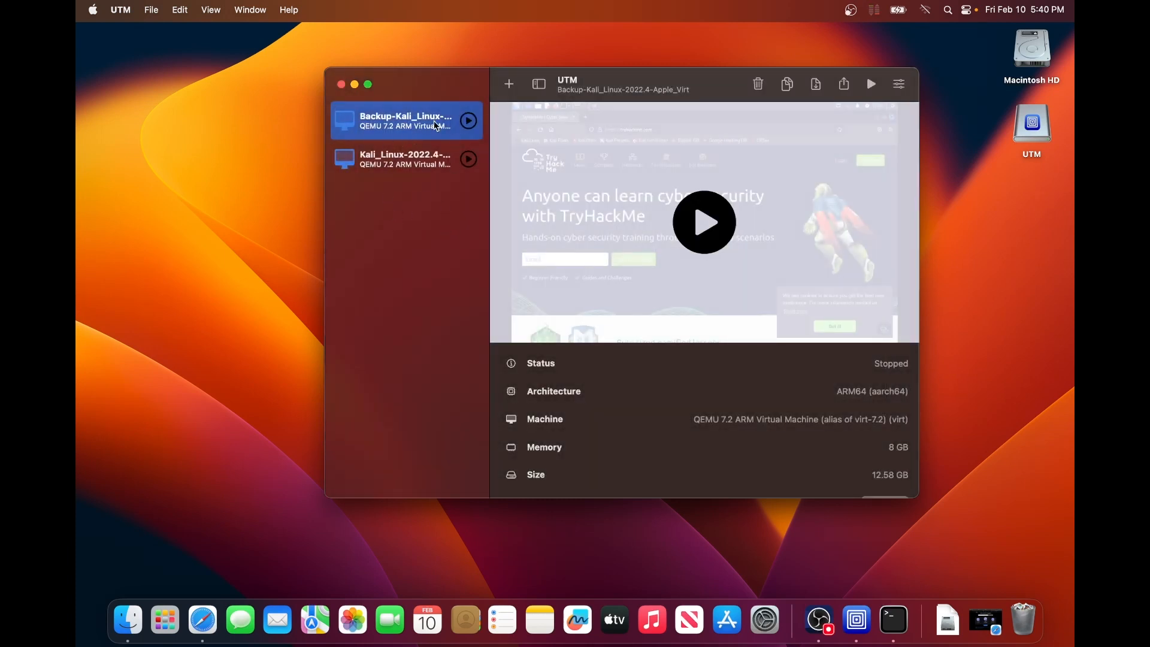
Remove the serial device from the cloned Kali virtual machine's settings and save the configuration.
left_click(402, 171)
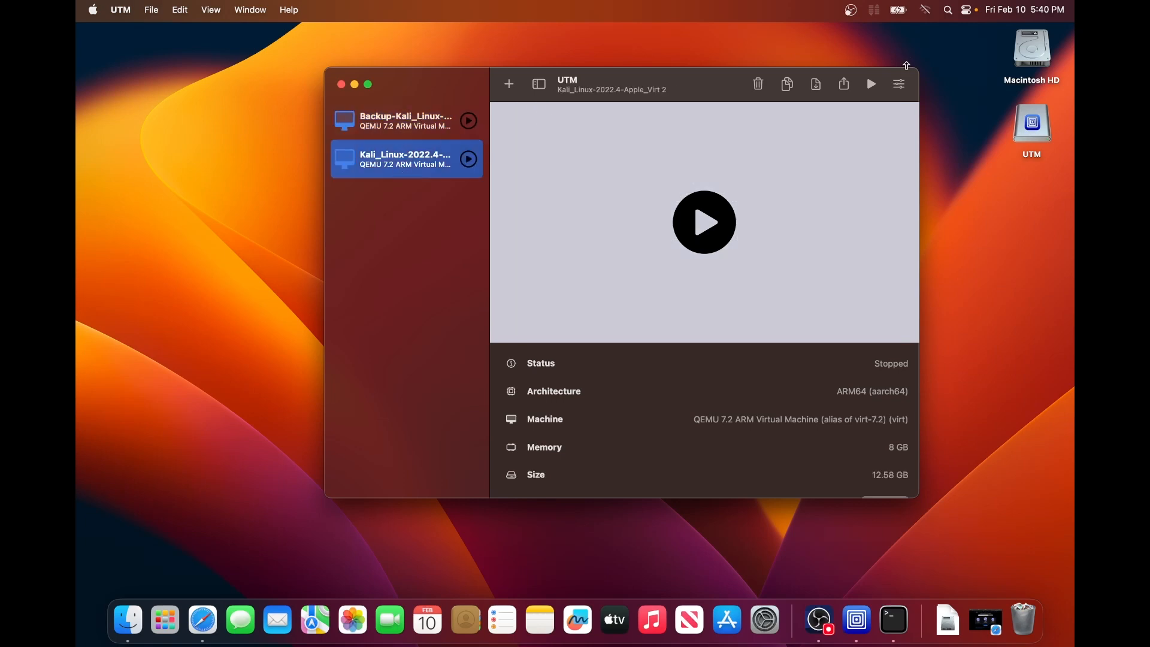
left_click(899, 84)
left_click(404, 172)
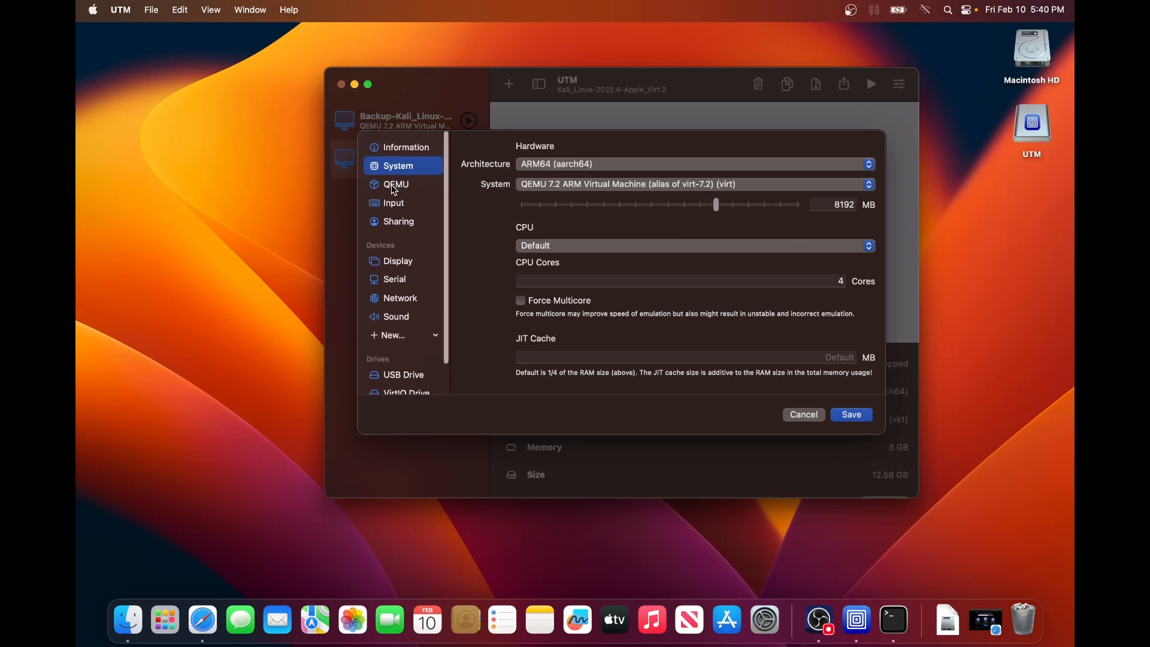
left_click(408, 267)
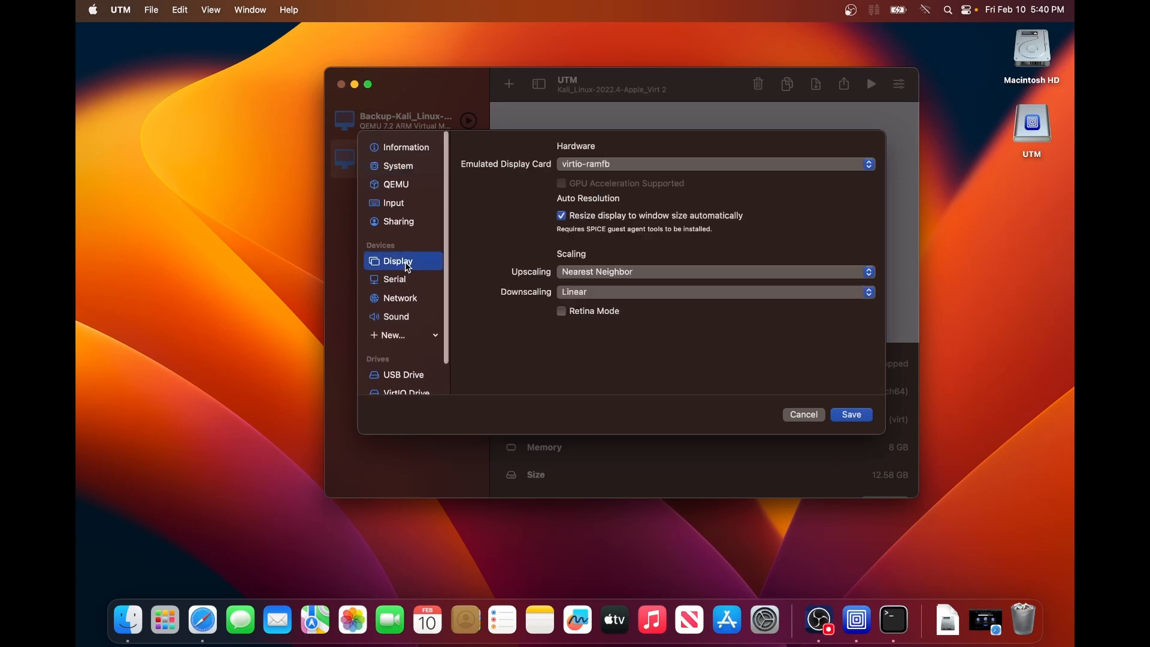
scroll(405, 281, "down", 2)
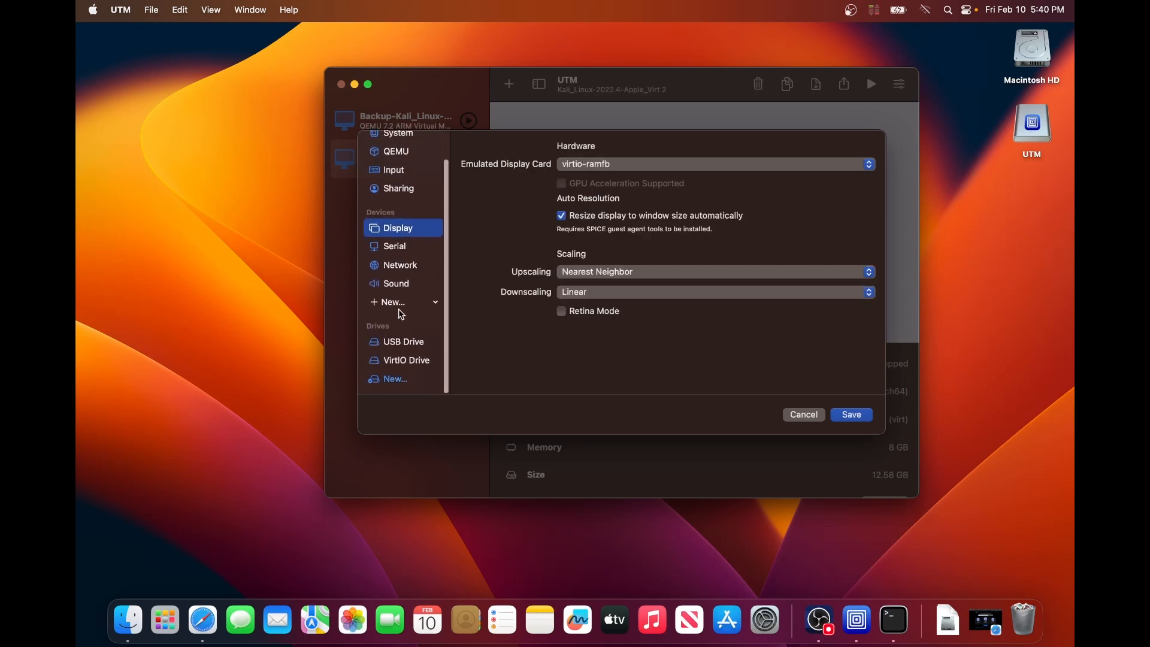
left_click(394, 264)
left_click(403, 248)
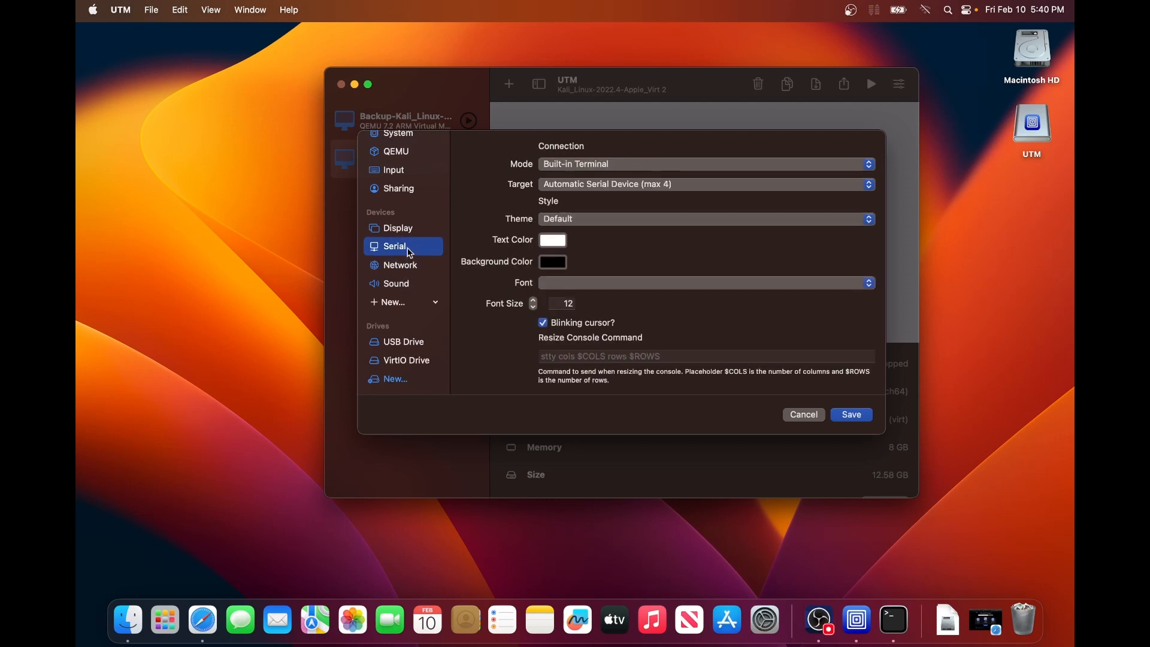
right_click(411, 253)
left_click(427, 257)
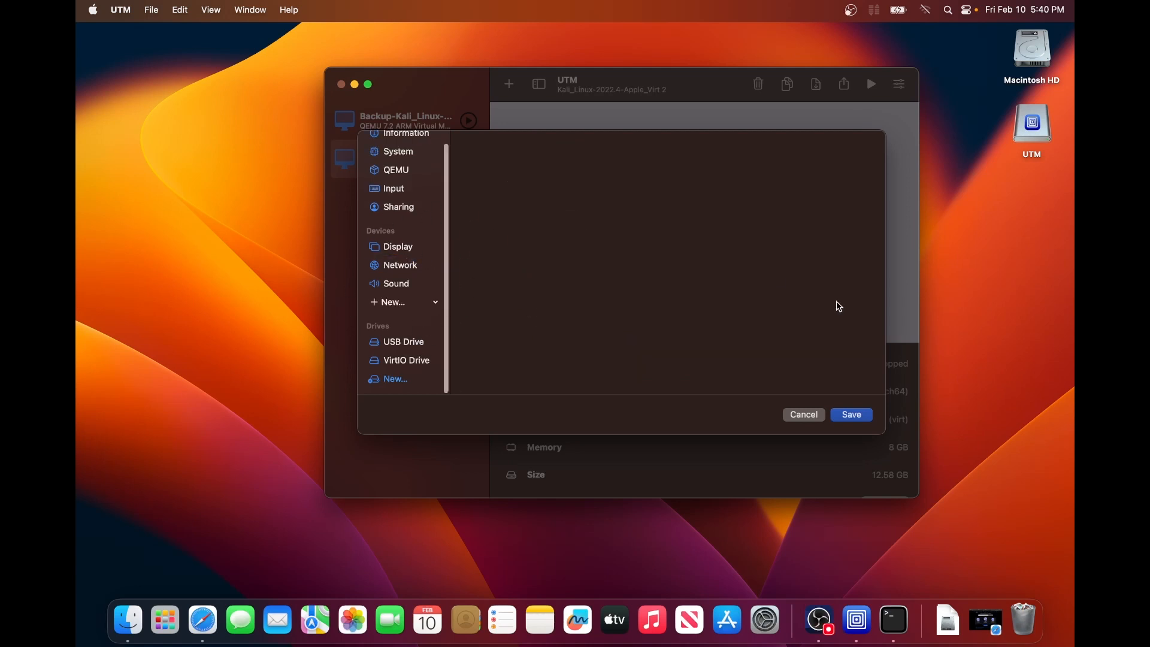
left_click(867, 415)
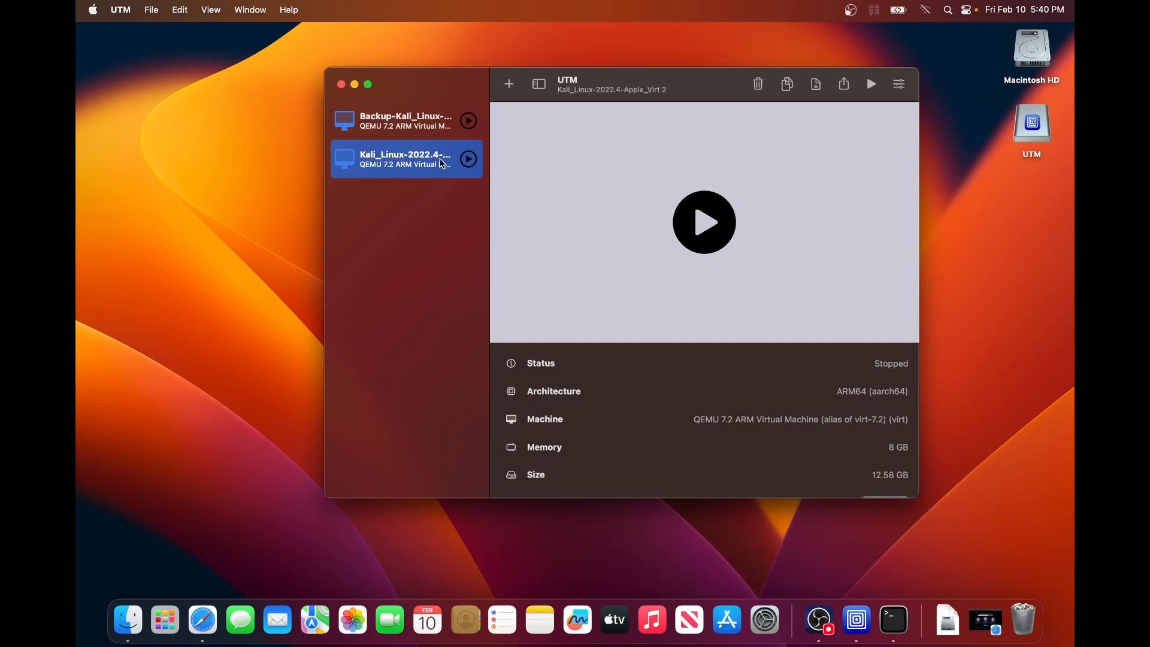
Start the cloned virtual machine, boot Kali GNU/Linux, and reposition its window so the whole display fits on the desktop.
left_click(469, 159)
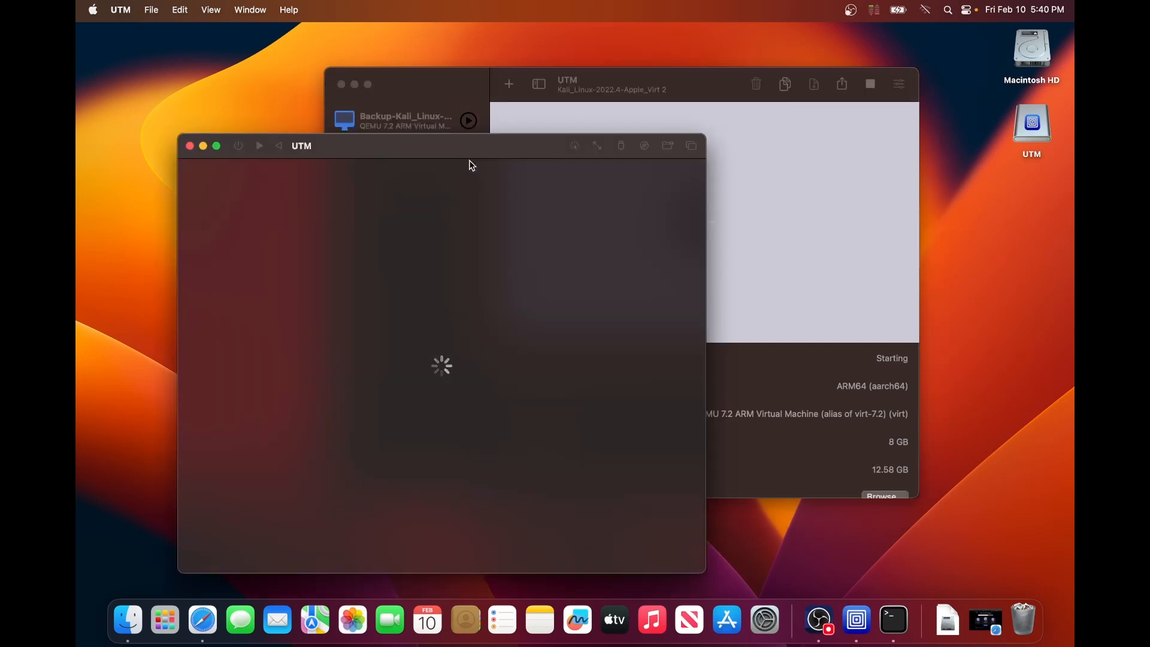
left_click_drag(431, 146, 605, 117)
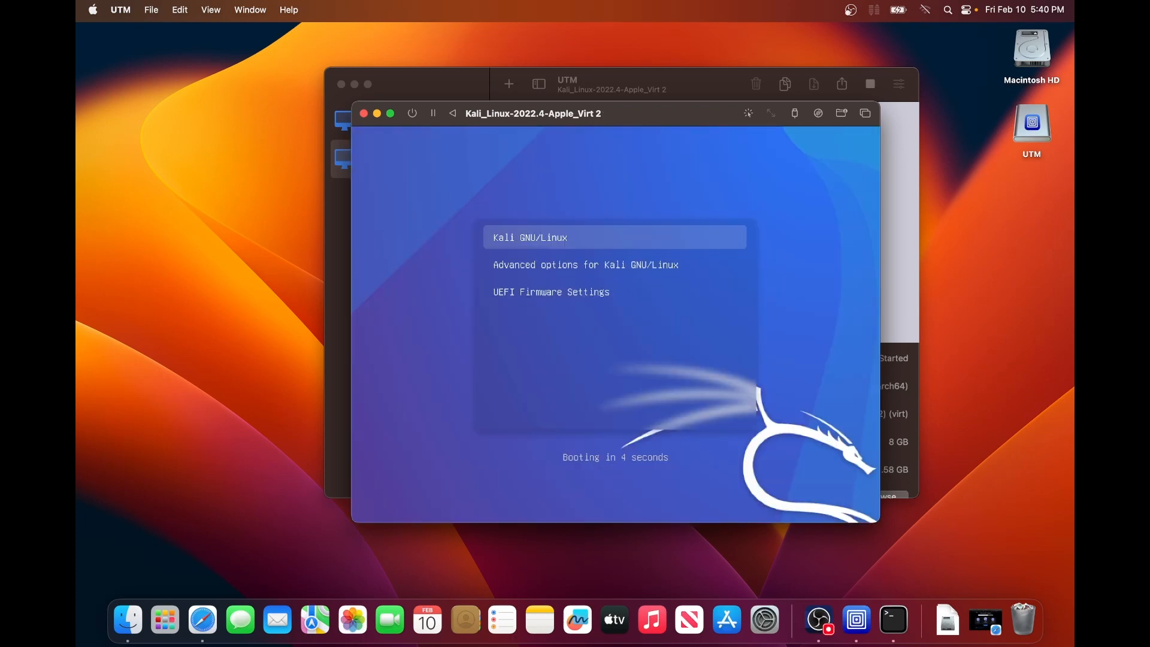
key("Return")
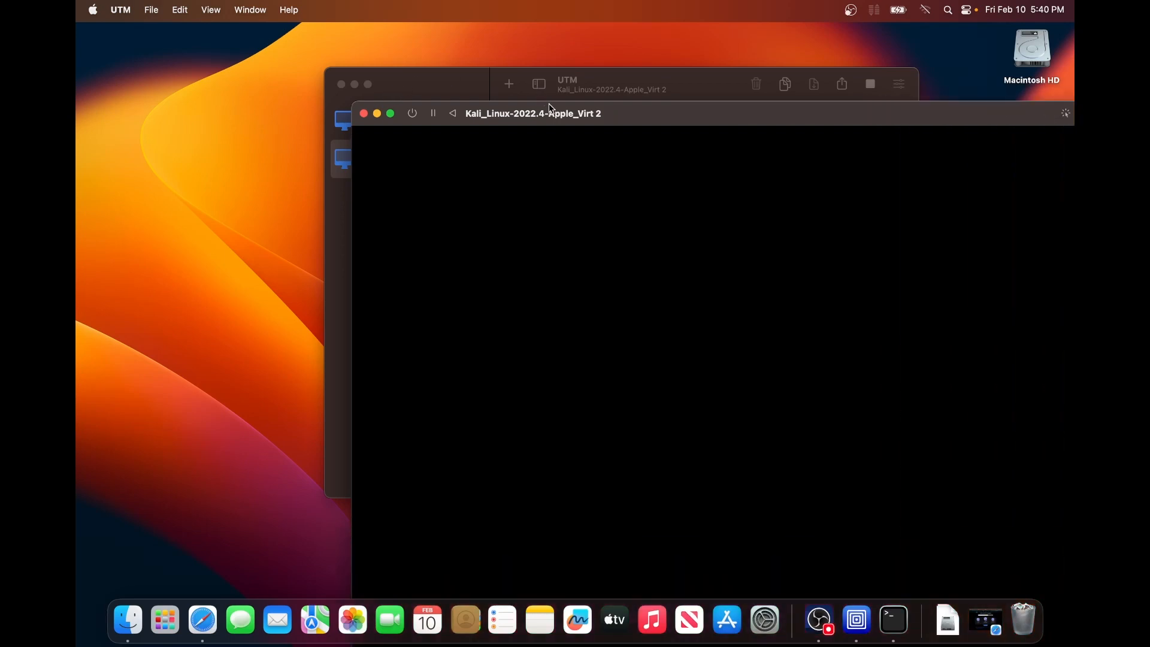
left_click_drag(625, 114, 445, 31)
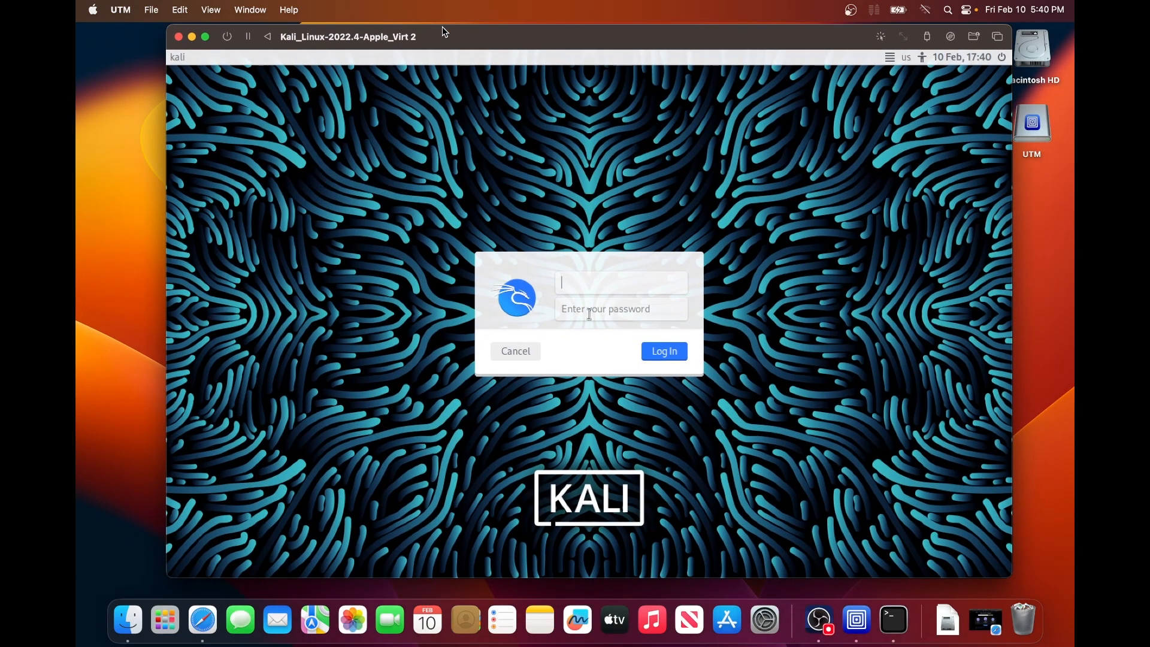
Log in to the cloned Kali system as m1kali with the account password.
type("karlli")
key("Tab")
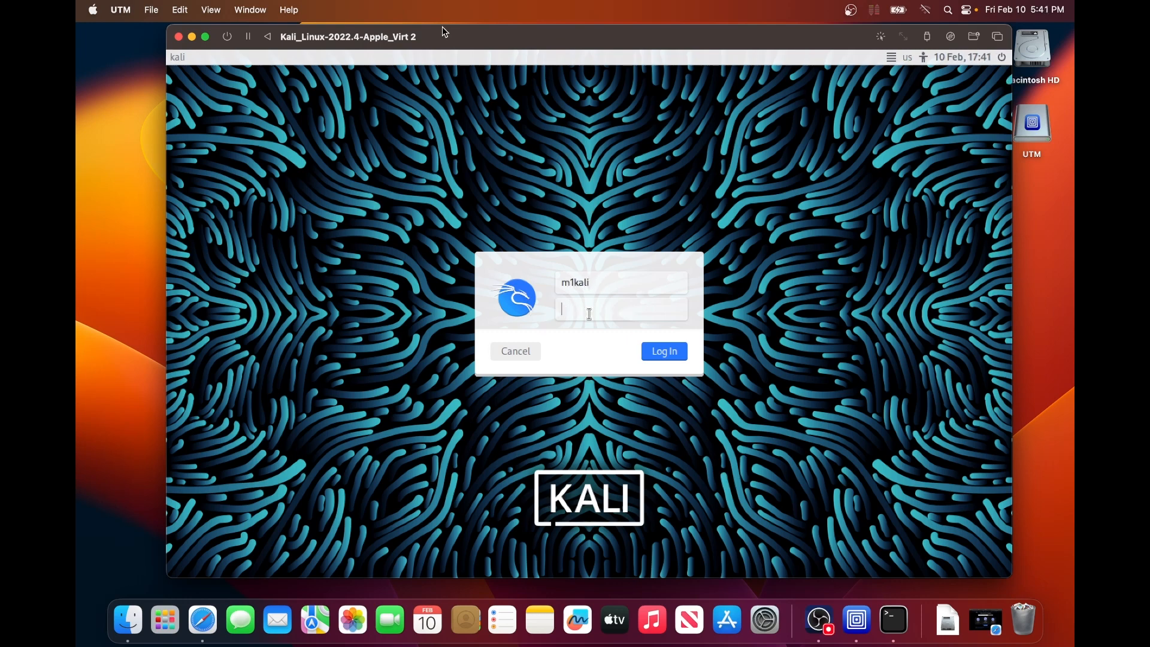
type("••••••••••••••••")
key("Return")
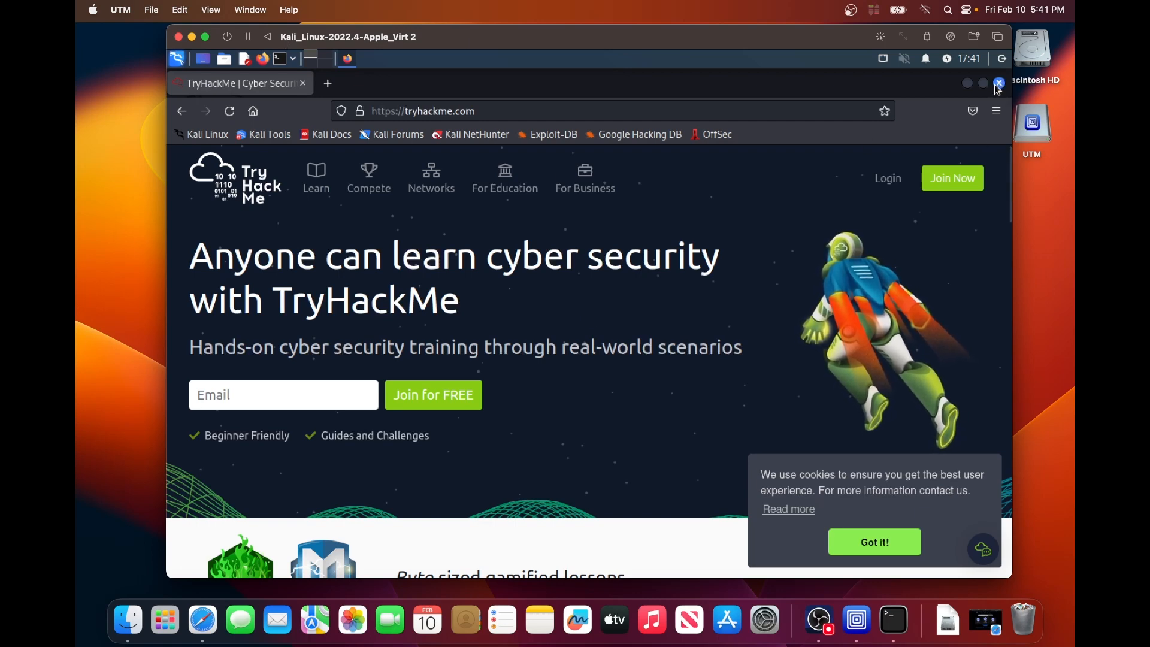
Close the Firefox window with the TryHackMe page and shut down the cloned Kali system.
left_click(488, 106)
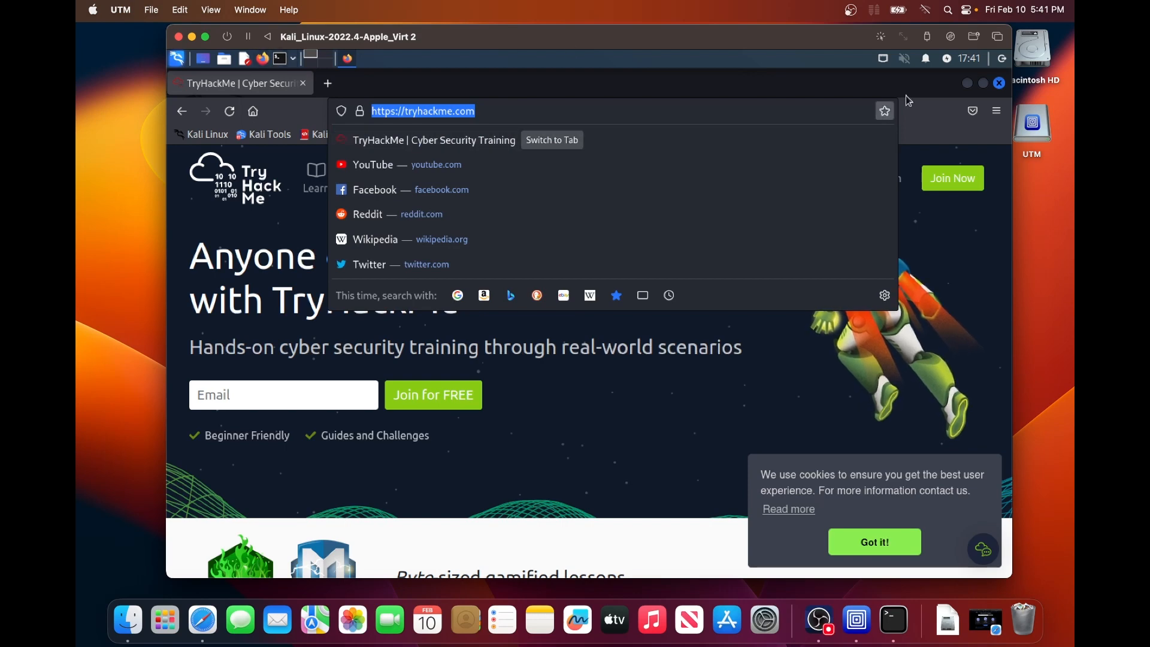
left_click(925, 85)
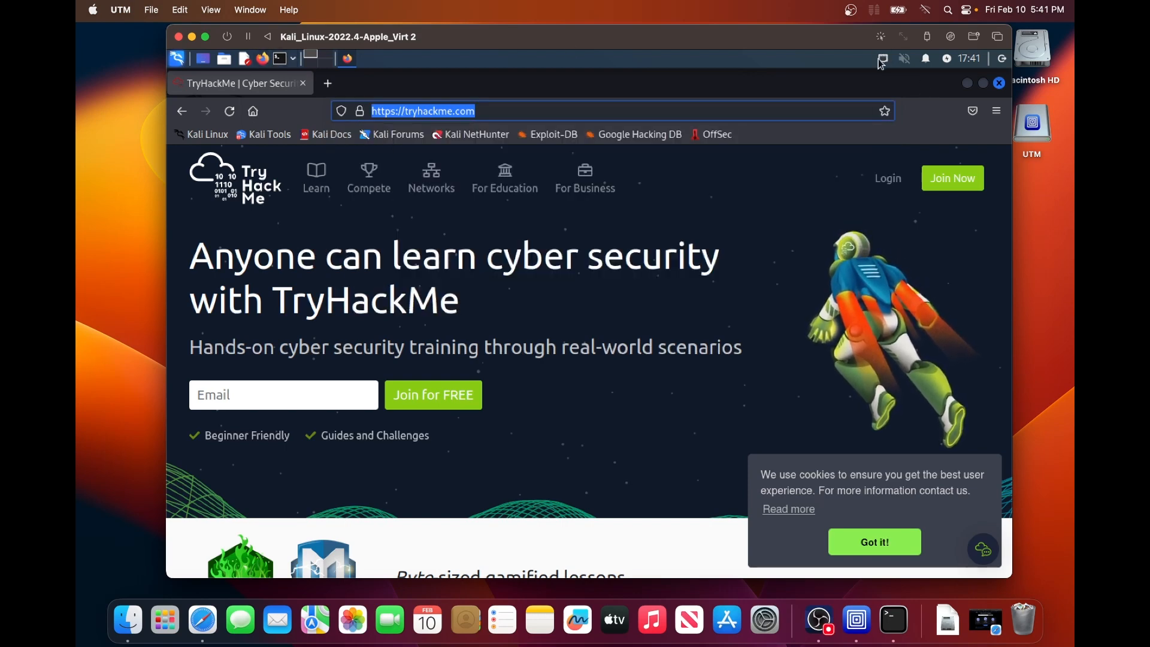
left_click(1000, 83)
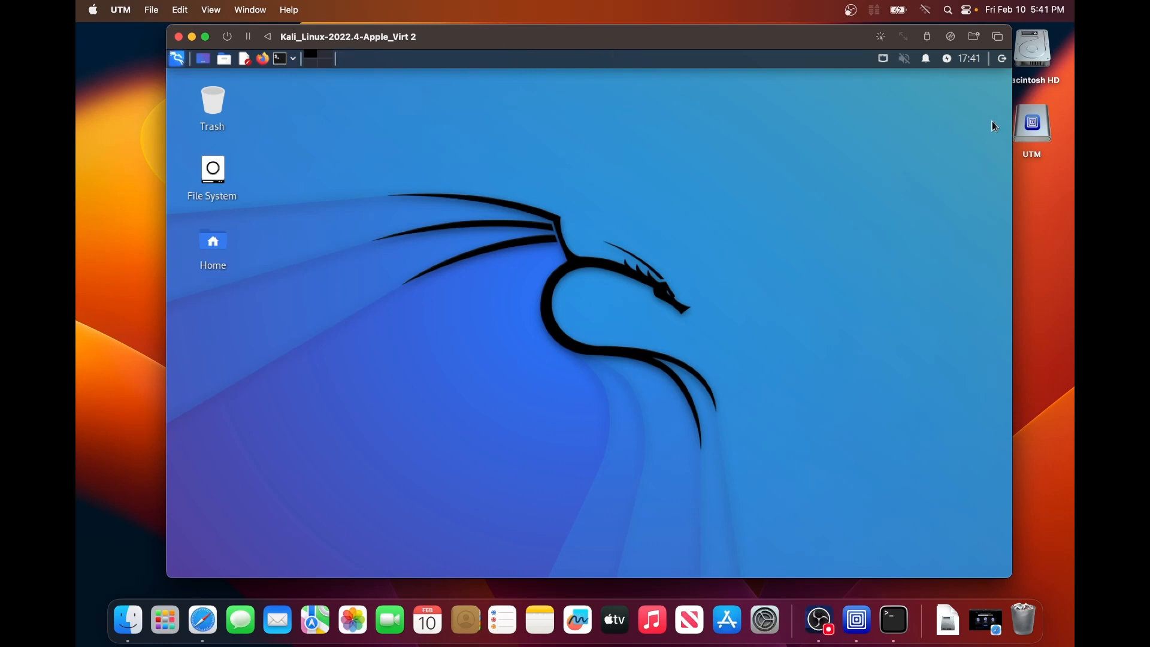
left_click(1003, 60)
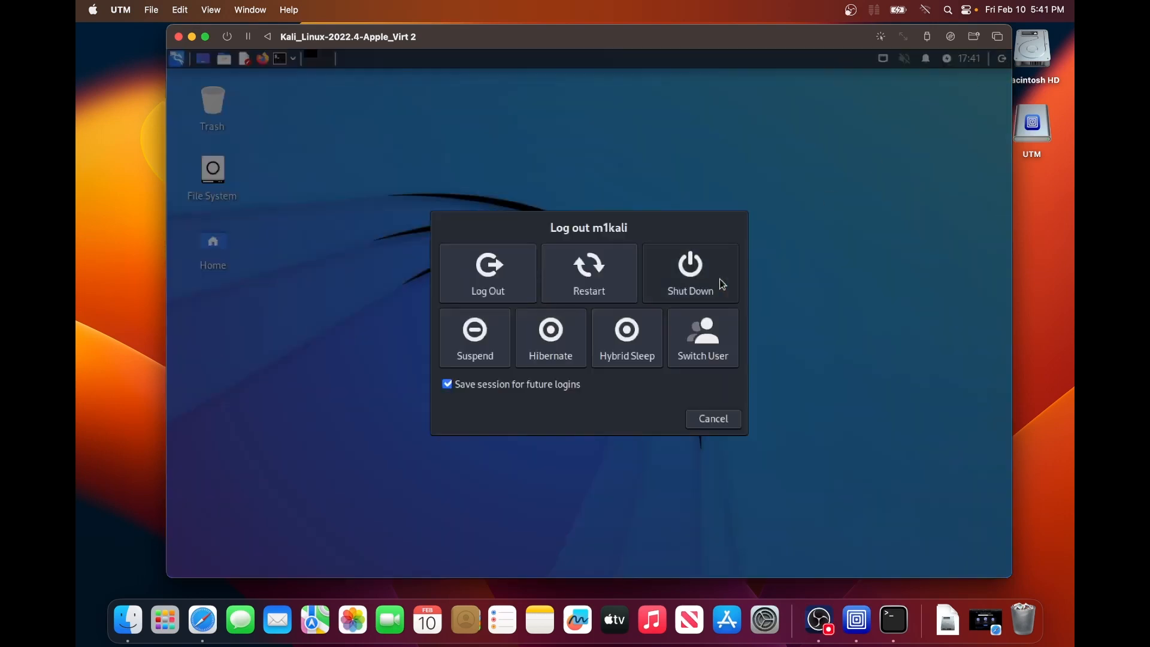
left_click(706, 292)
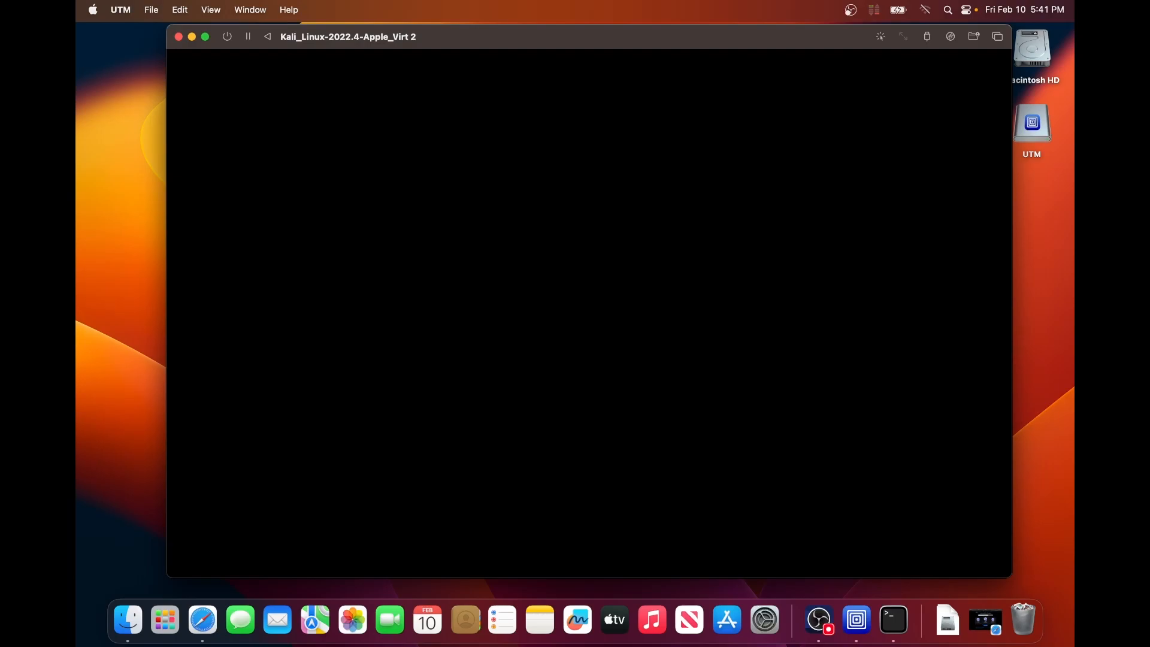